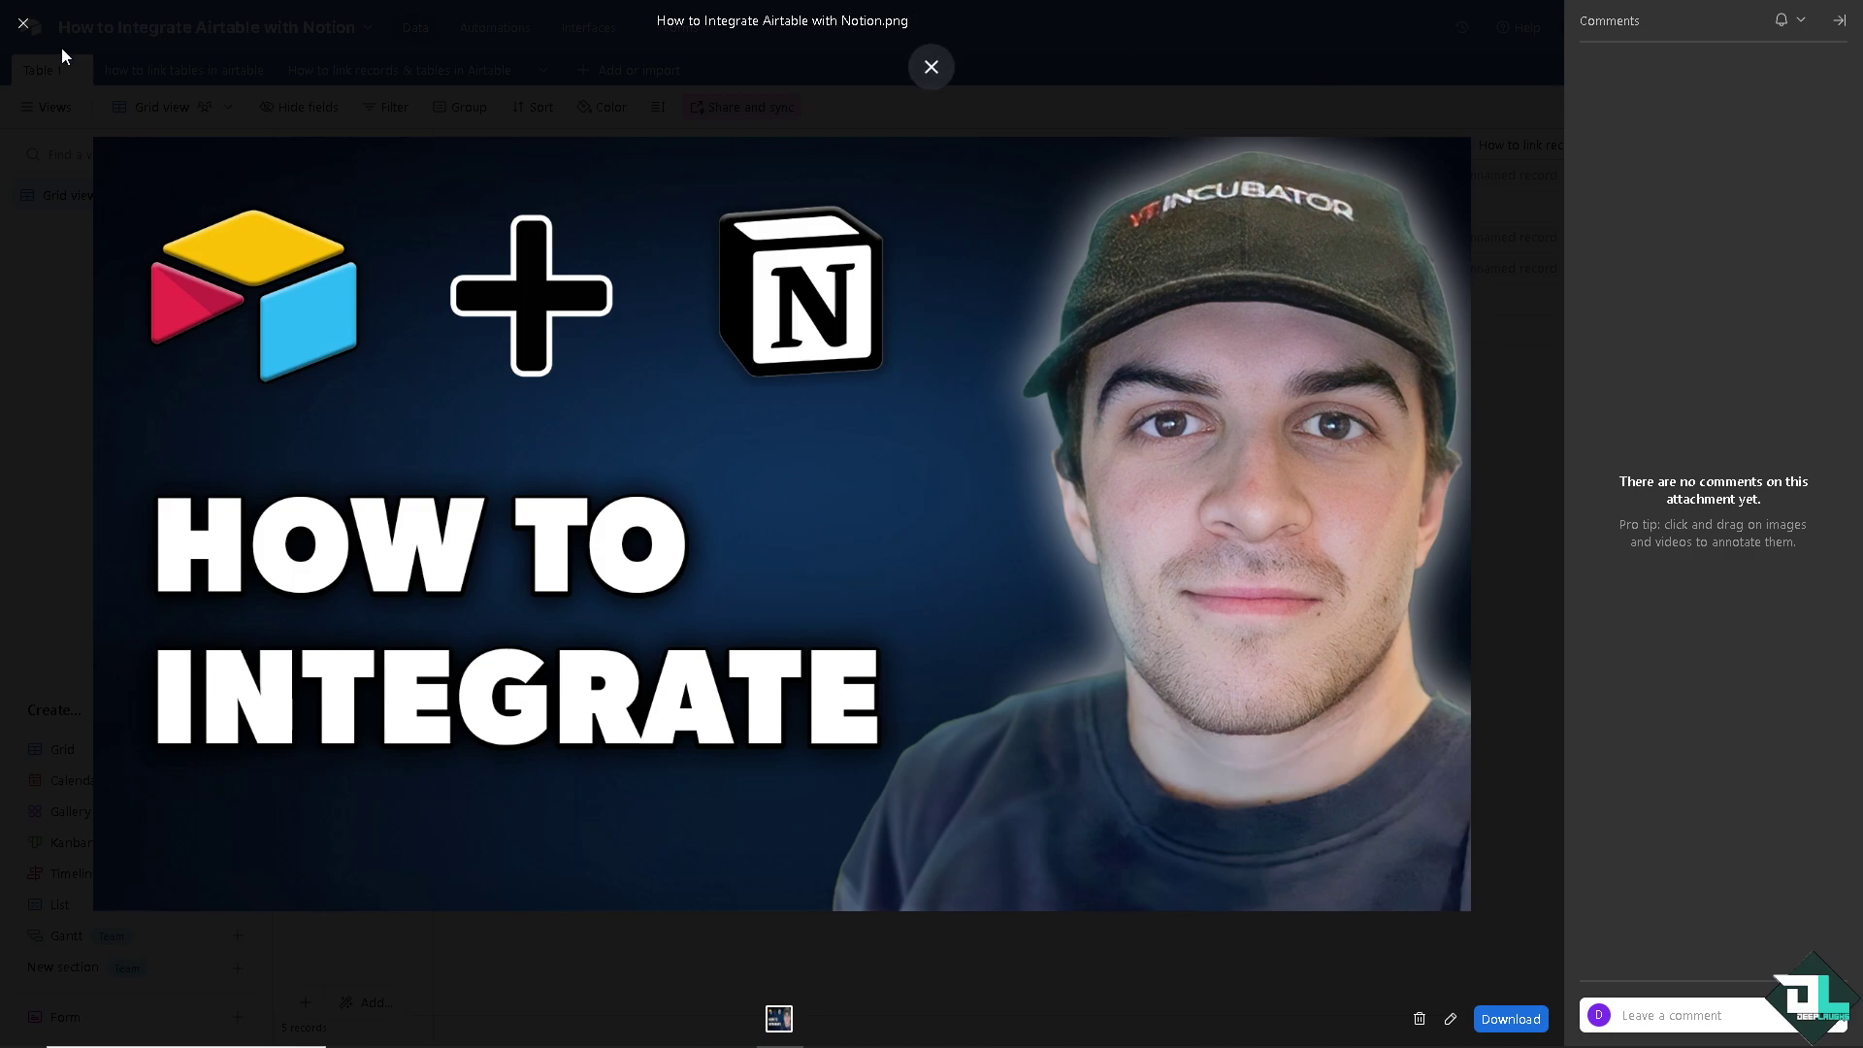
Close the attachment preview and go to the account's Integrations settings.
{"action": "left_click", "coordinate": [23, 23]}
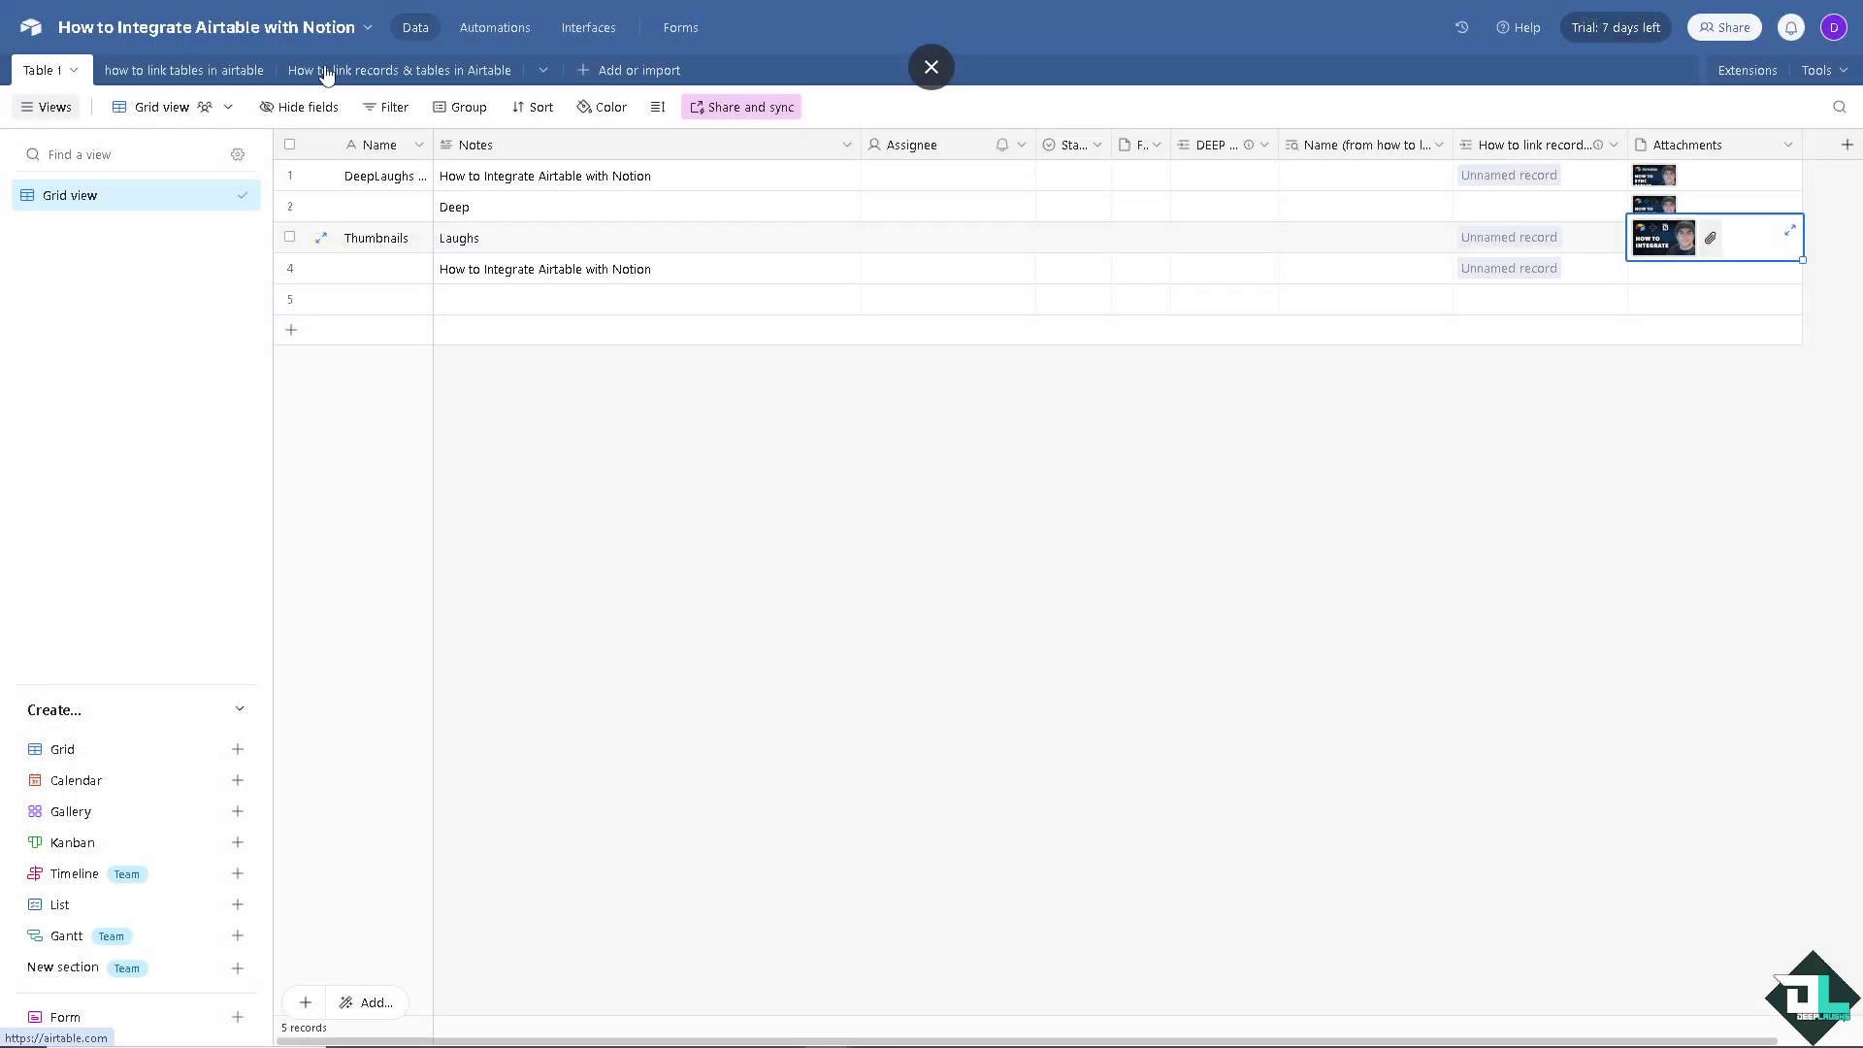
{"action": "left_click", "coordinate": [1840, 37]}
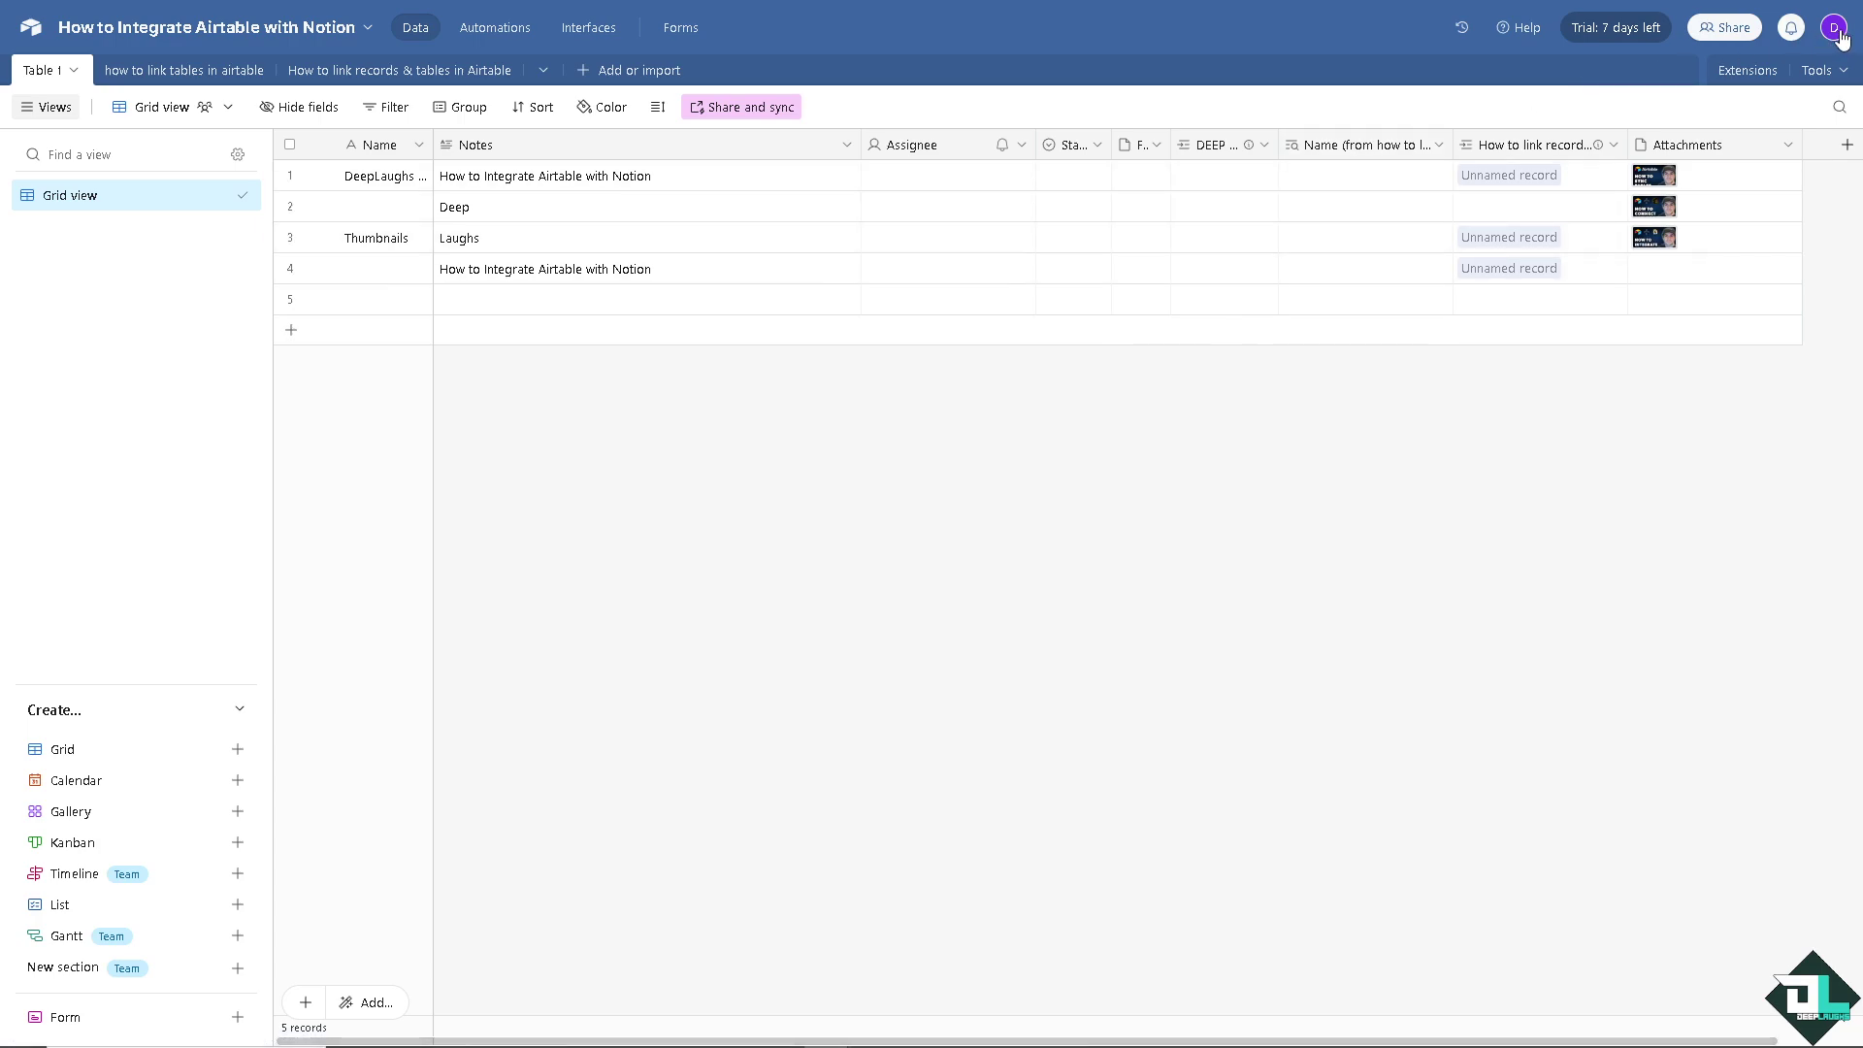
{"action": "left_click", "coordinate": [1841, 37]}
{"action": "left_click", "coordinate": [1634, 410]}
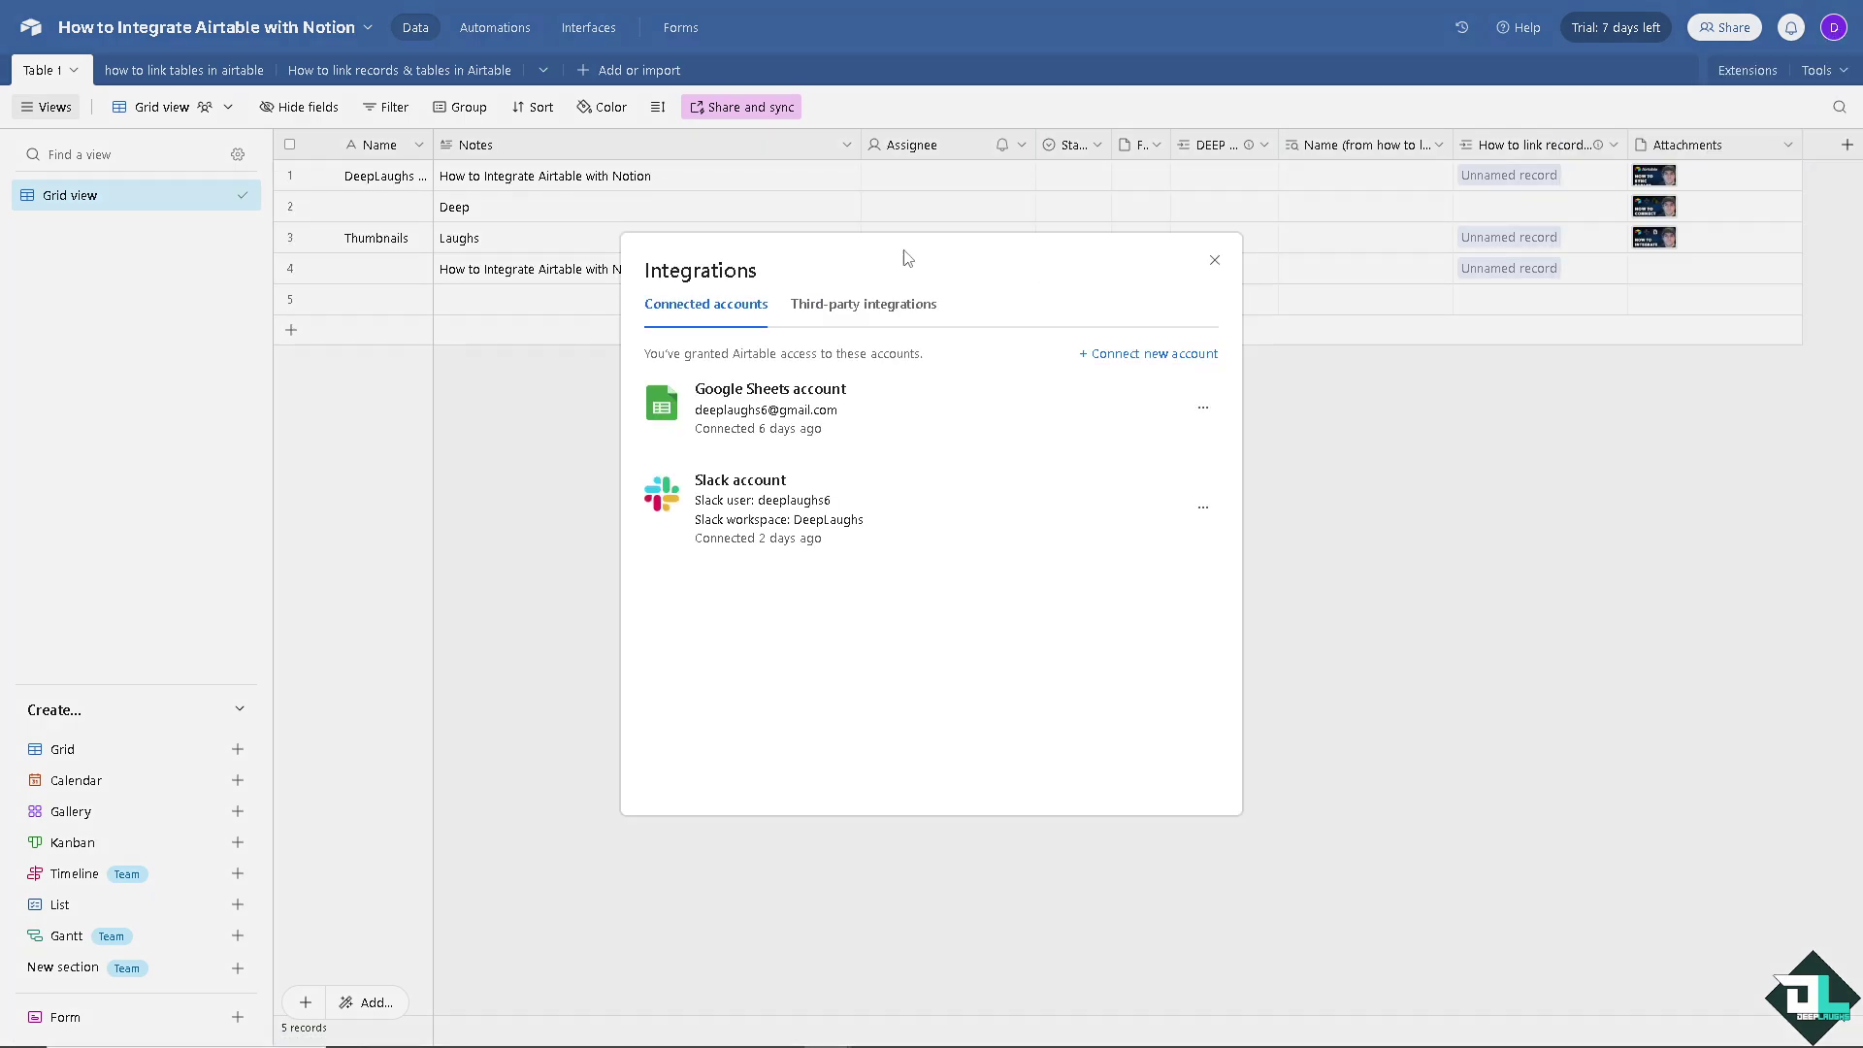
Start connecting a new account and scroll through the grid of available services.
{"action": "left_click", "coordinate": [1106, 355]}
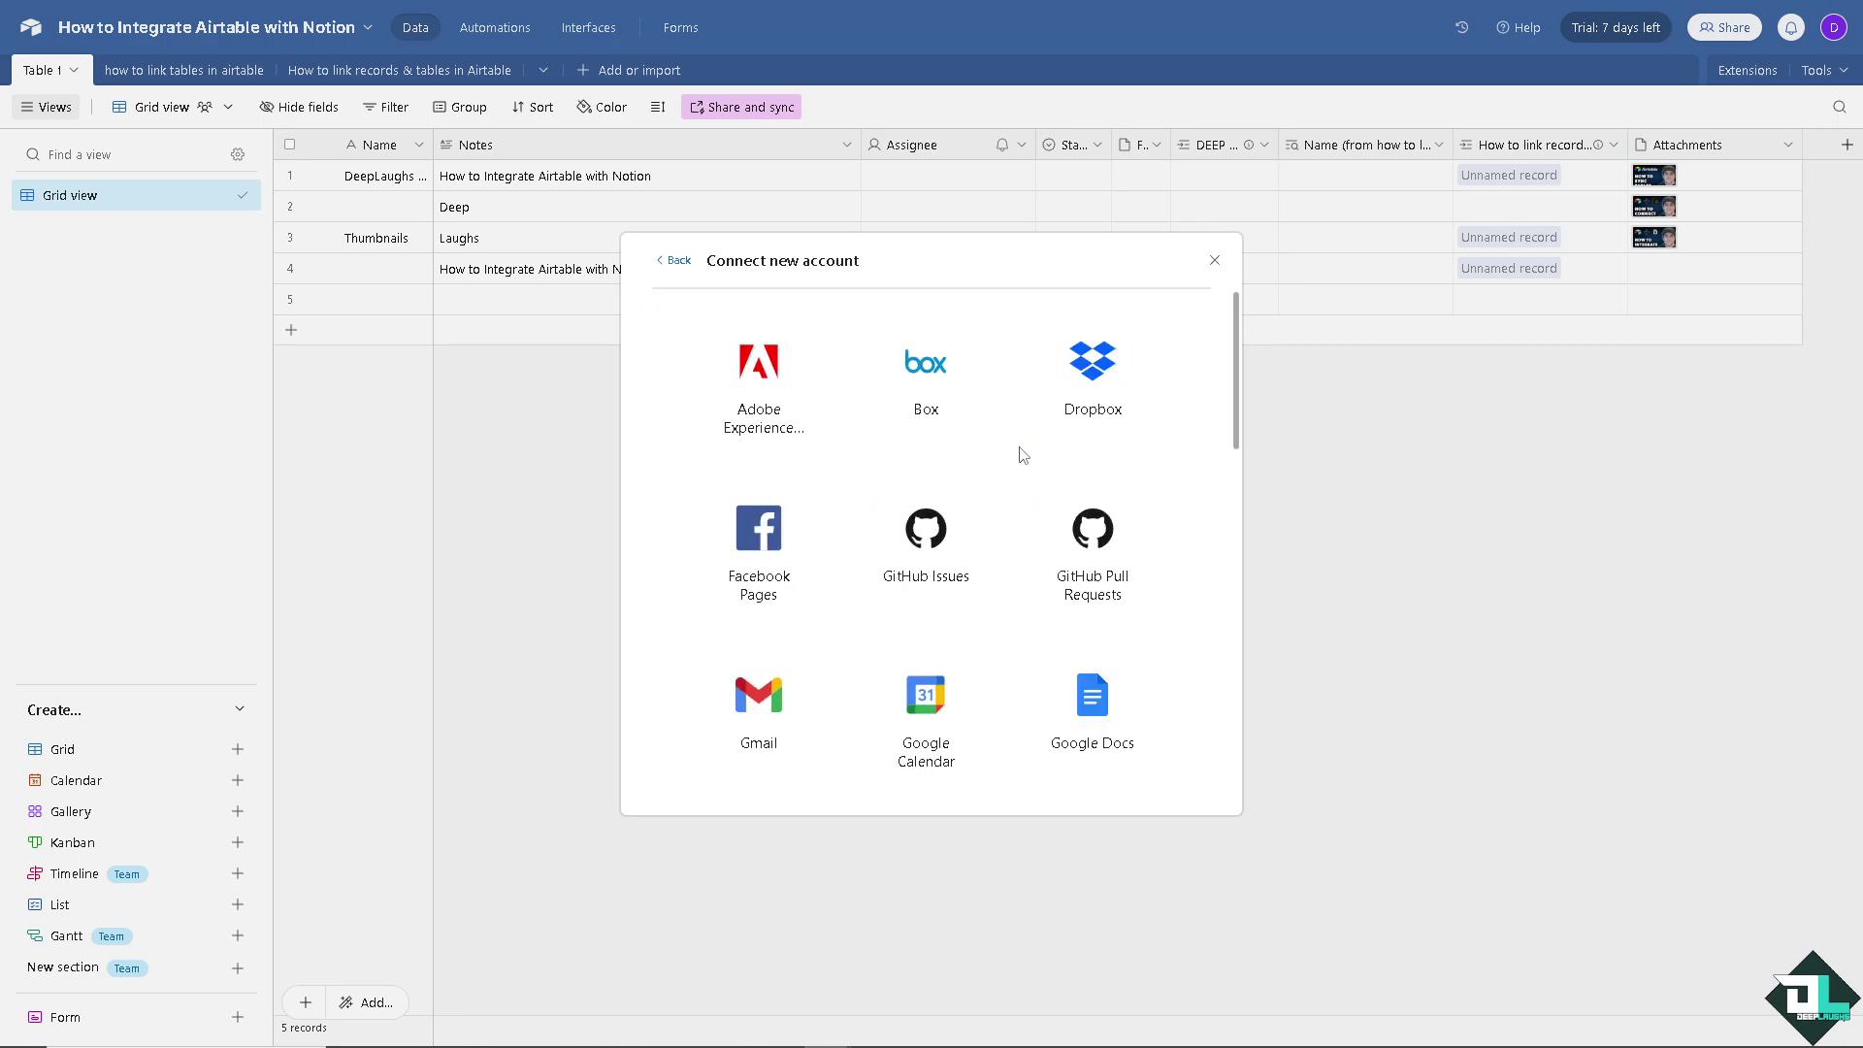
{"action": "scroll", "coordinate": [1009, 454], "scroll_direction": "down", "scroll_amount": 3}
{"action": "scroll", "coordinate": [1012, 456], "scroll_direction": "down", "scroll_amount": 2}
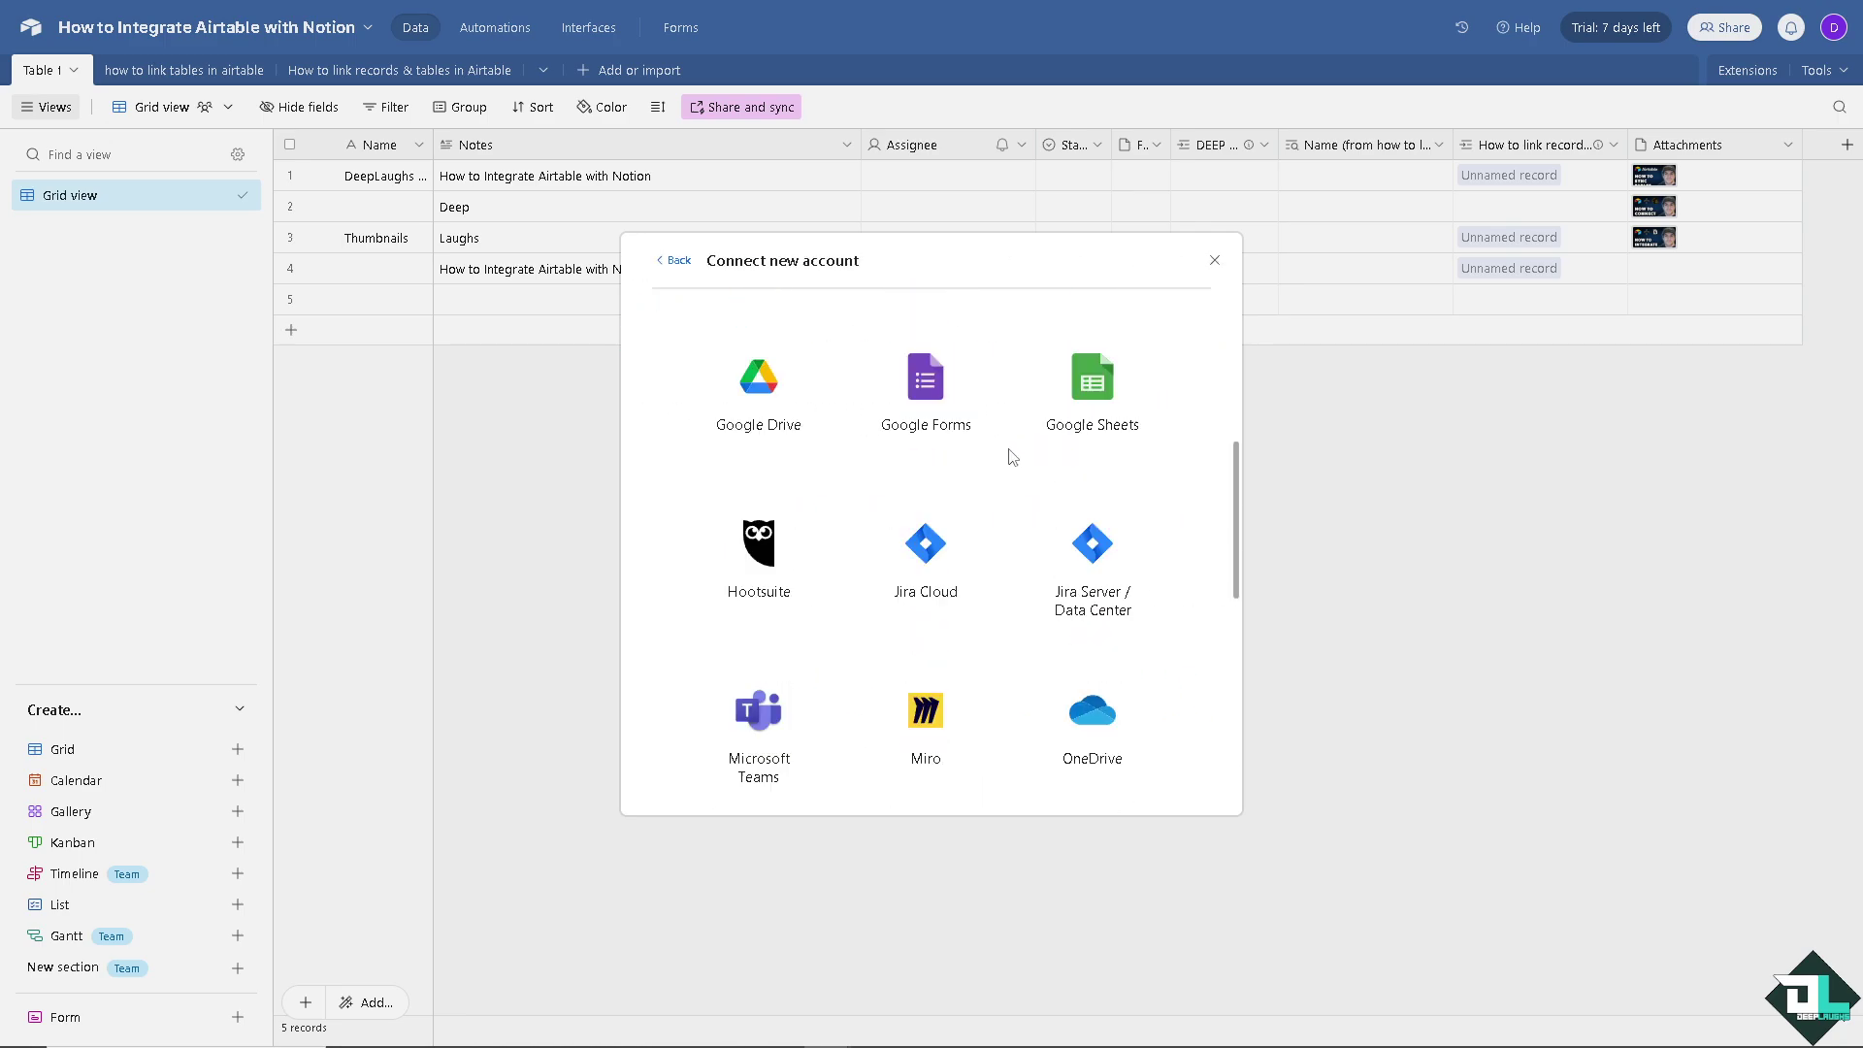
{"action": "scroll", "coordinate": [1012, 457], "scroll_direction": "down", "scroll_amount": 3}
{"action": "scroll", "coordinate": [1012, 457], "scroll_direction": "down", "scroll_amount": 2}
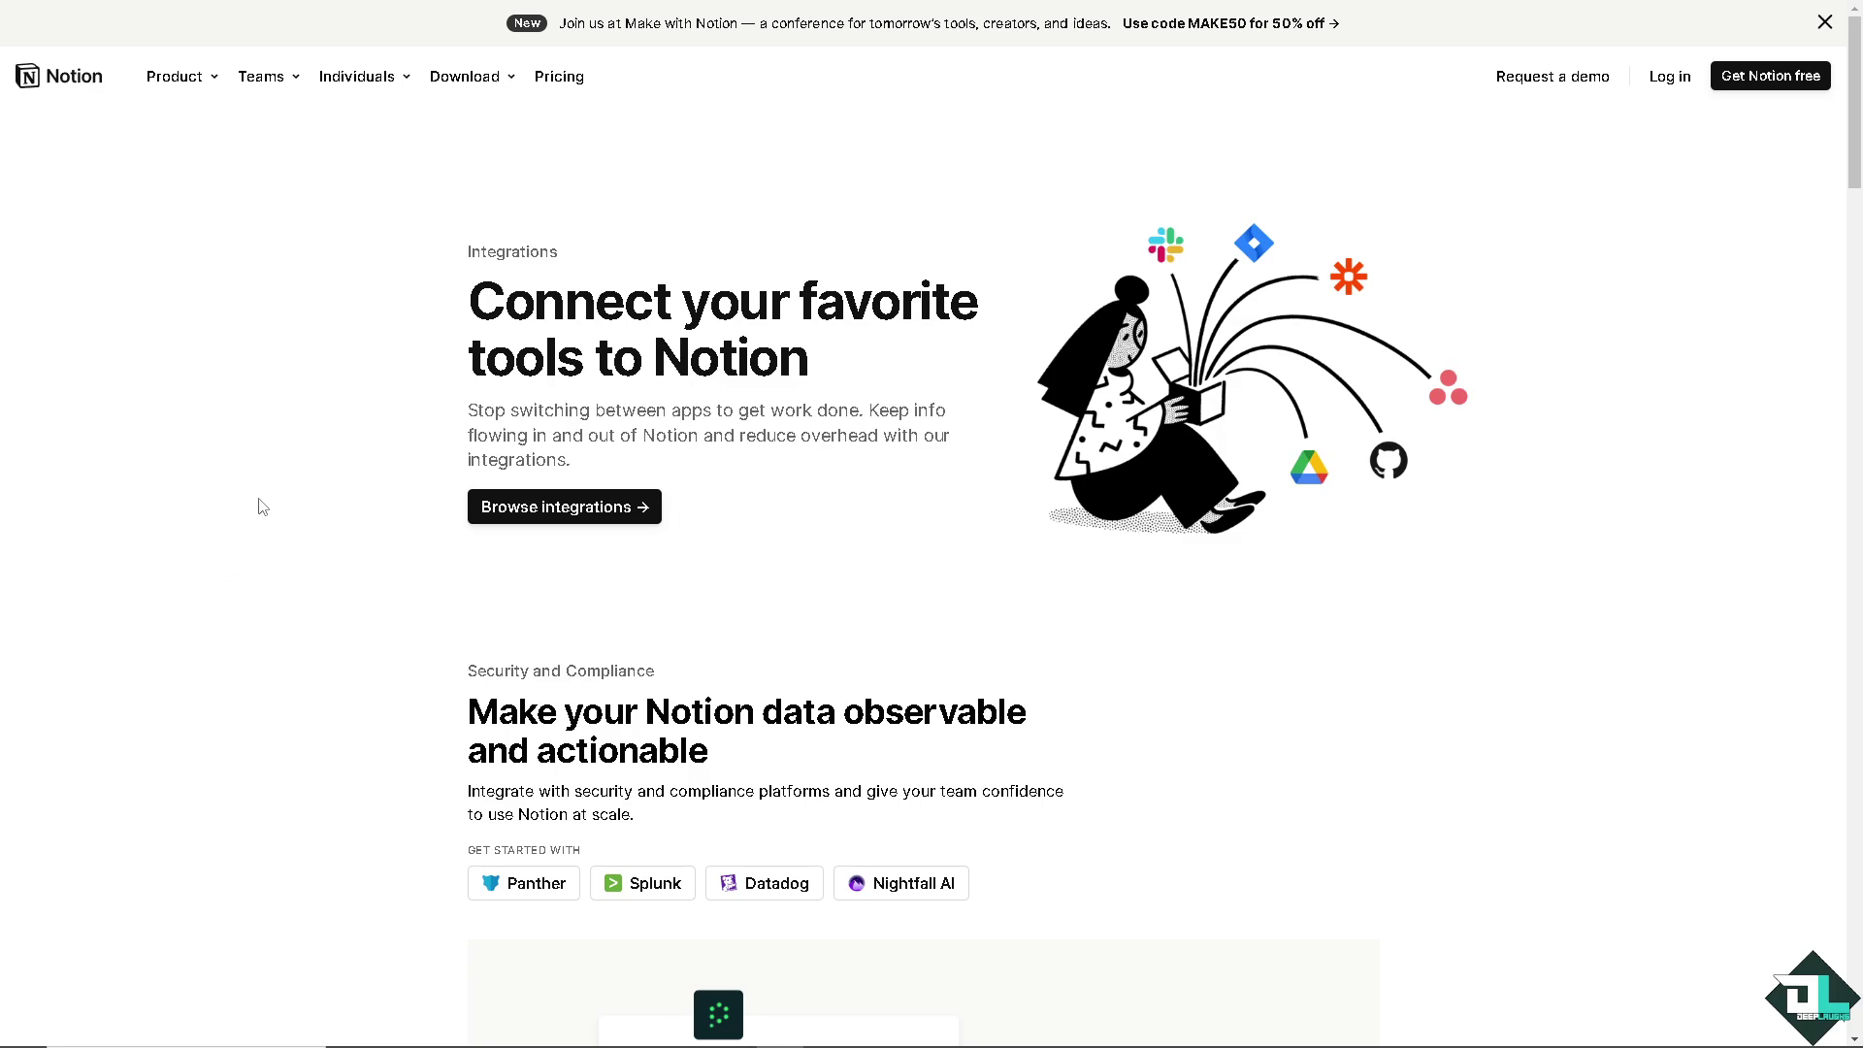
Search Notion's full integration gallery for 'airtable'.
{"action": "left_click", "coordinate": [540, 519]}
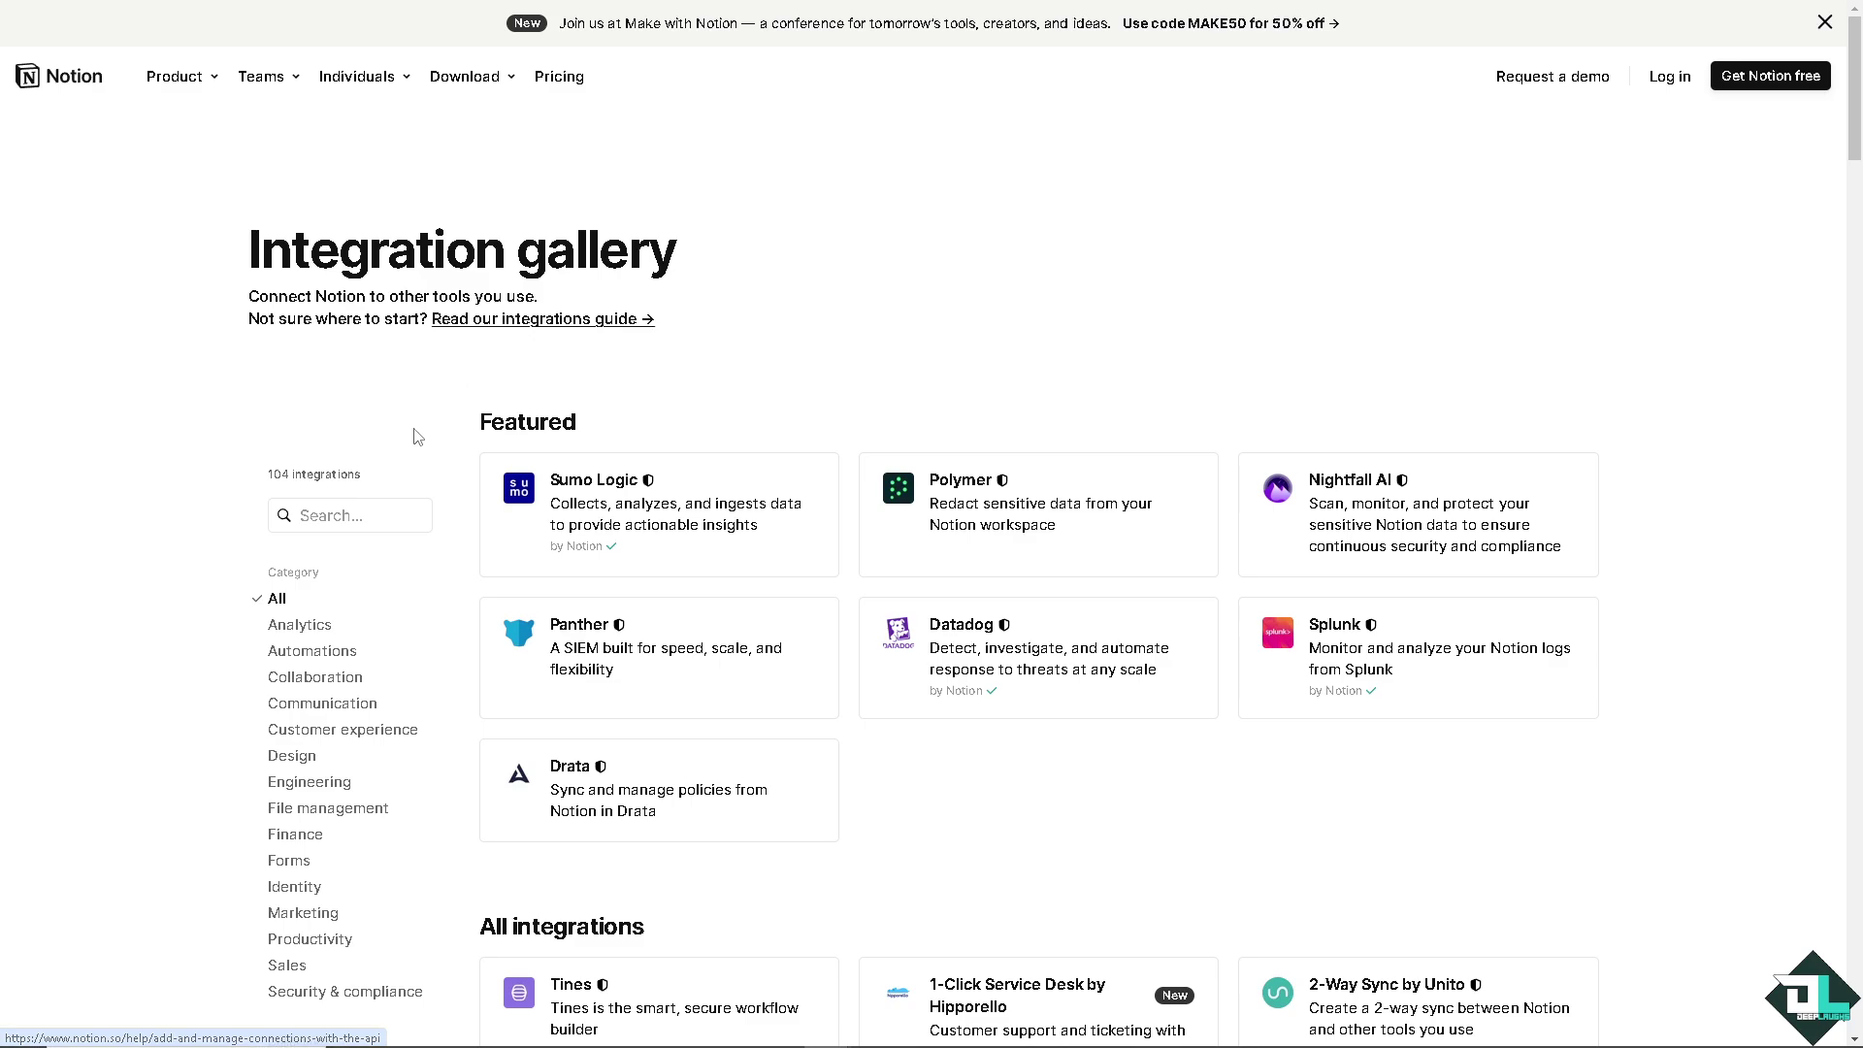
{"action": "left_click", "coordinate": [398, 513]}
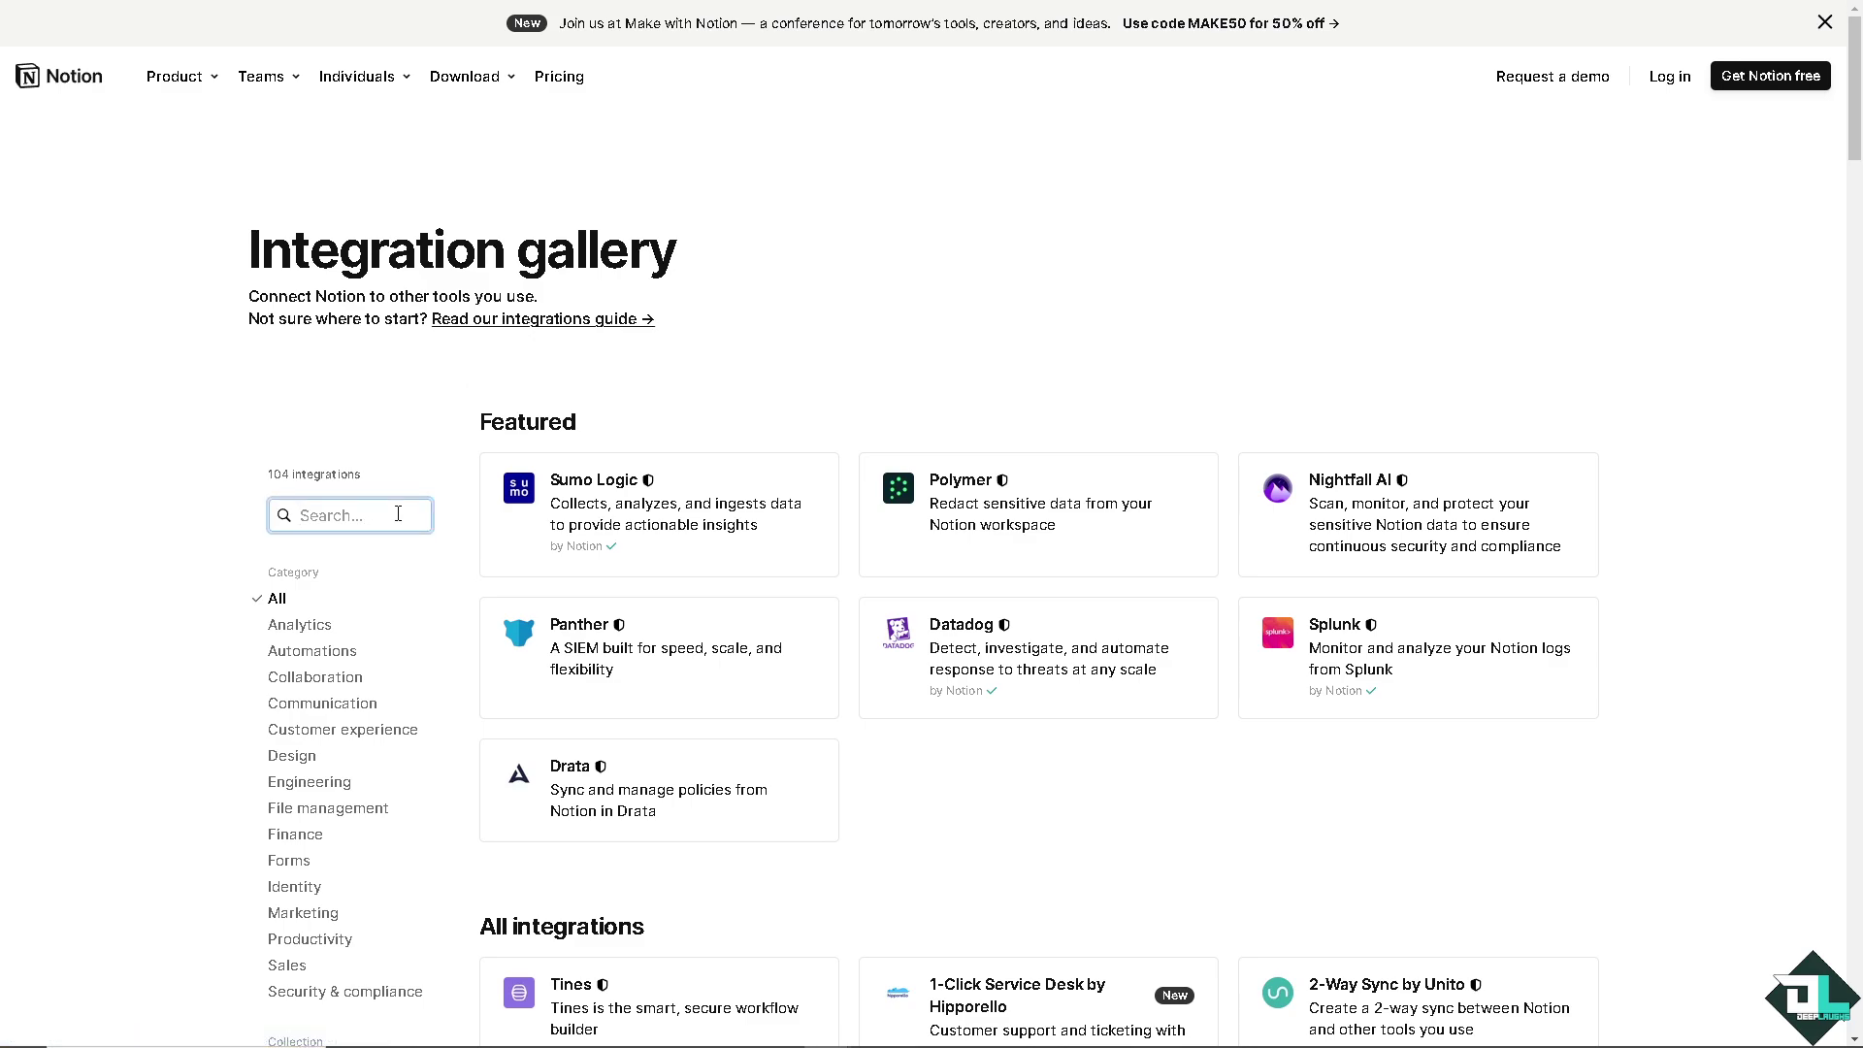
{"action": "type", "text": "airta"}
{"action": "key", "text": "BackSpace"}
{"action": "key", "text": "BackSpace"}
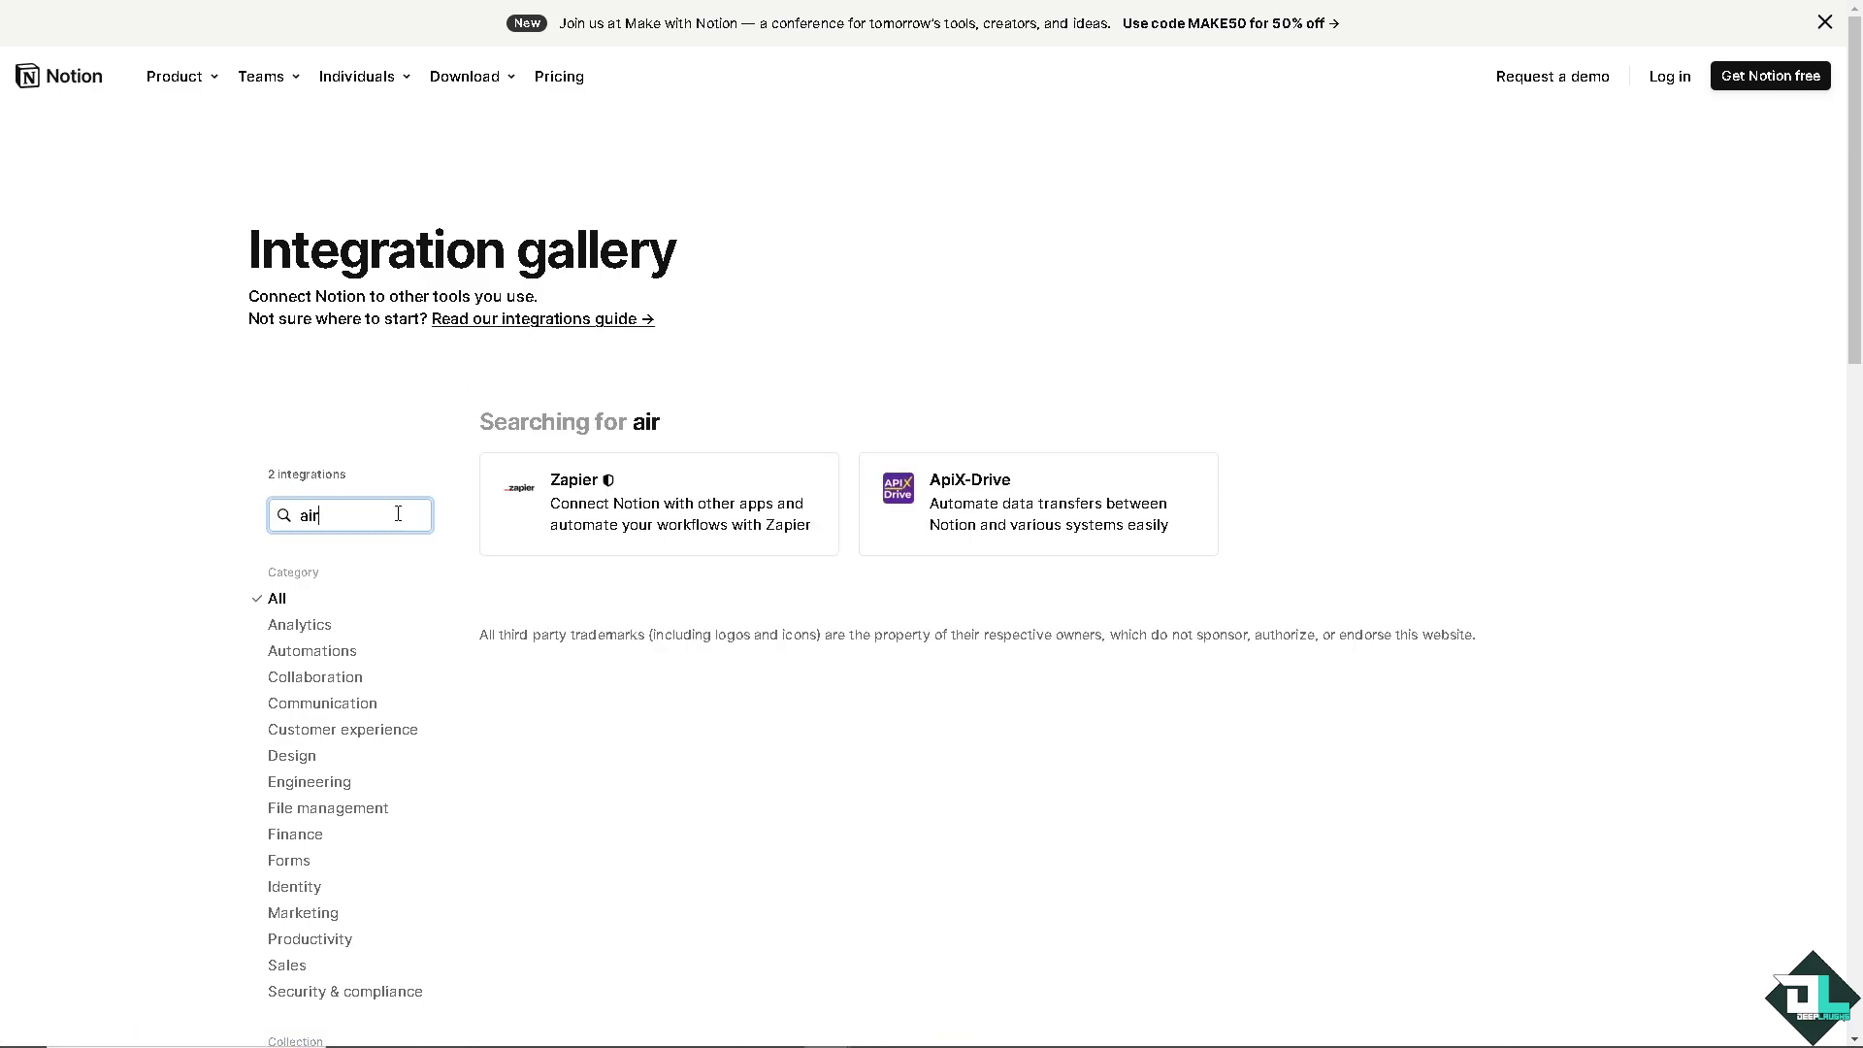
{"action": "type", "text": "table"}
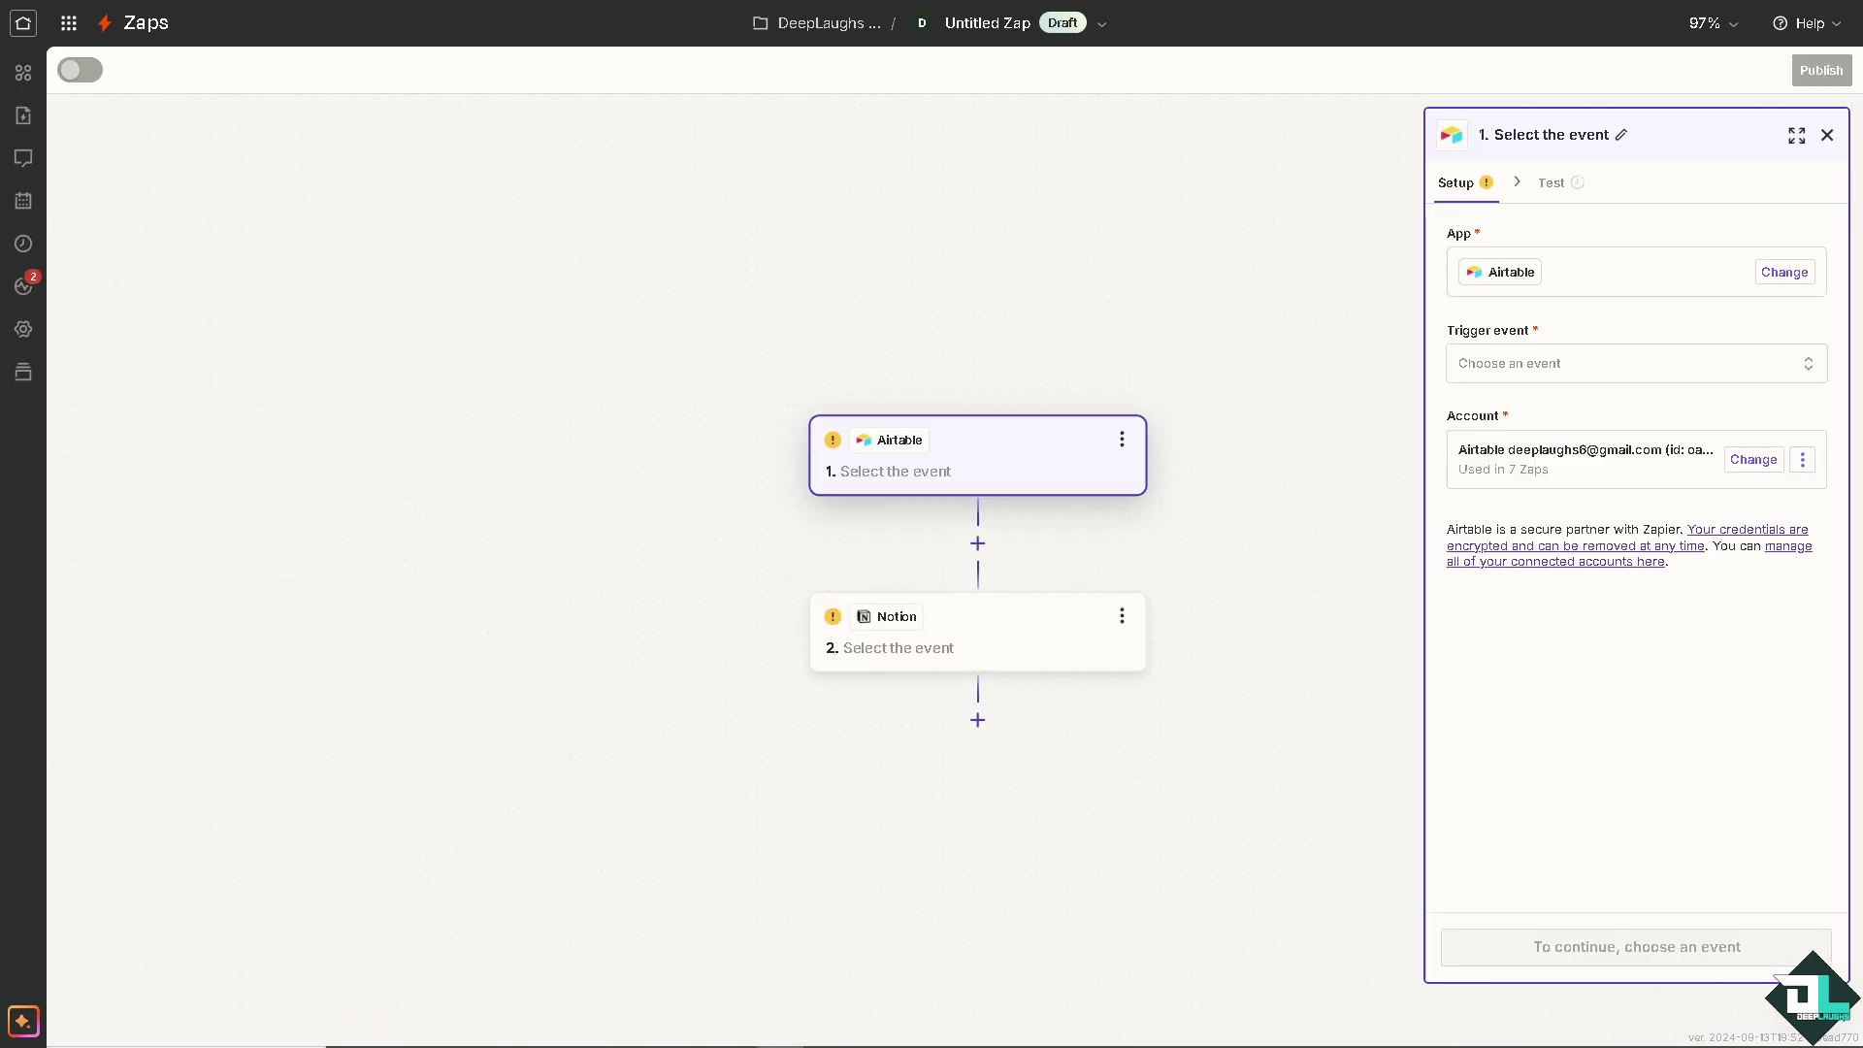
Retitle the Untitled Zap draft as 'How to Integrate Airtable with Notion'.
{"action": "left_click", "coordinate": [981, 29]}
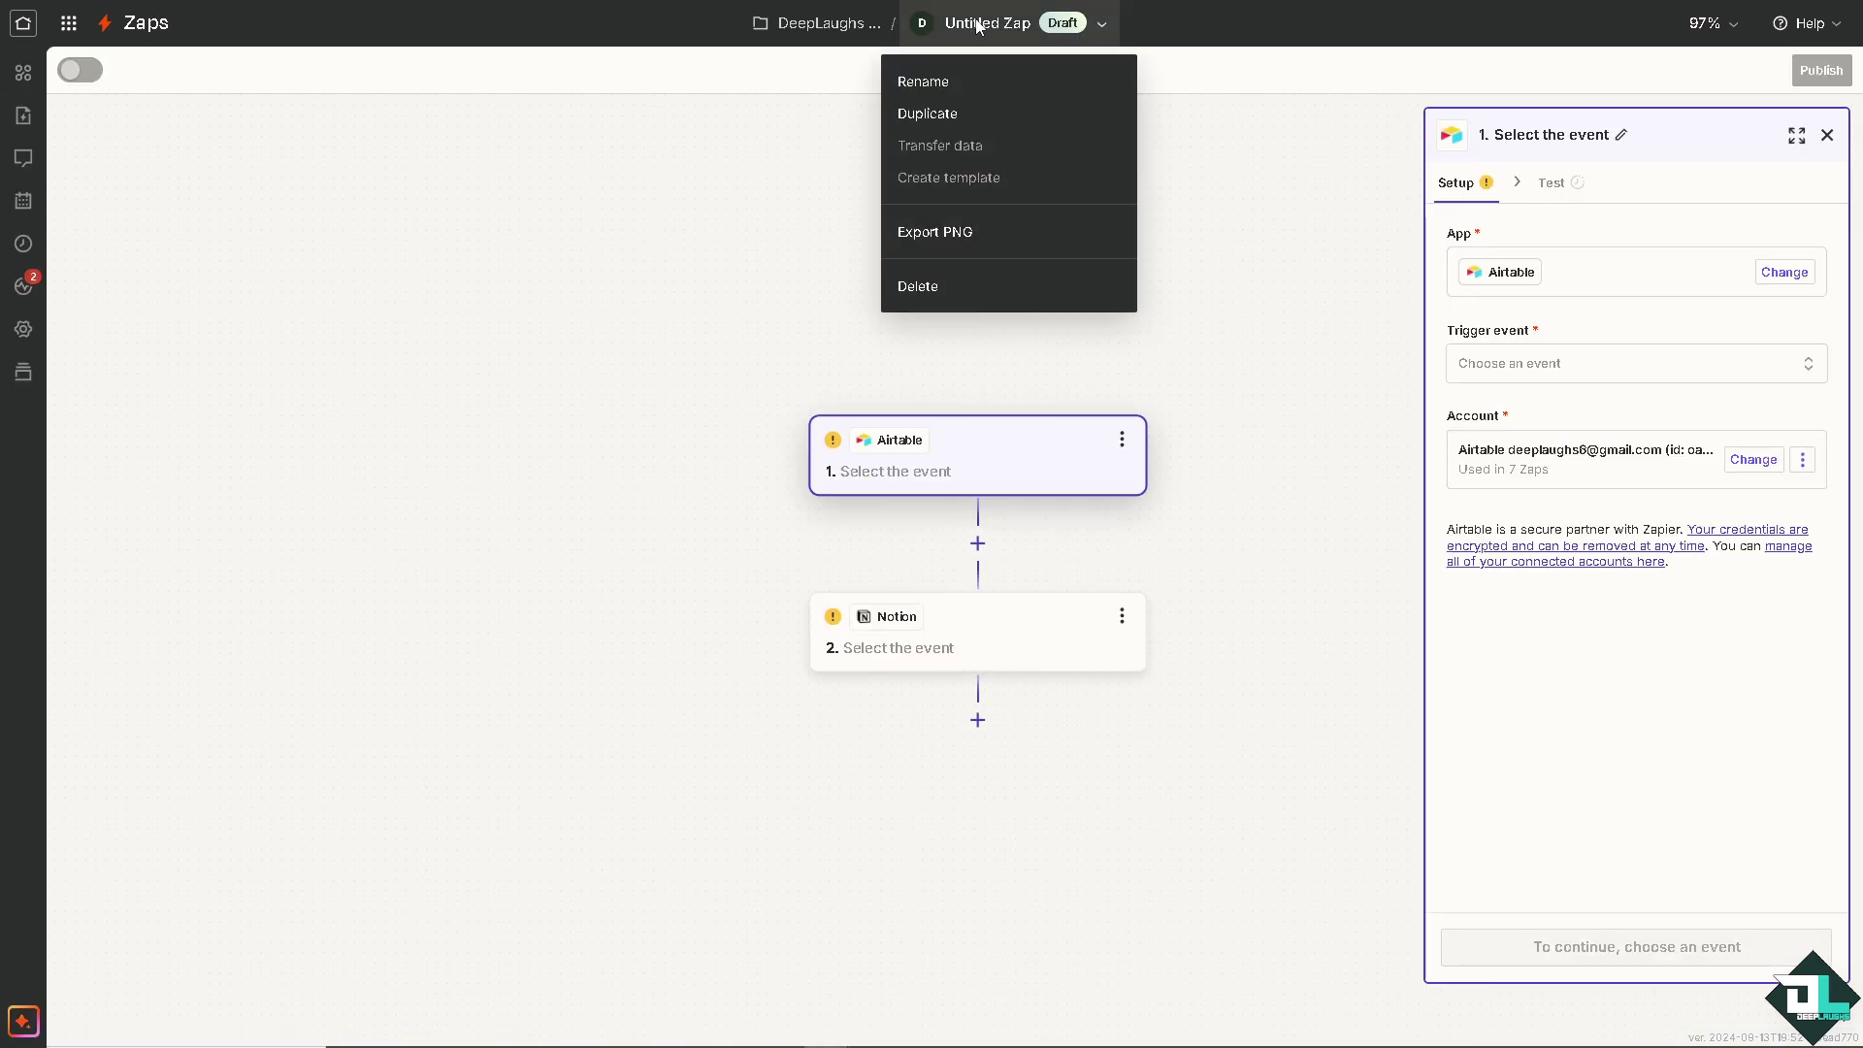
{"action": "left_click", "coordinate": [950, 90]}
{"action": "type", "text": "How to Integrate Airtable with Notion"}
{"action": "key", "text": "Return"}
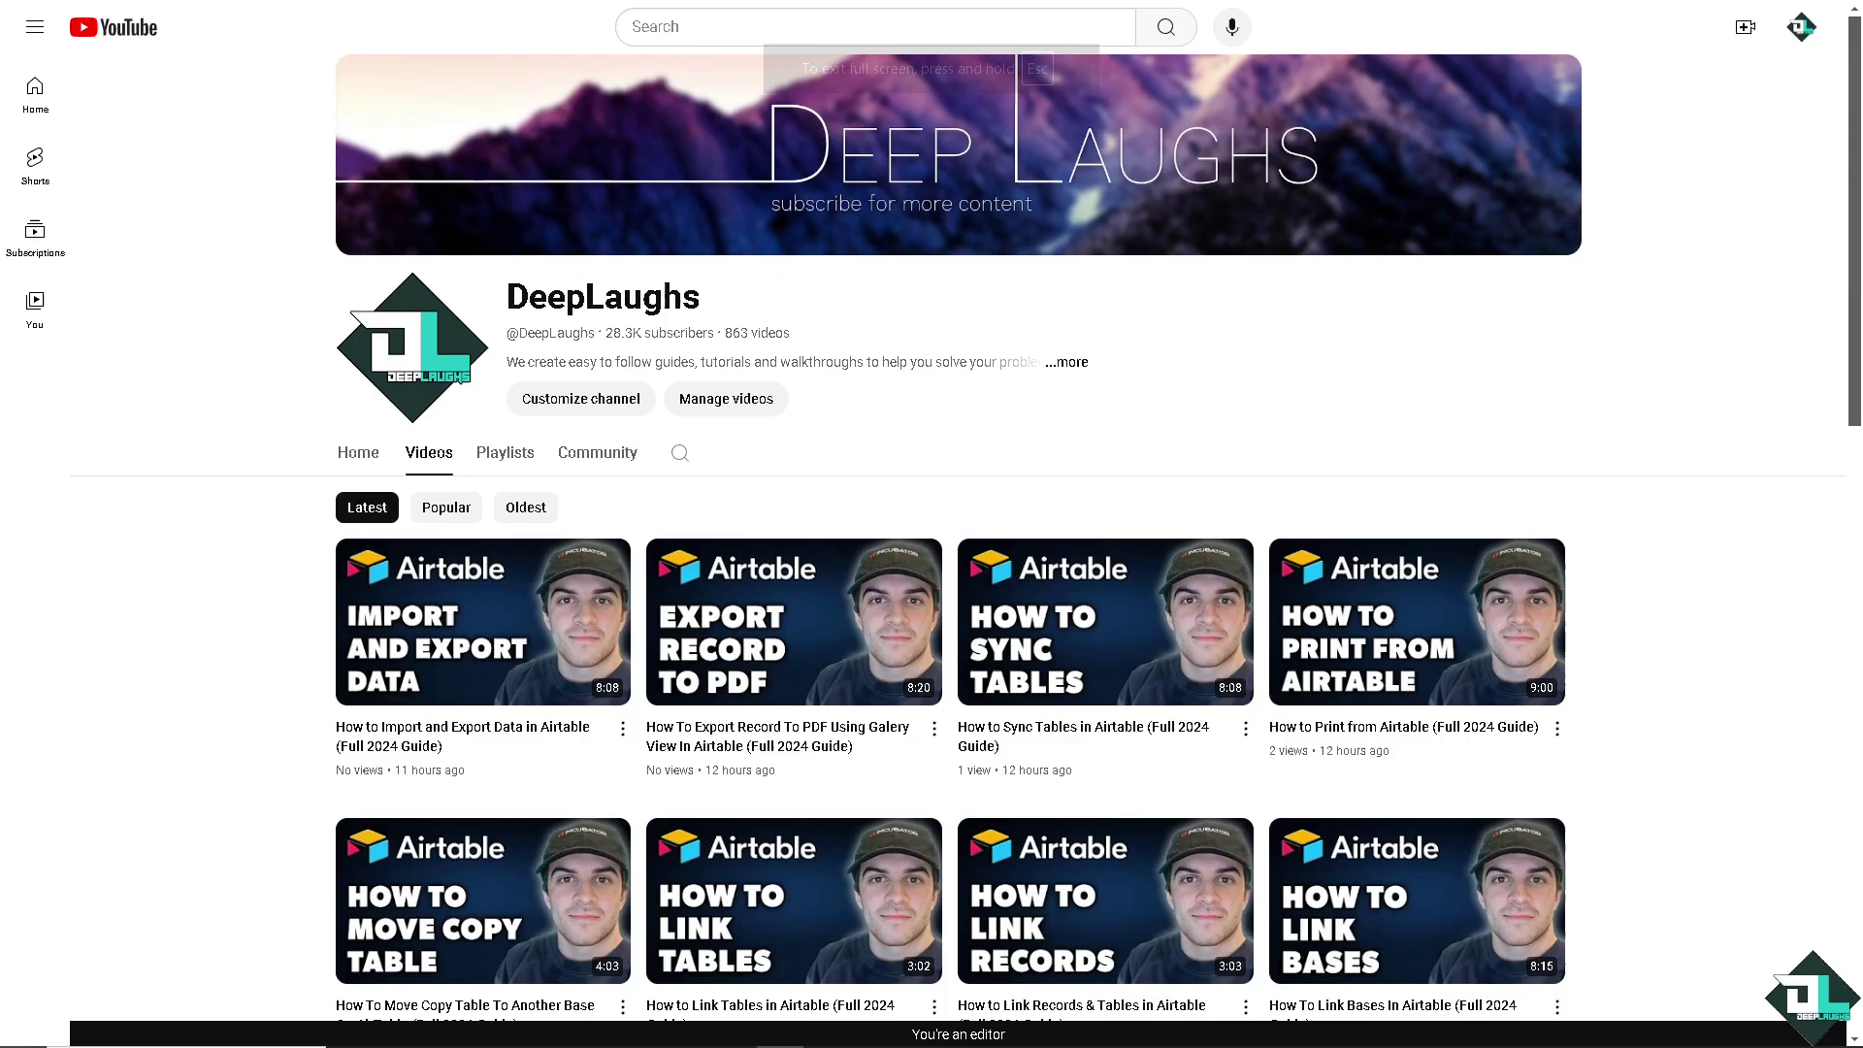
Search the YouTube channel's videos for Zapier and briefly view its About details.
{"action": "left_click", "coordinate": [681, 455]}
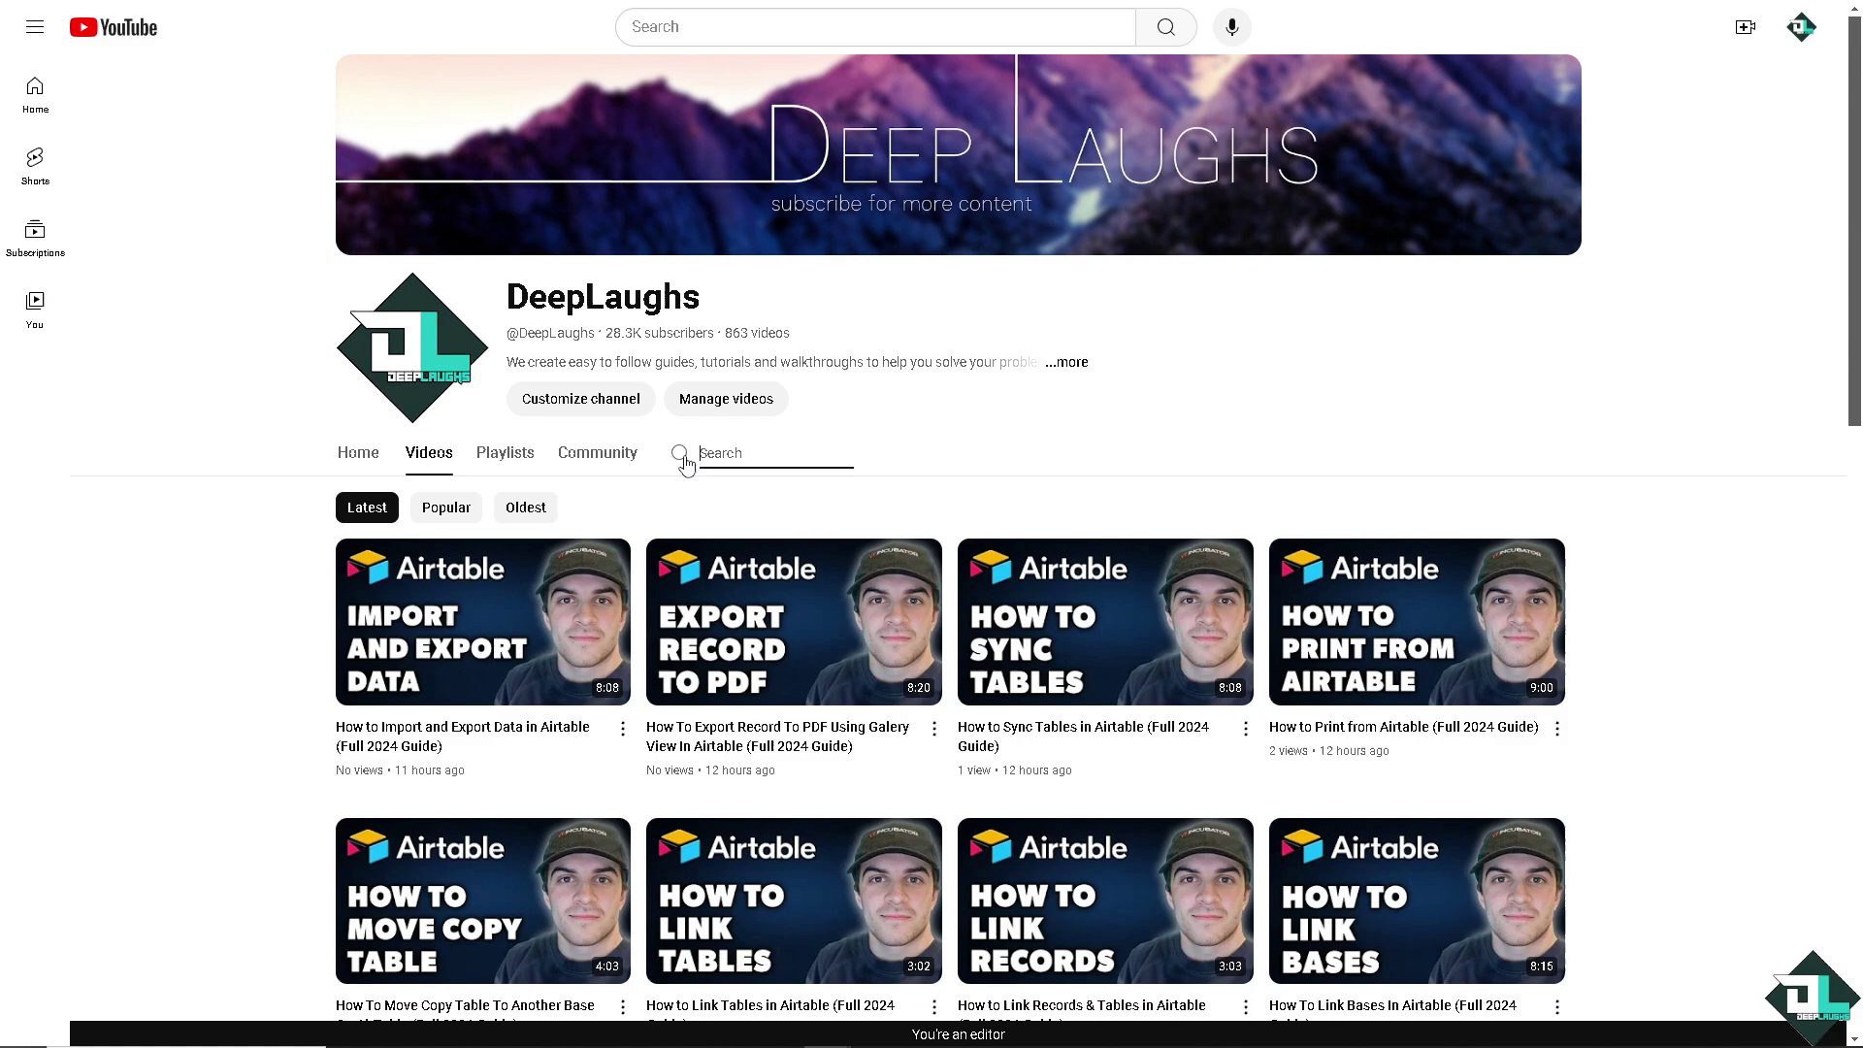
{"action": "type", "text": "Zapier"}
{"action": "key", "text": "Return"}
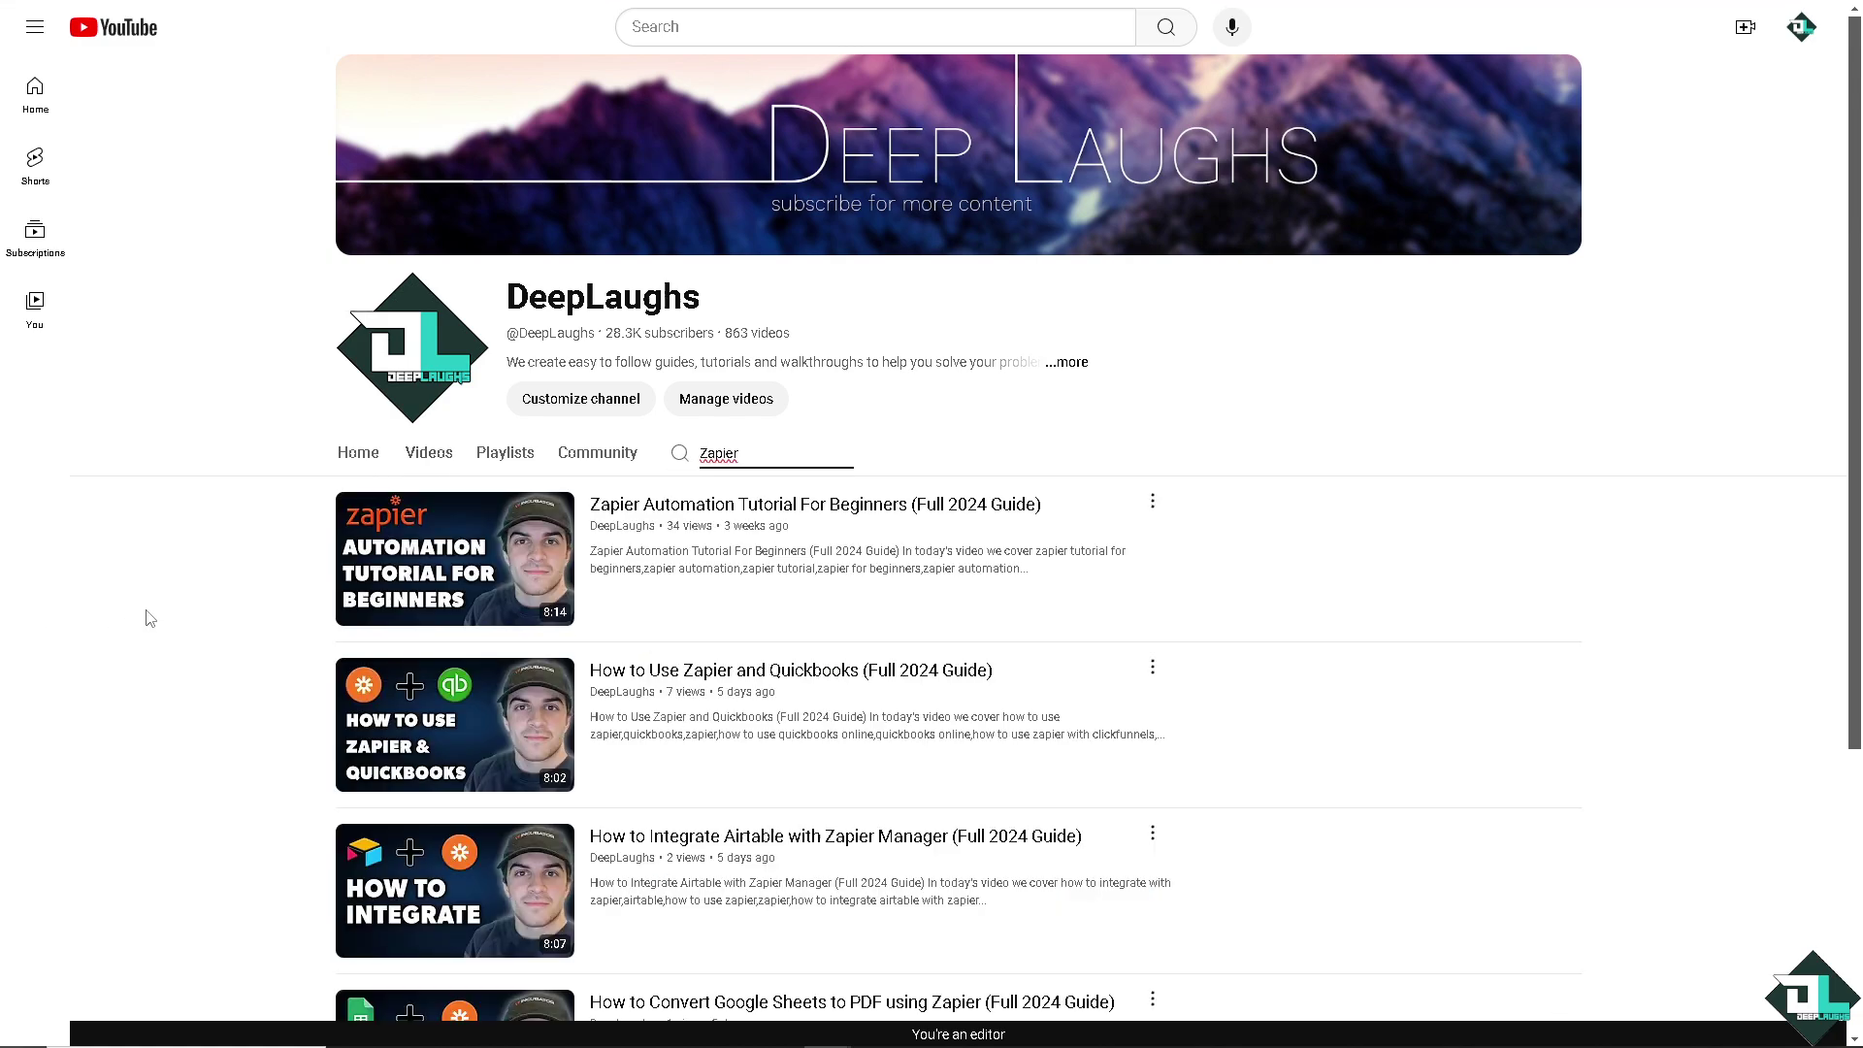
{"action": "left_click", "coordinate": [1083, 370]}
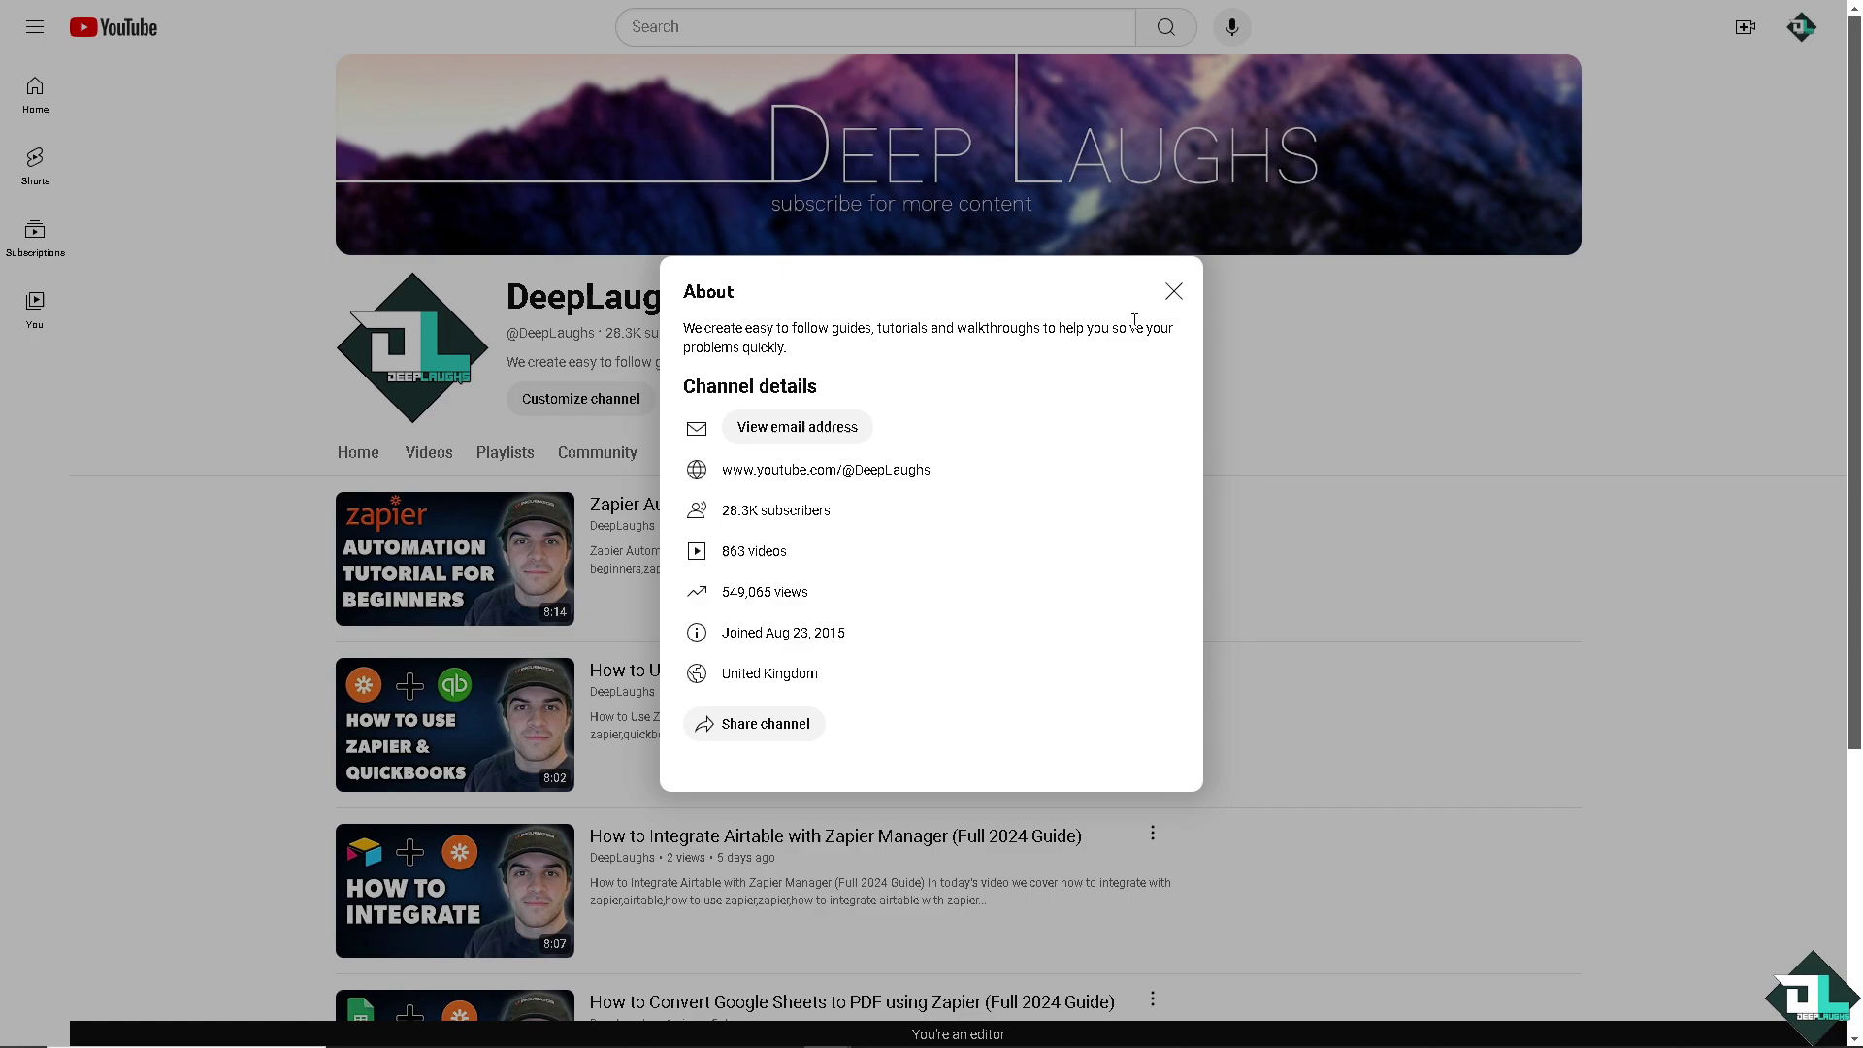
{"action": "left_click", "coordinate": [1174, 291]}
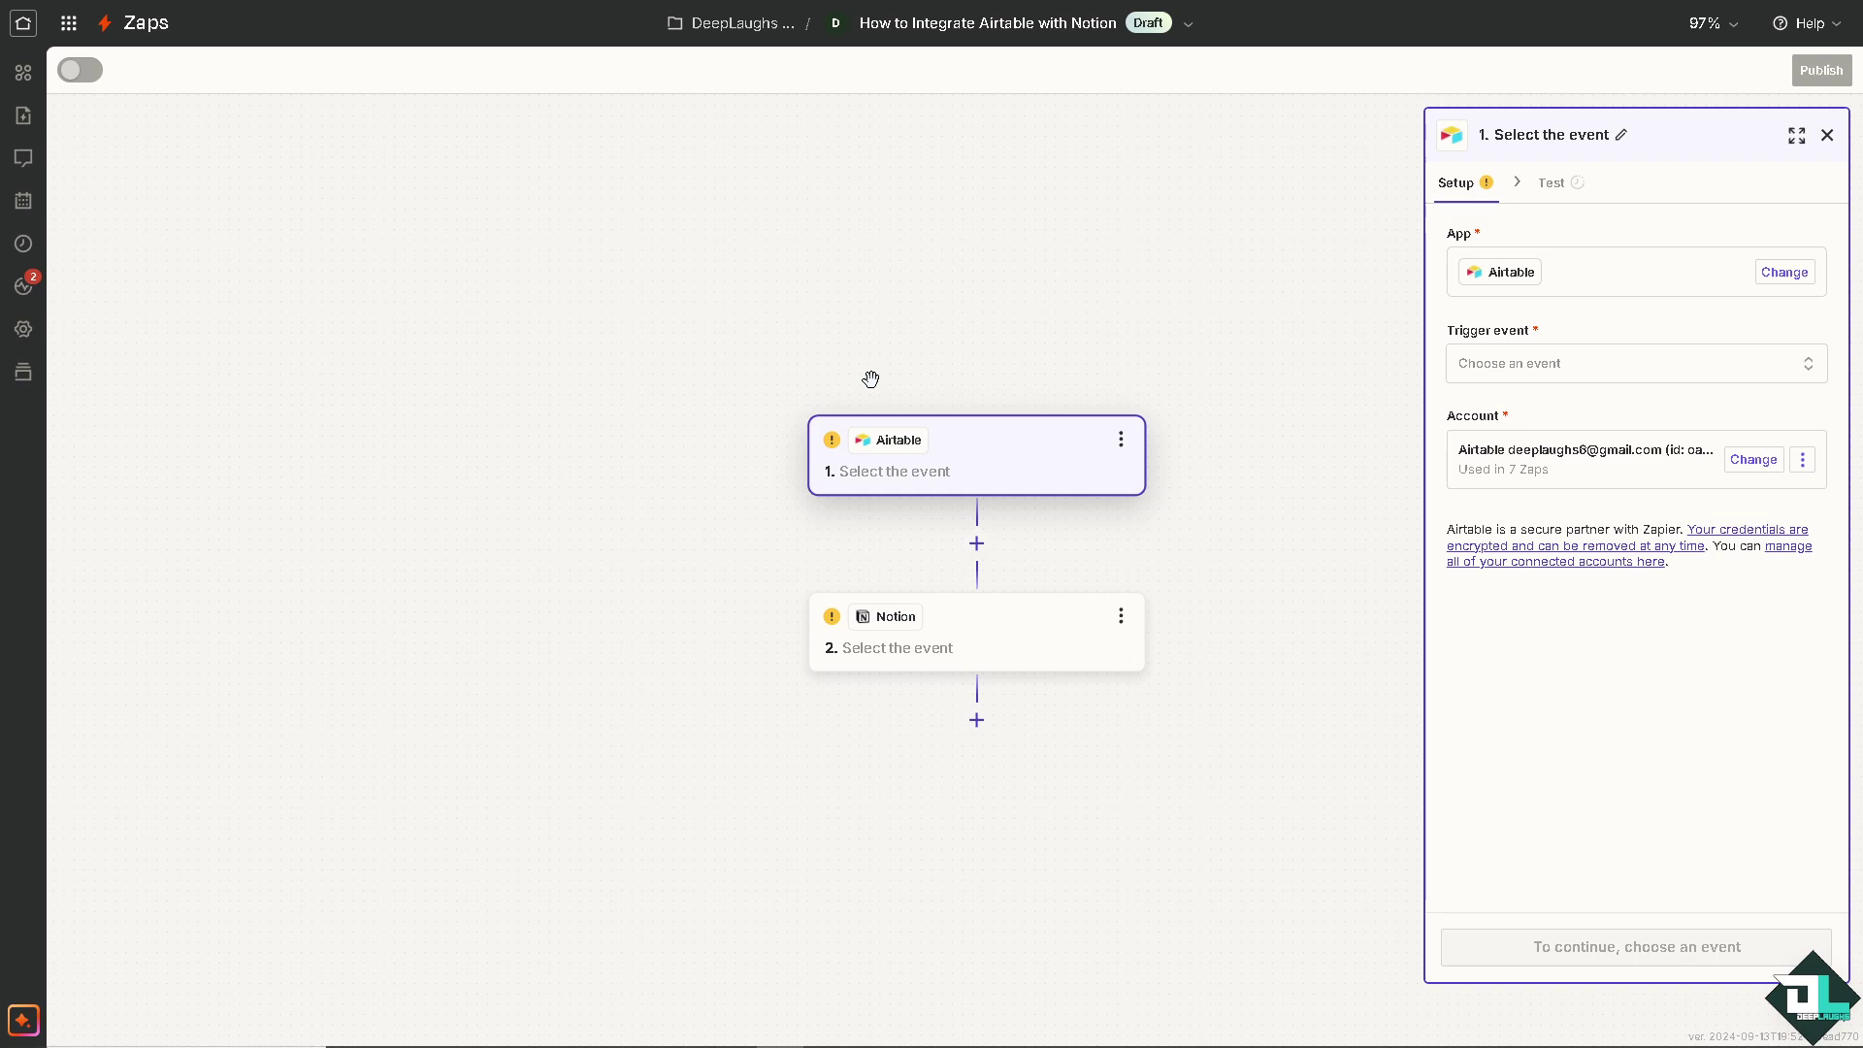
List the Airtable trigger events, showing New or Updated Record and New Record.
{"action": "left_click", "coordinate": [1494, 373]}
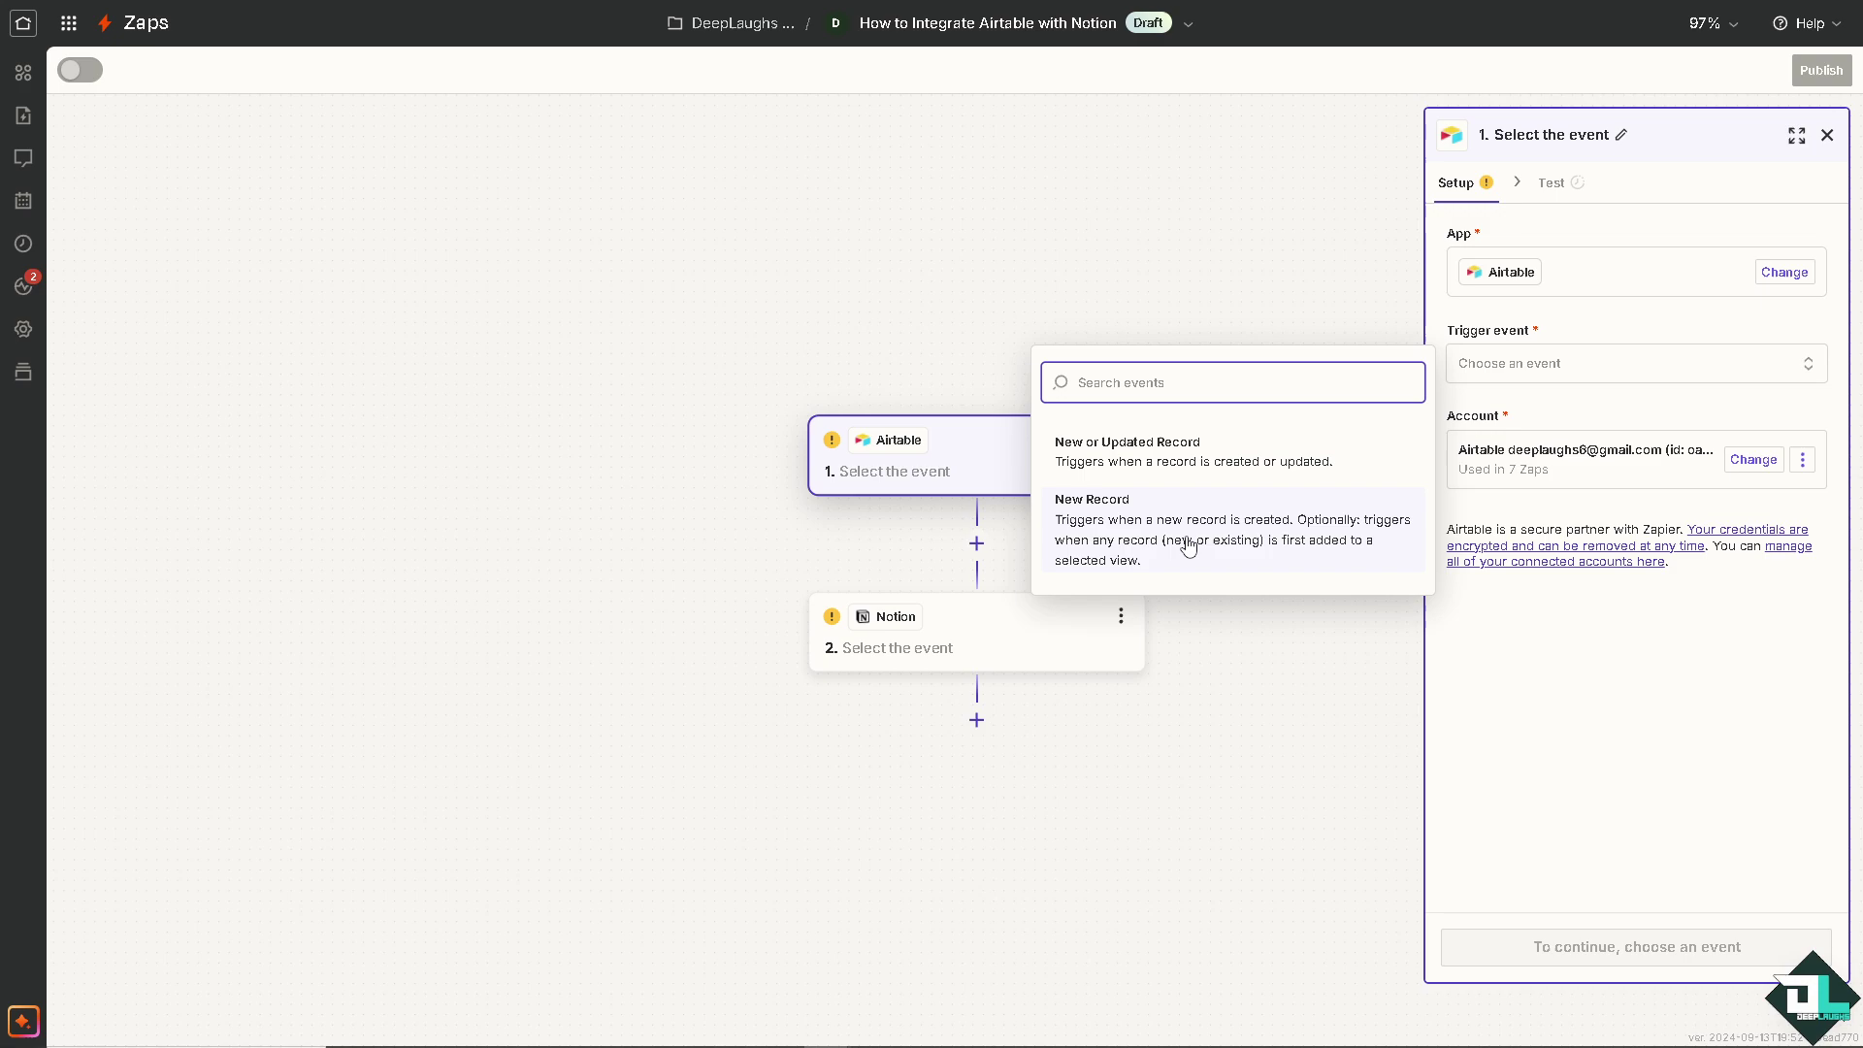
Use New or Updated Record, pick the only base, and choose table Class 1.
{"action": "left_click", "coordinate": [1154, 462]}
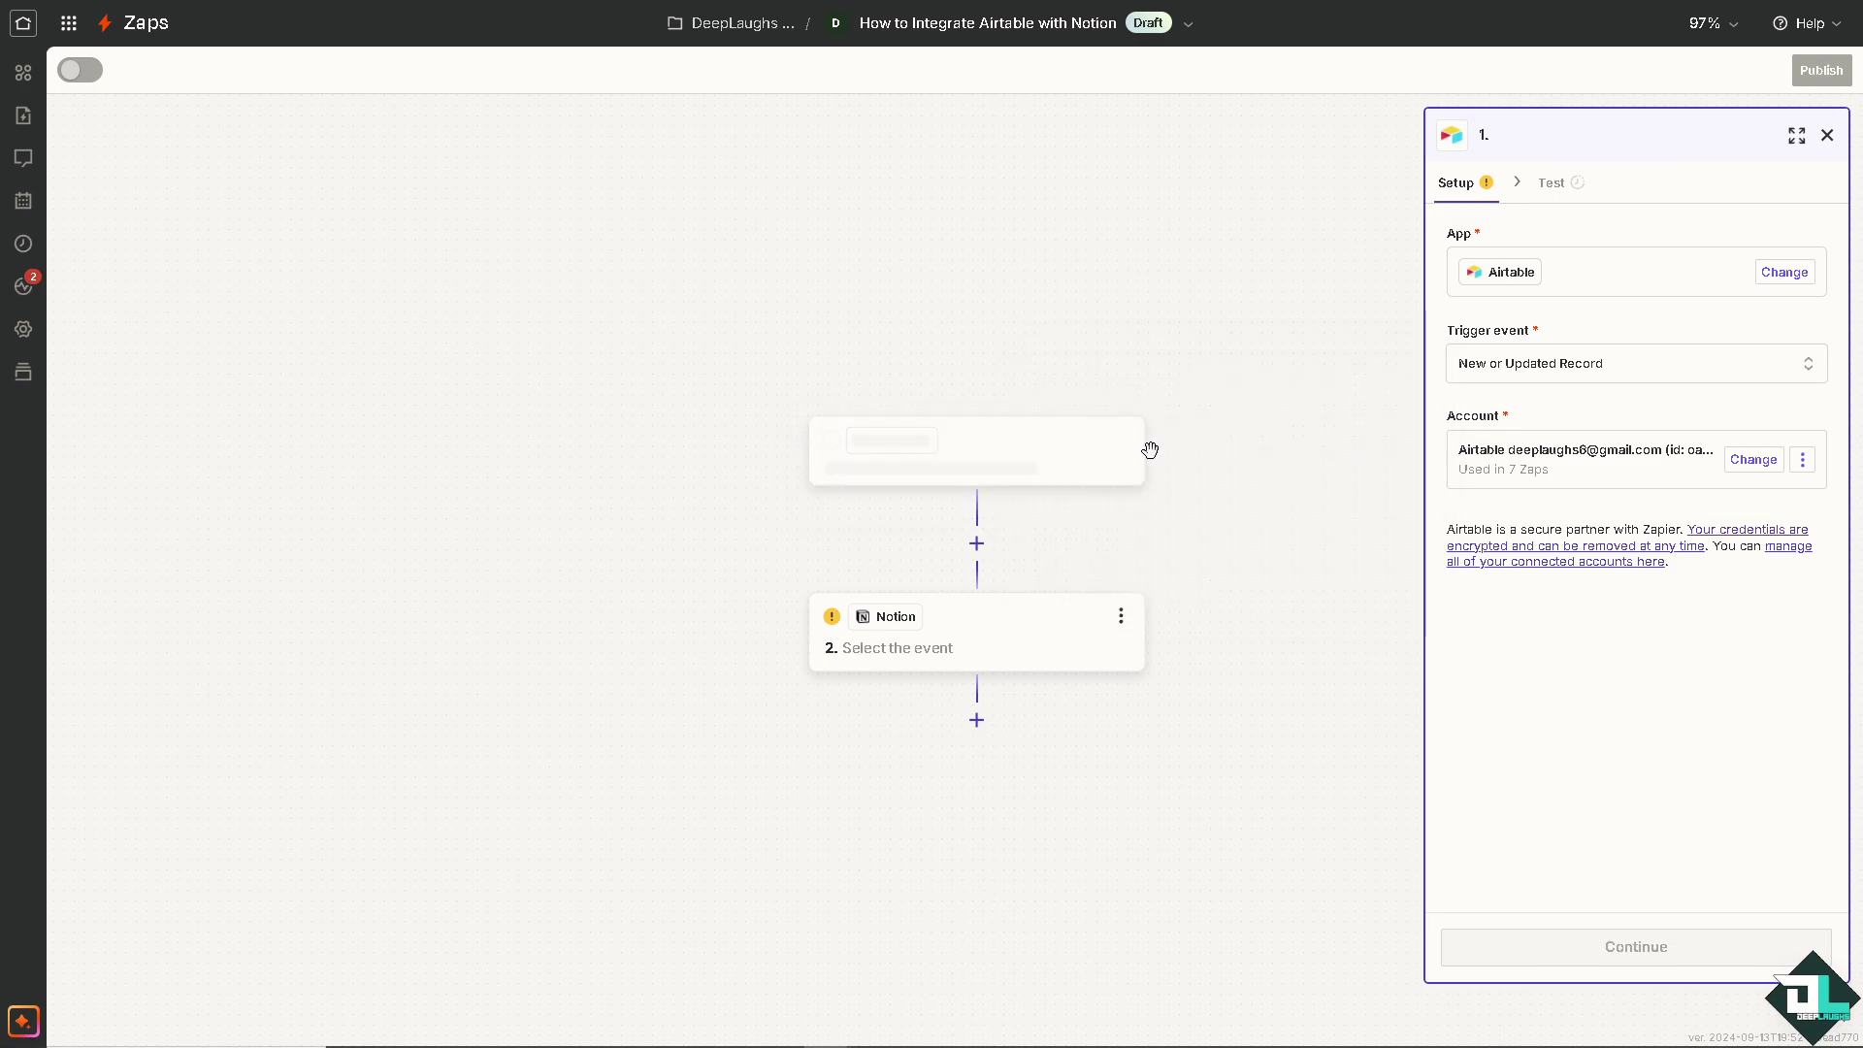
{"action": "left_click", "coordinate": [1593, 954]}
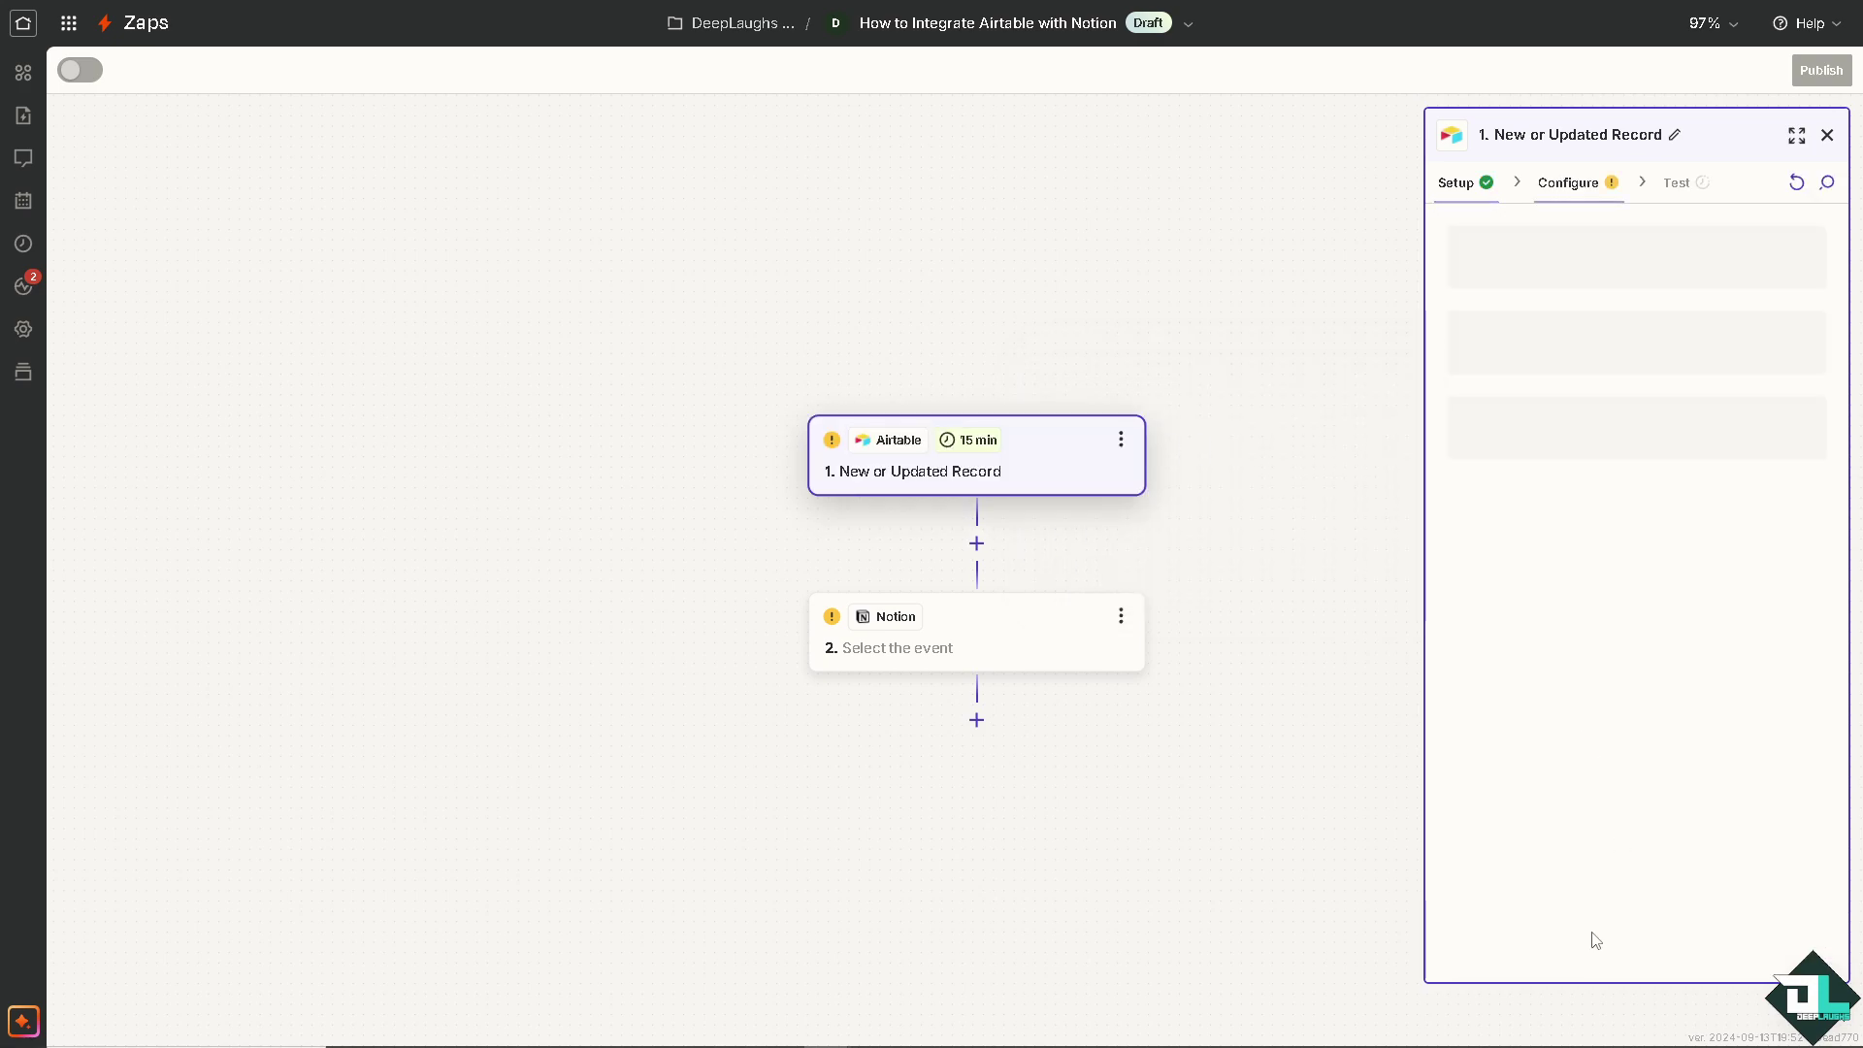
{"action": "left_click", "coordinate": [1534, 275]}
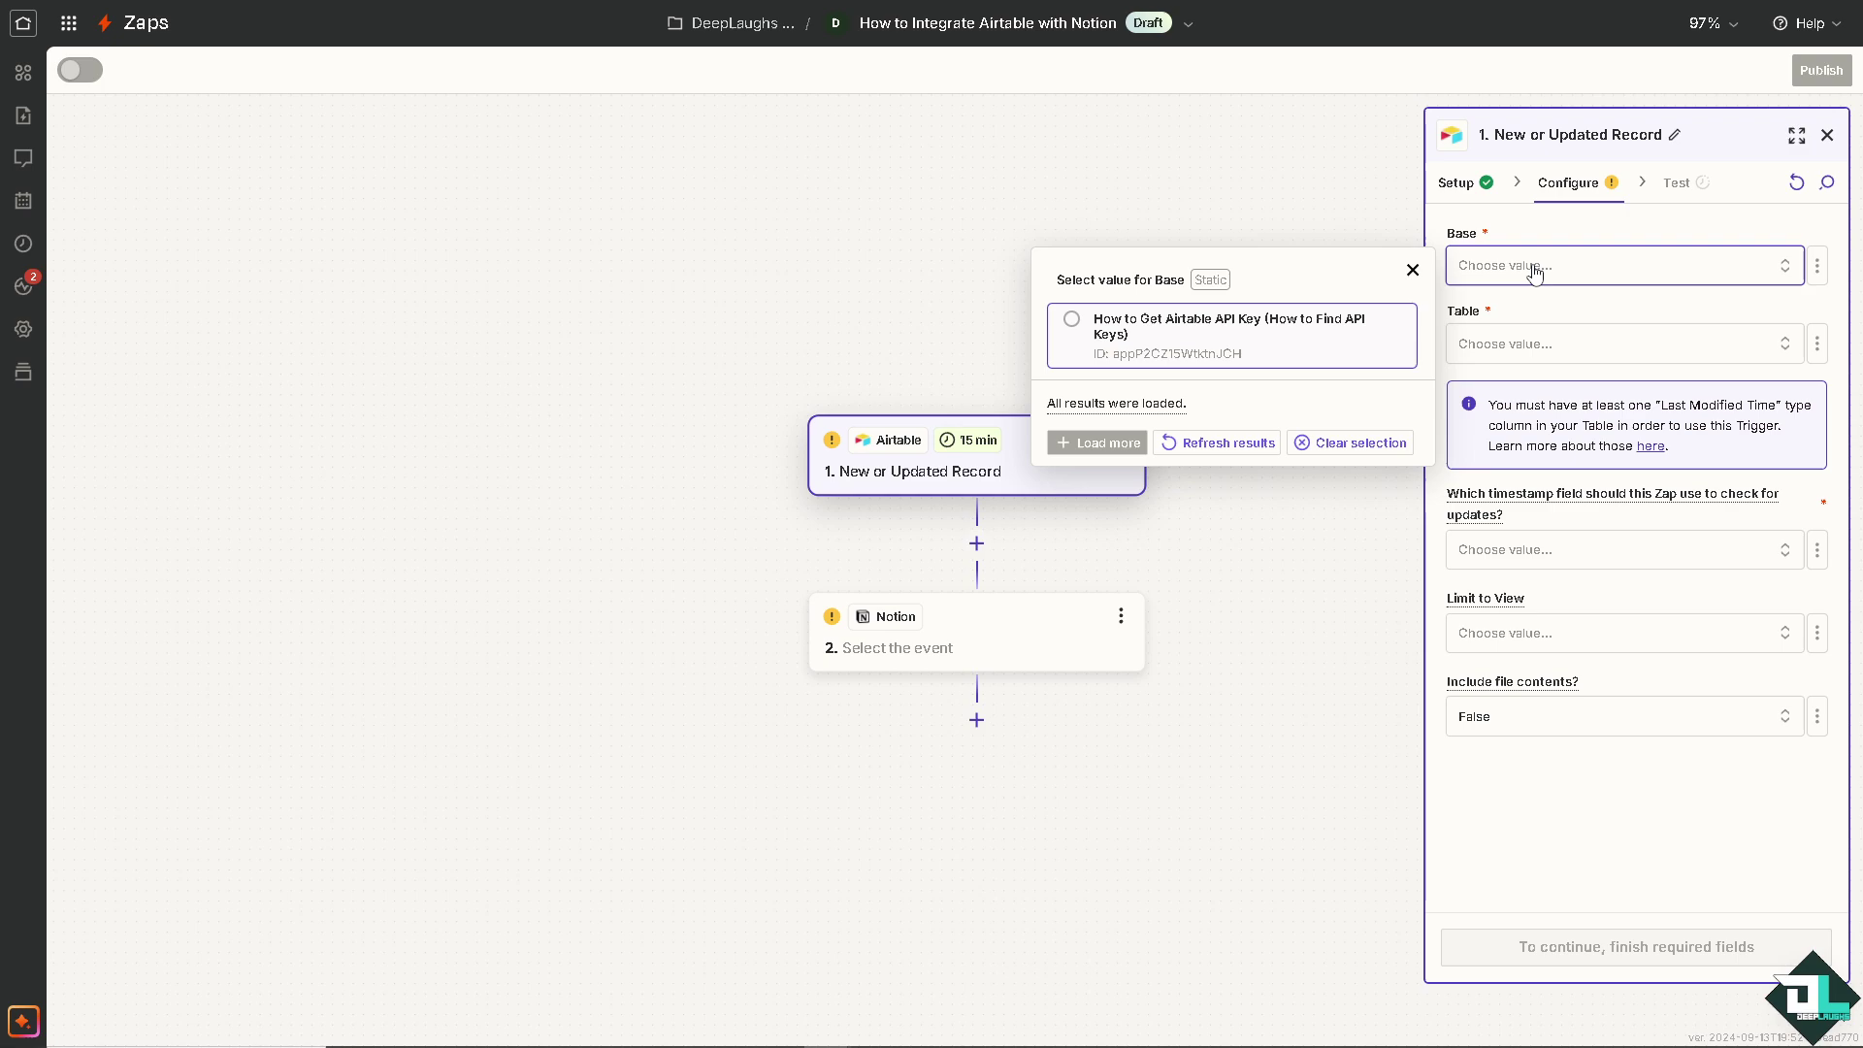
{"action": "left_click", "coordinate": [1077, 322]}
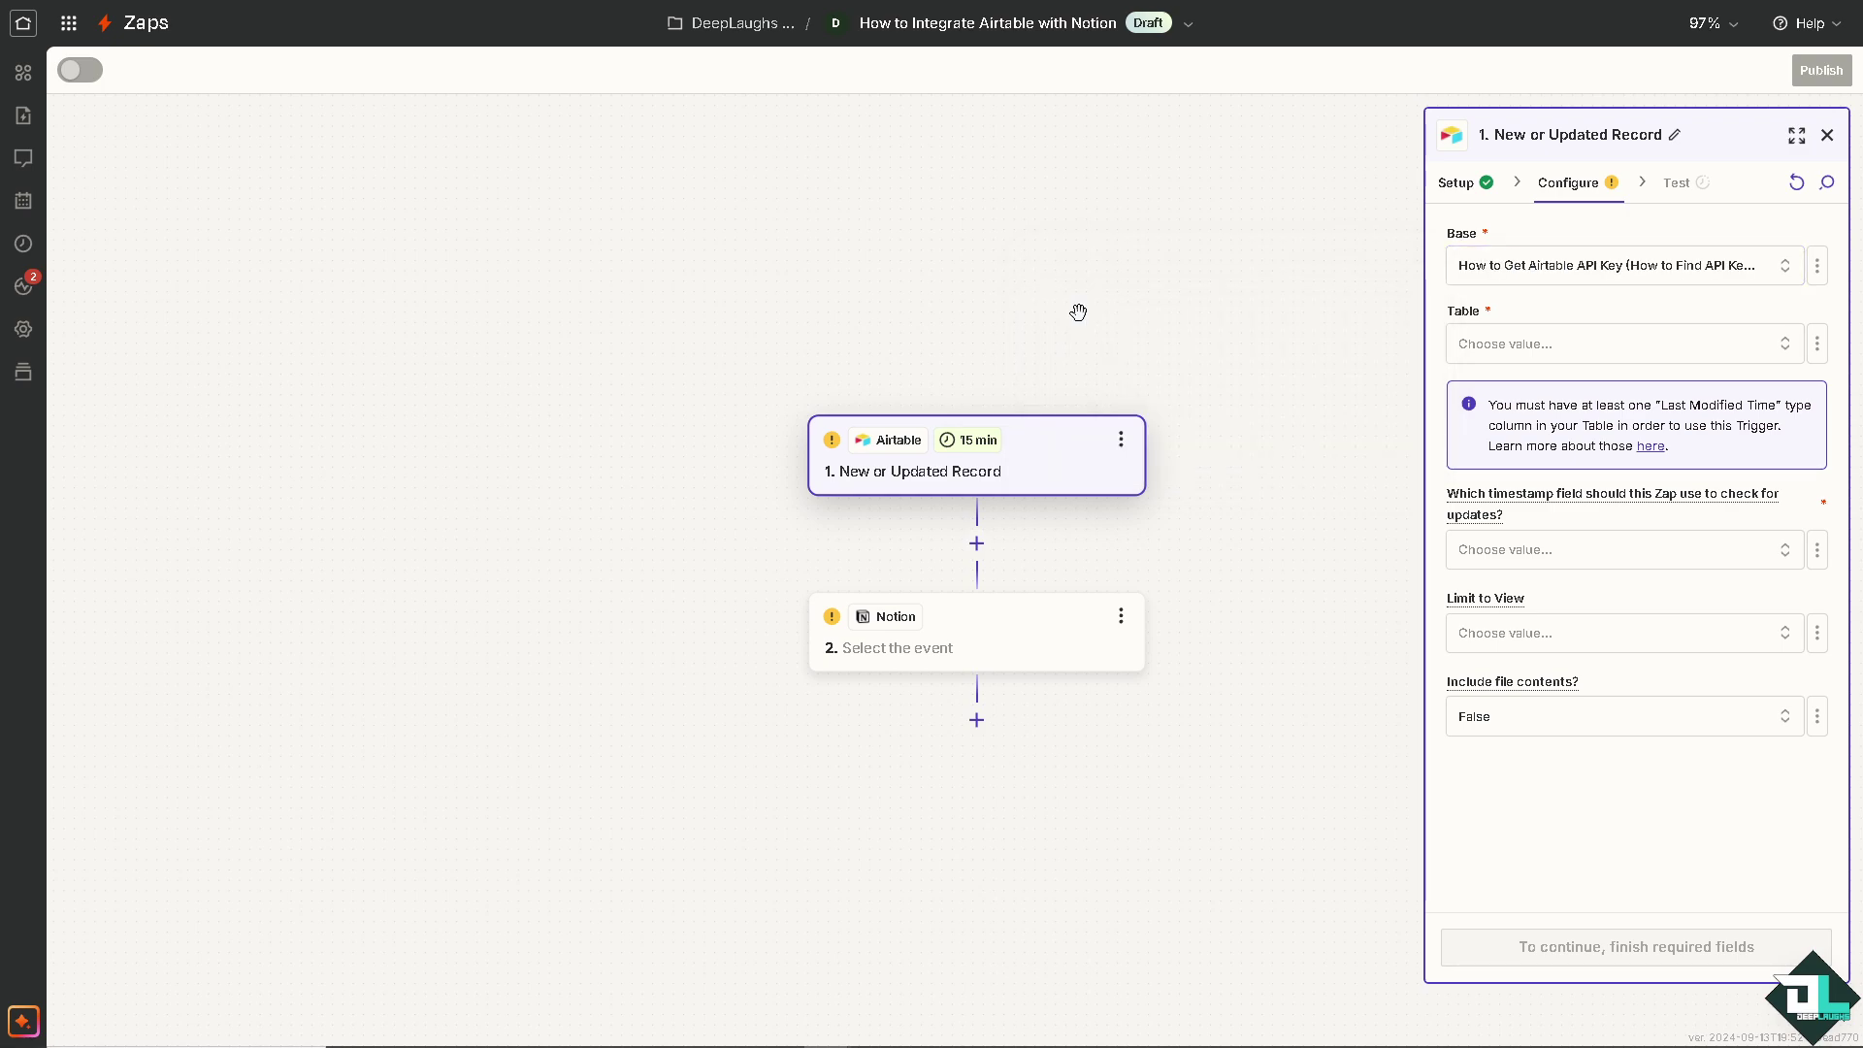
{"action": "left_click", "coordinate": [1584, 345]}
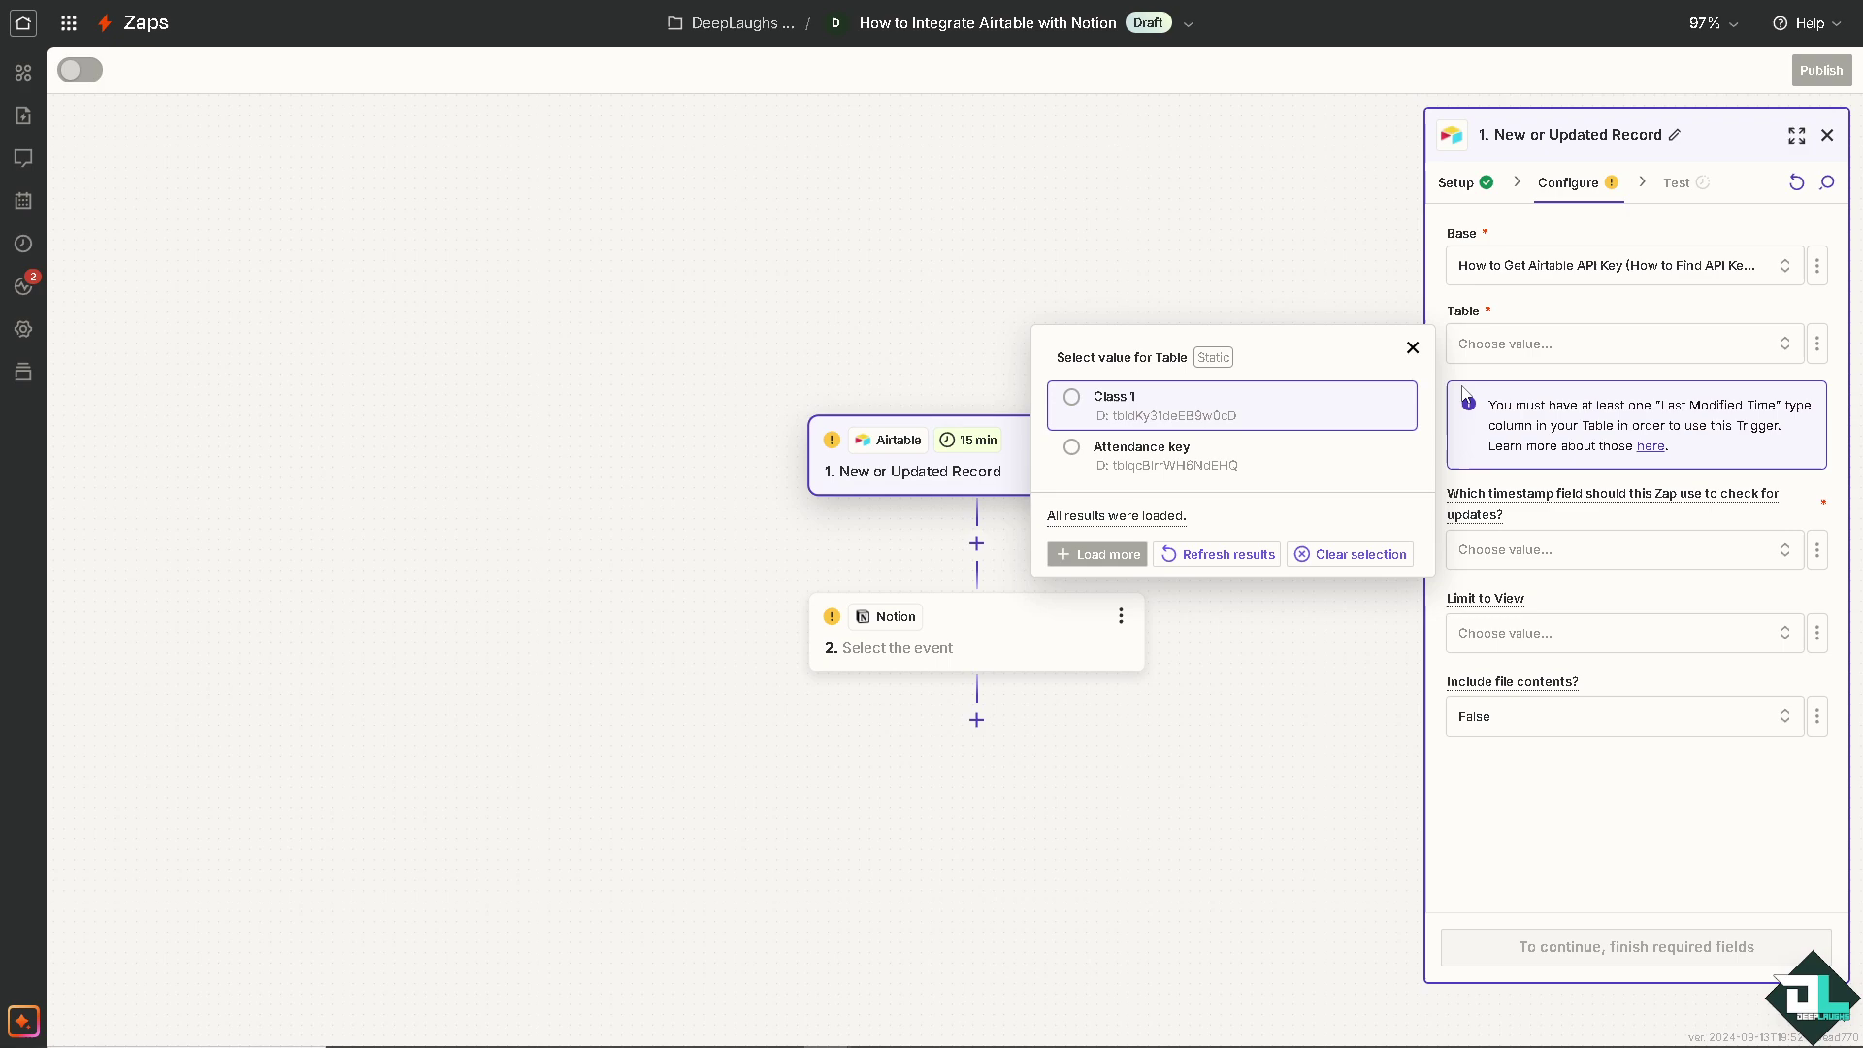
{"action": "left_click", "coordinate": [1067, 396]}
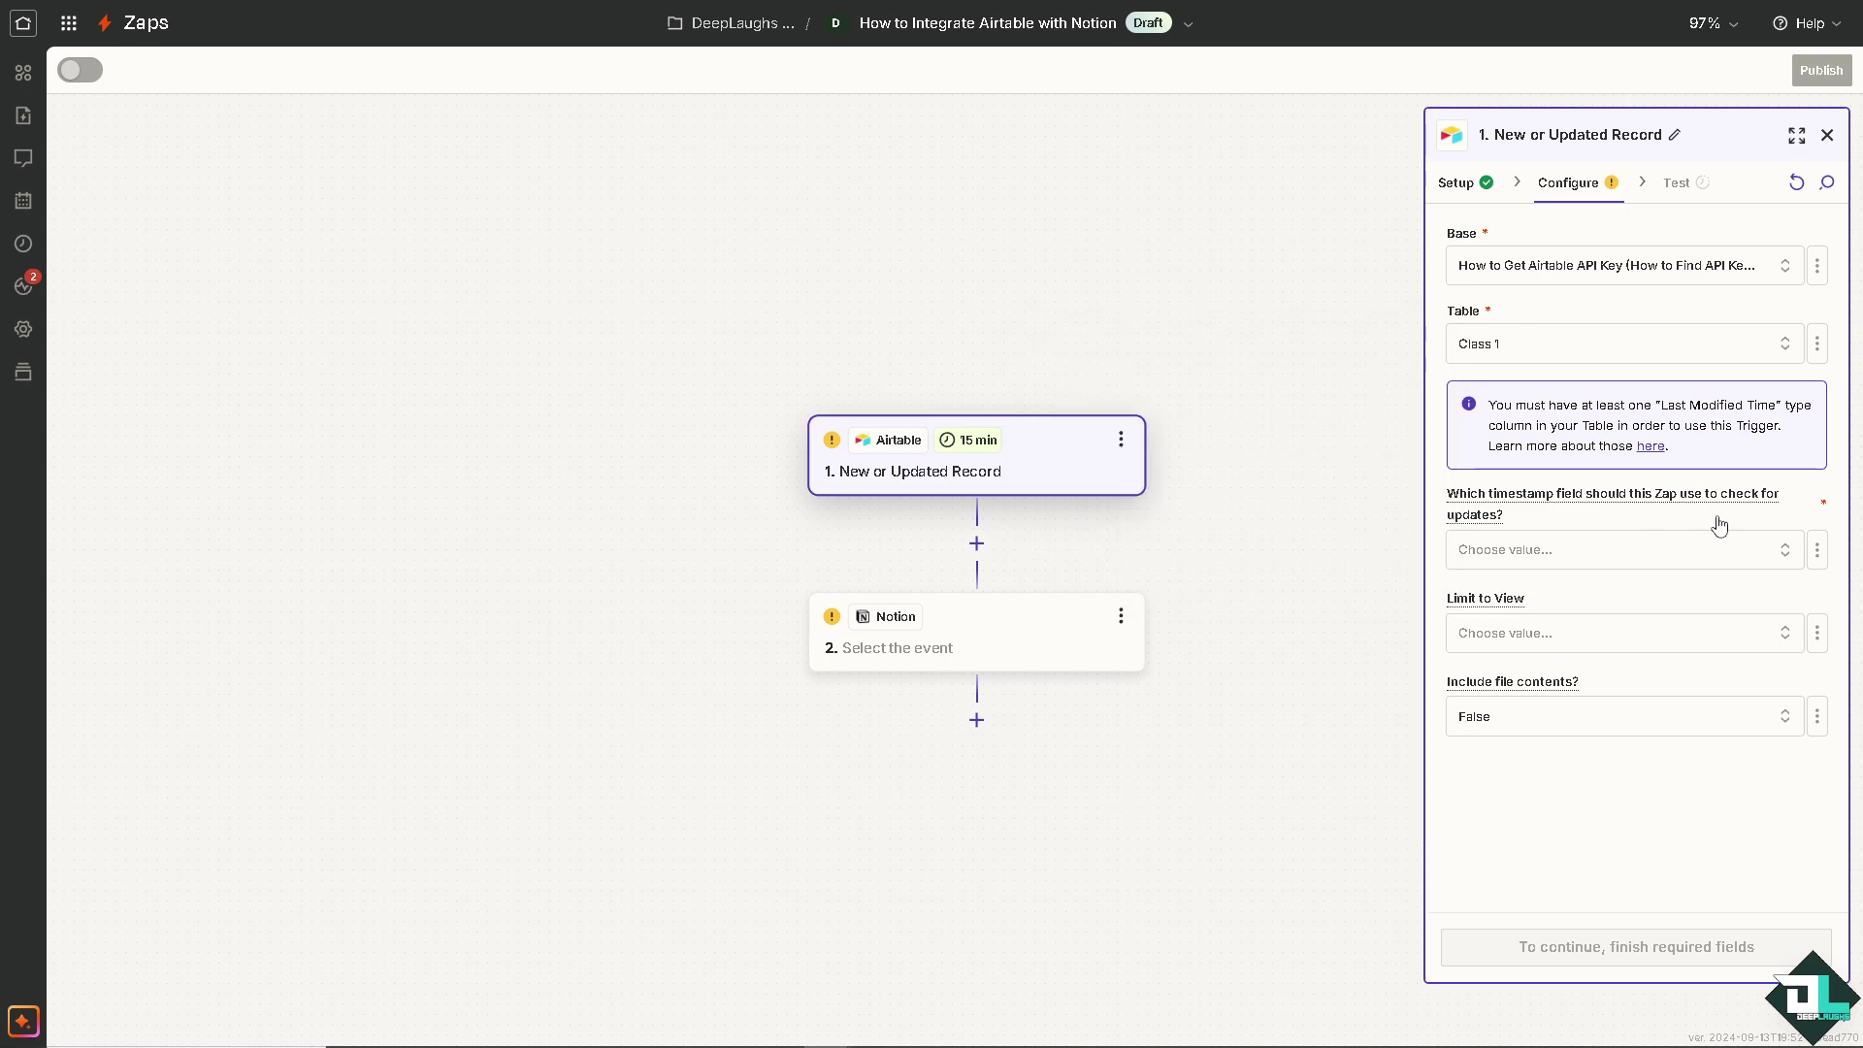
Give the timestamp field a custom pasted value and limit the trigger to Grid view.
{"action": "left_click", "coordinate": [1576, 551]}
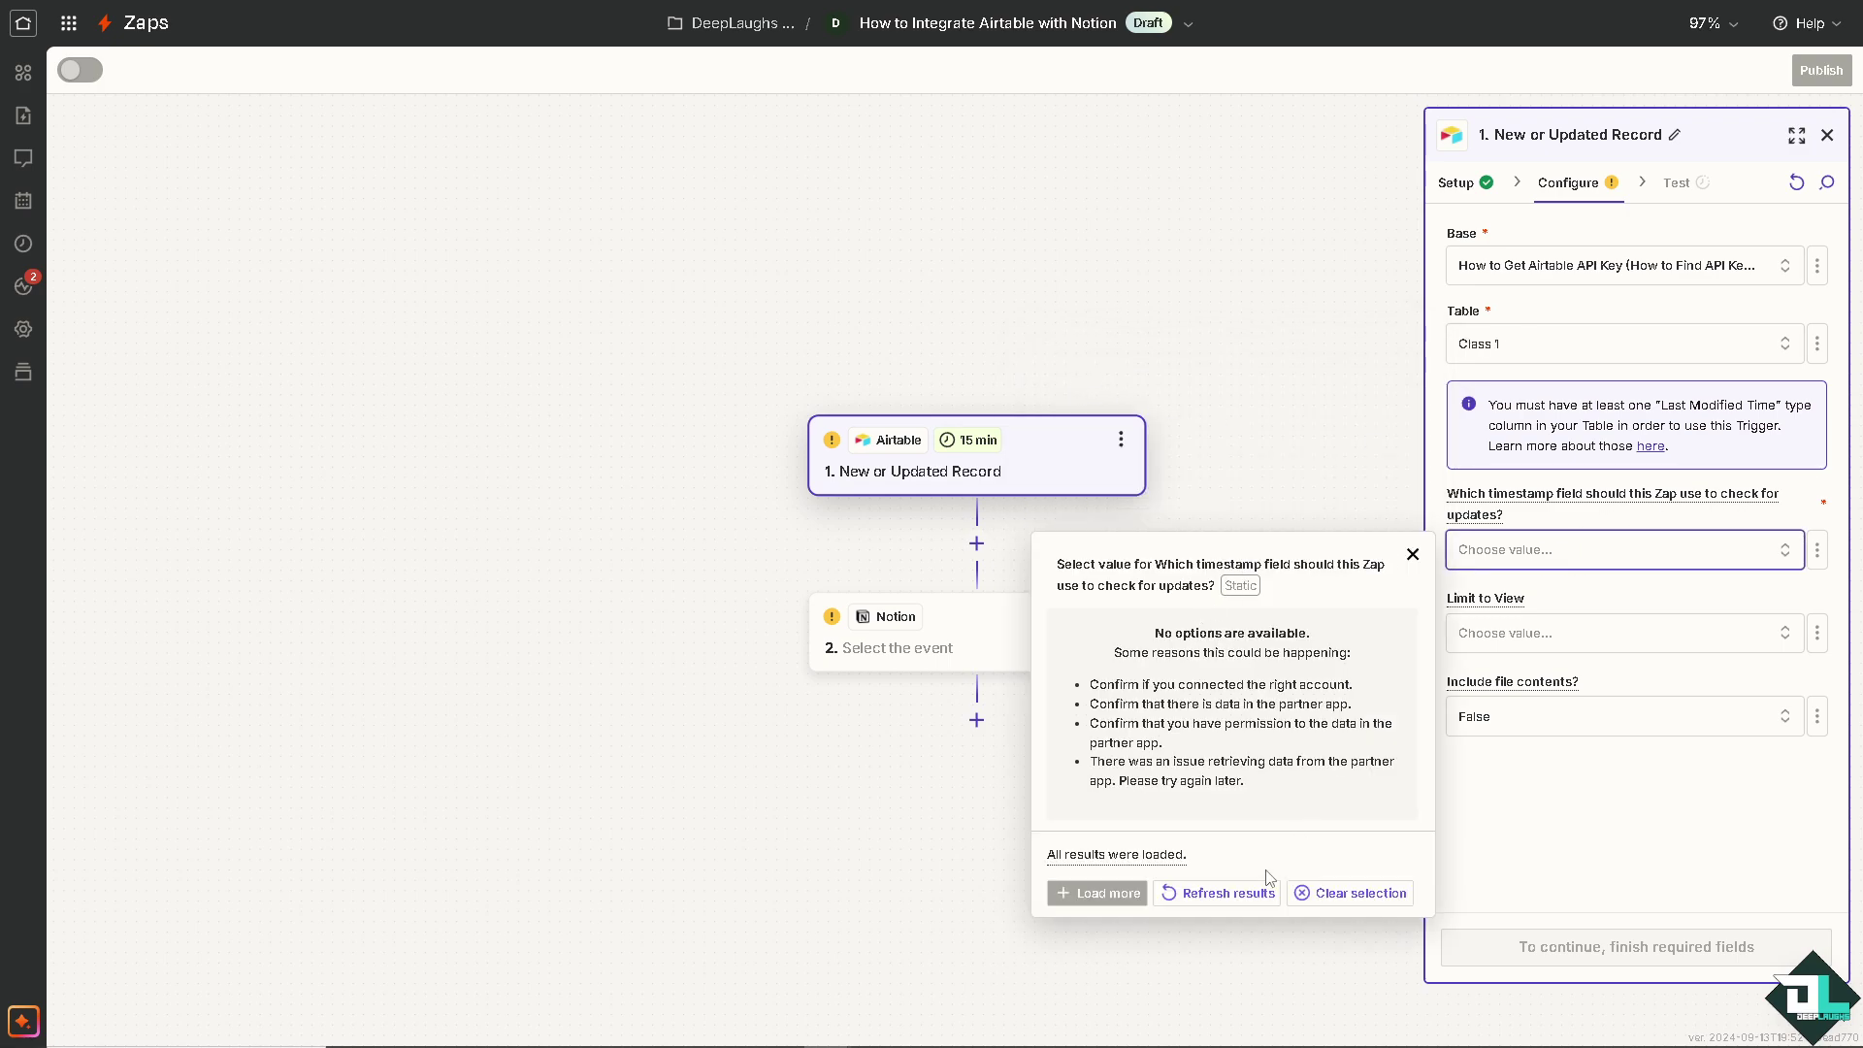
{"action": "left_click", "coordinate": [1230, 892]}
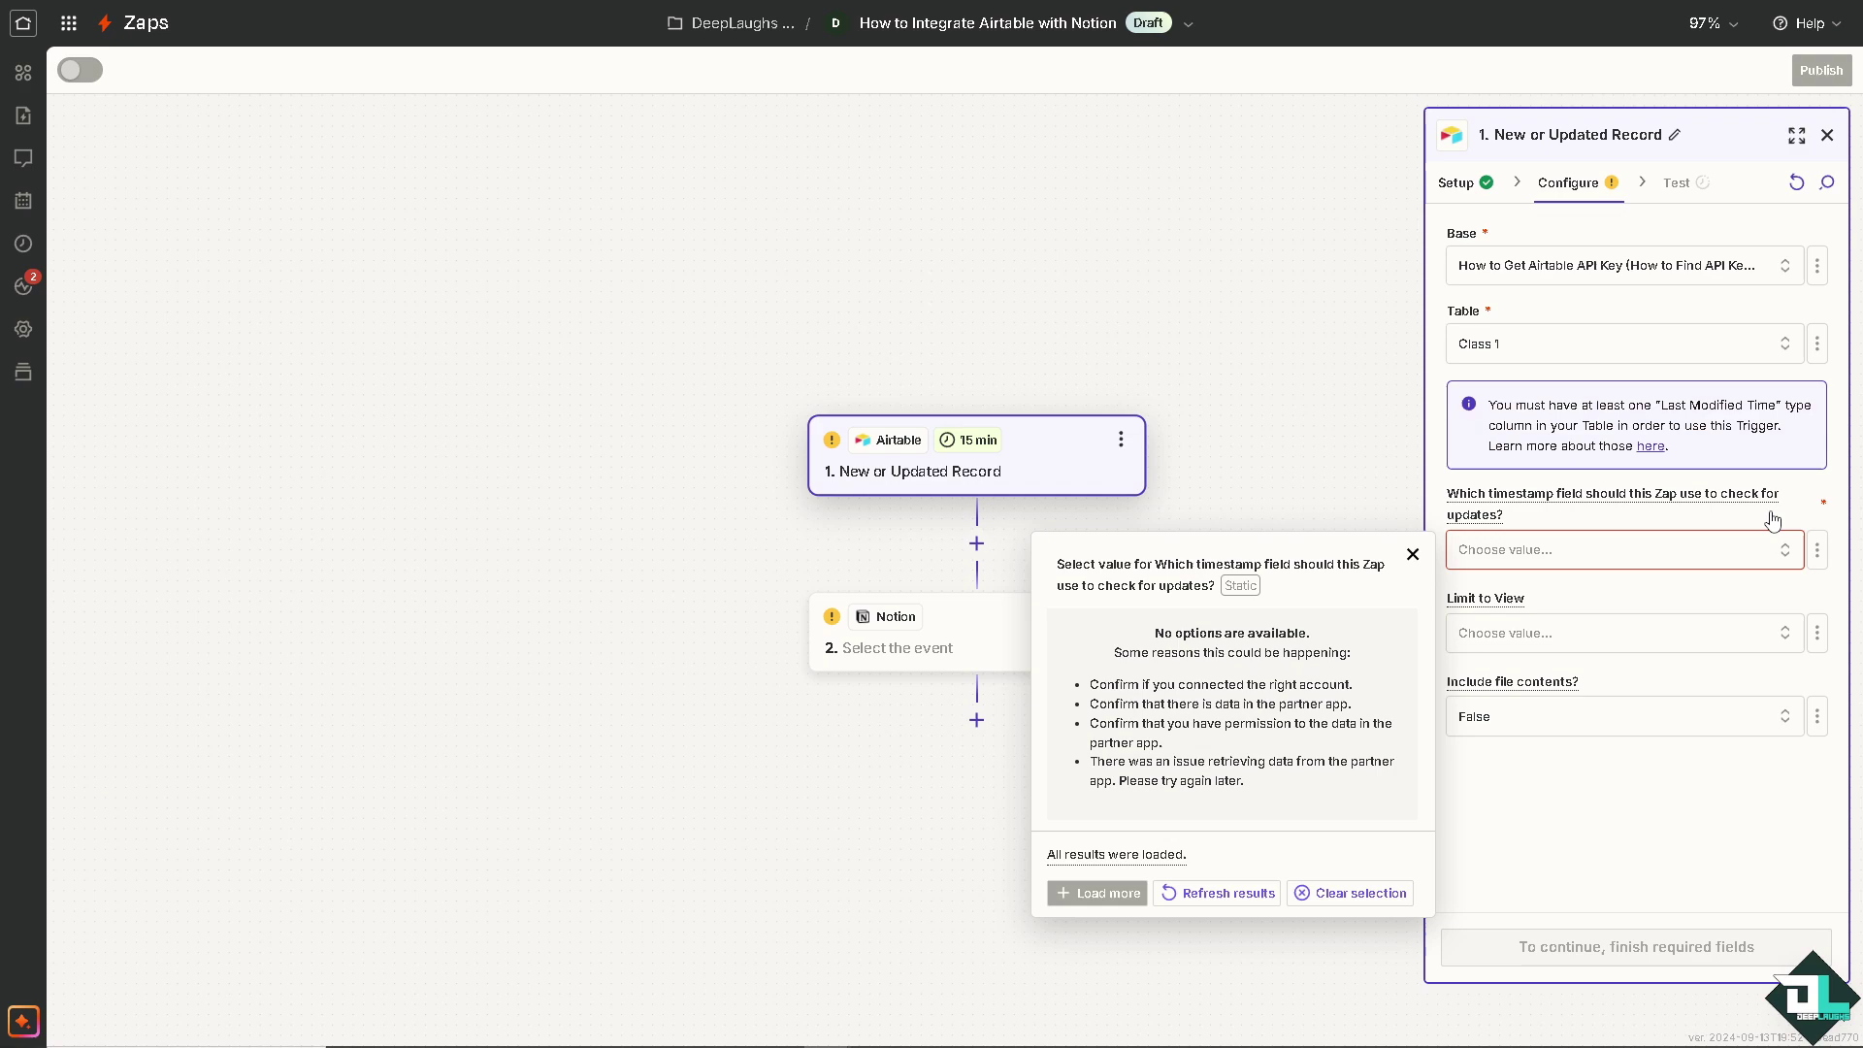
{"action": "left_click", "coordinate": [1816, 550]}
{"action": "left_click", "coordinate": [1685, 657]}
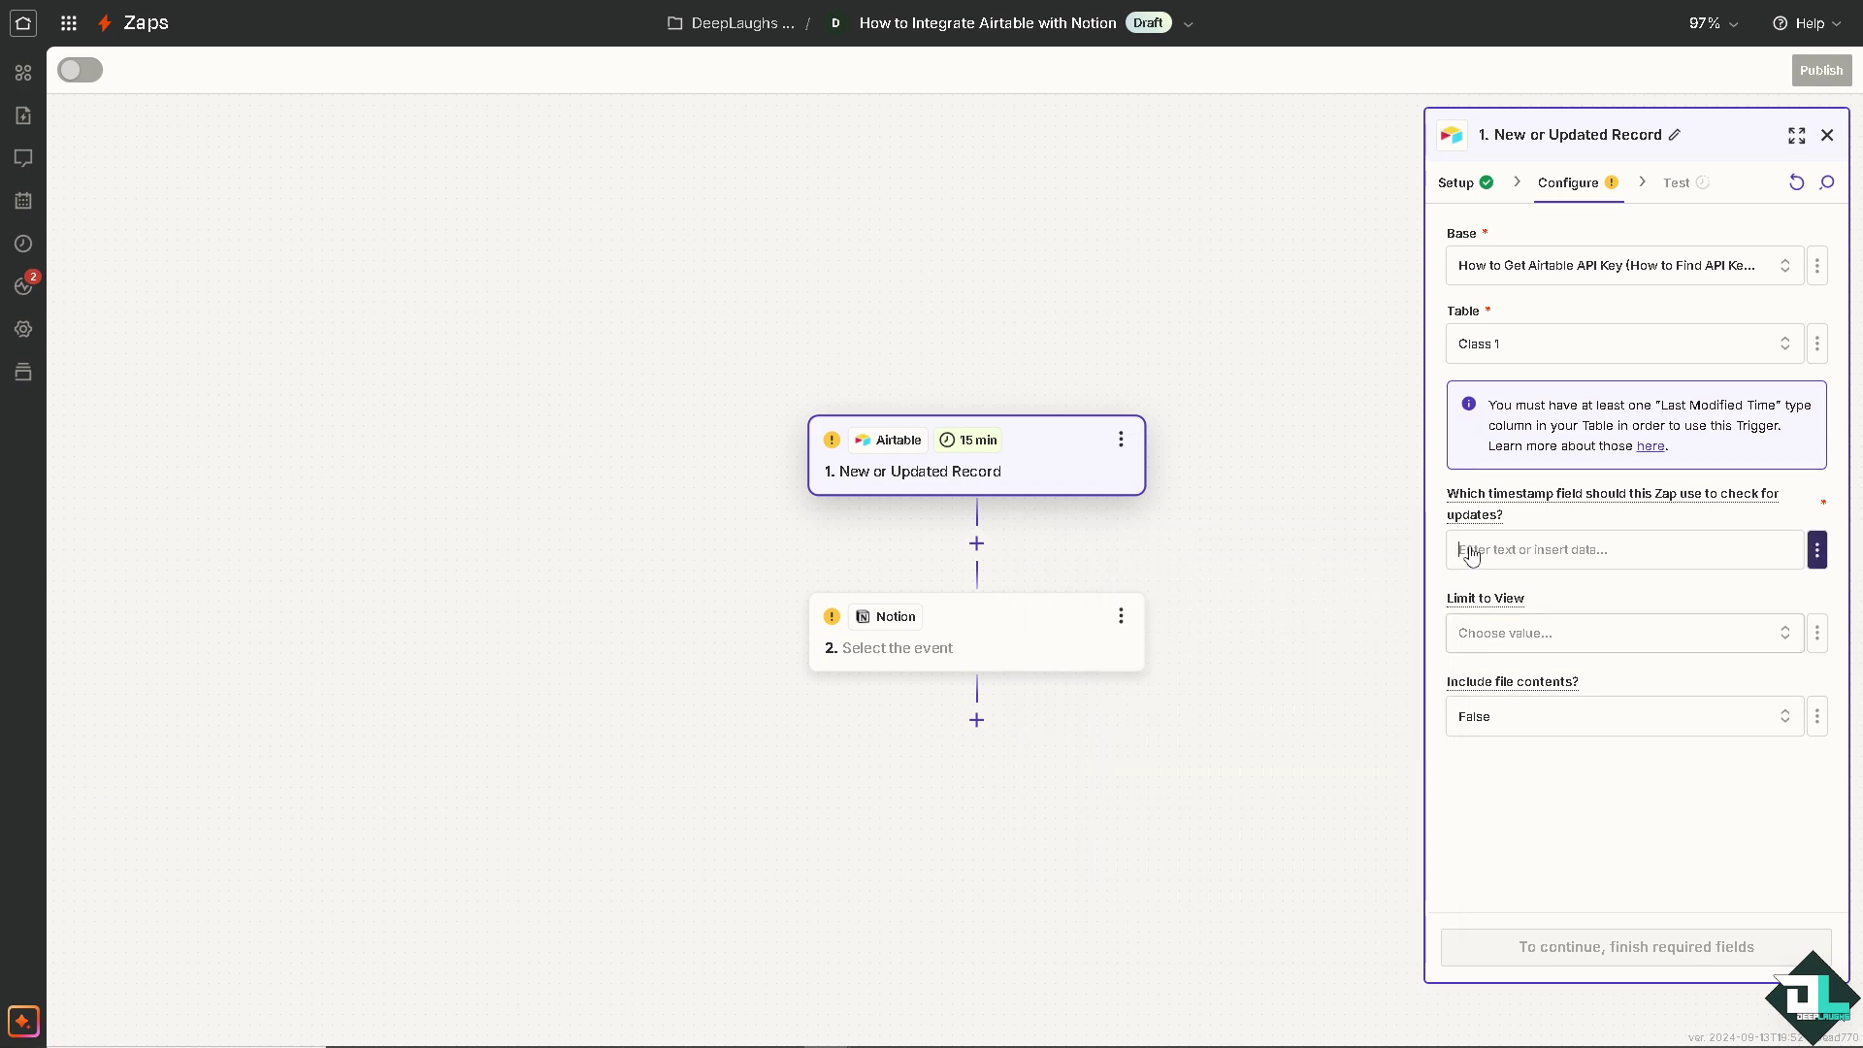
{"action": "type", "text": "How to Integrate Airtable with Notion"}
{"action": "left_click", "coordinate": [1538, 642]}
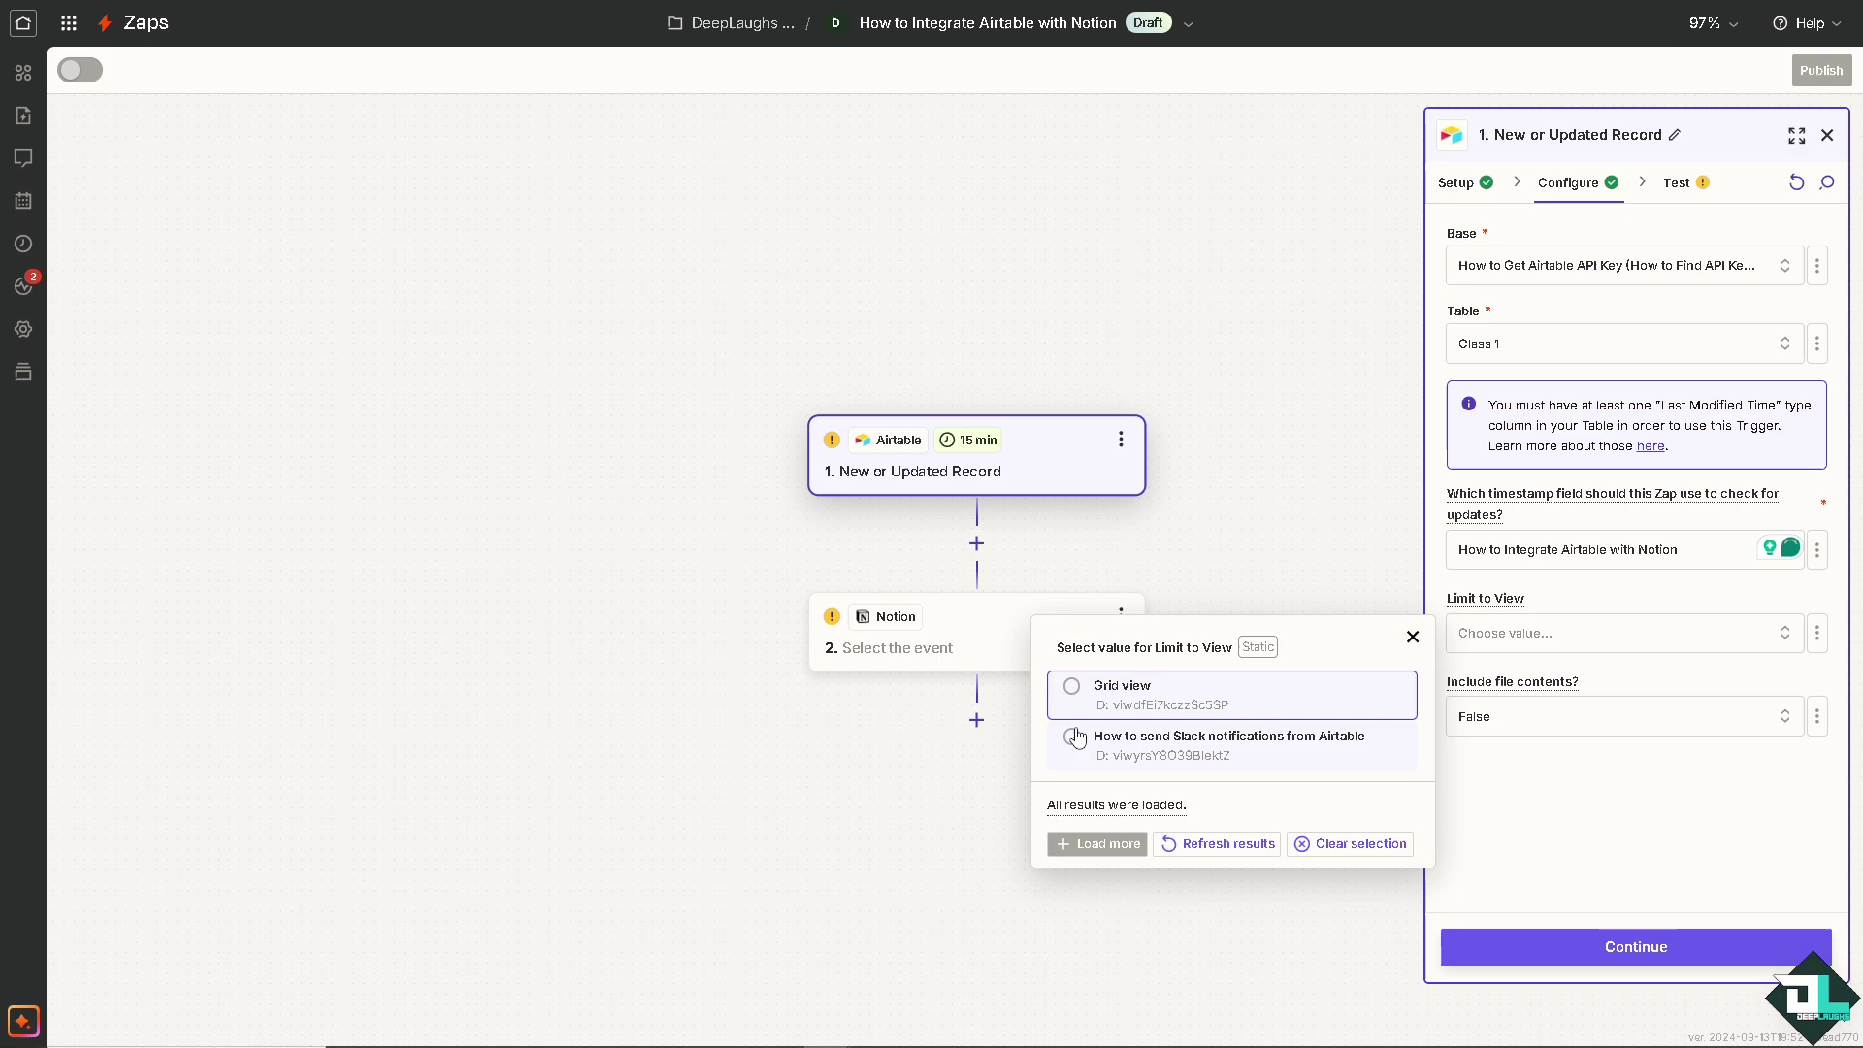
{"action": "left_click", "coordinate": [1094, 690]}
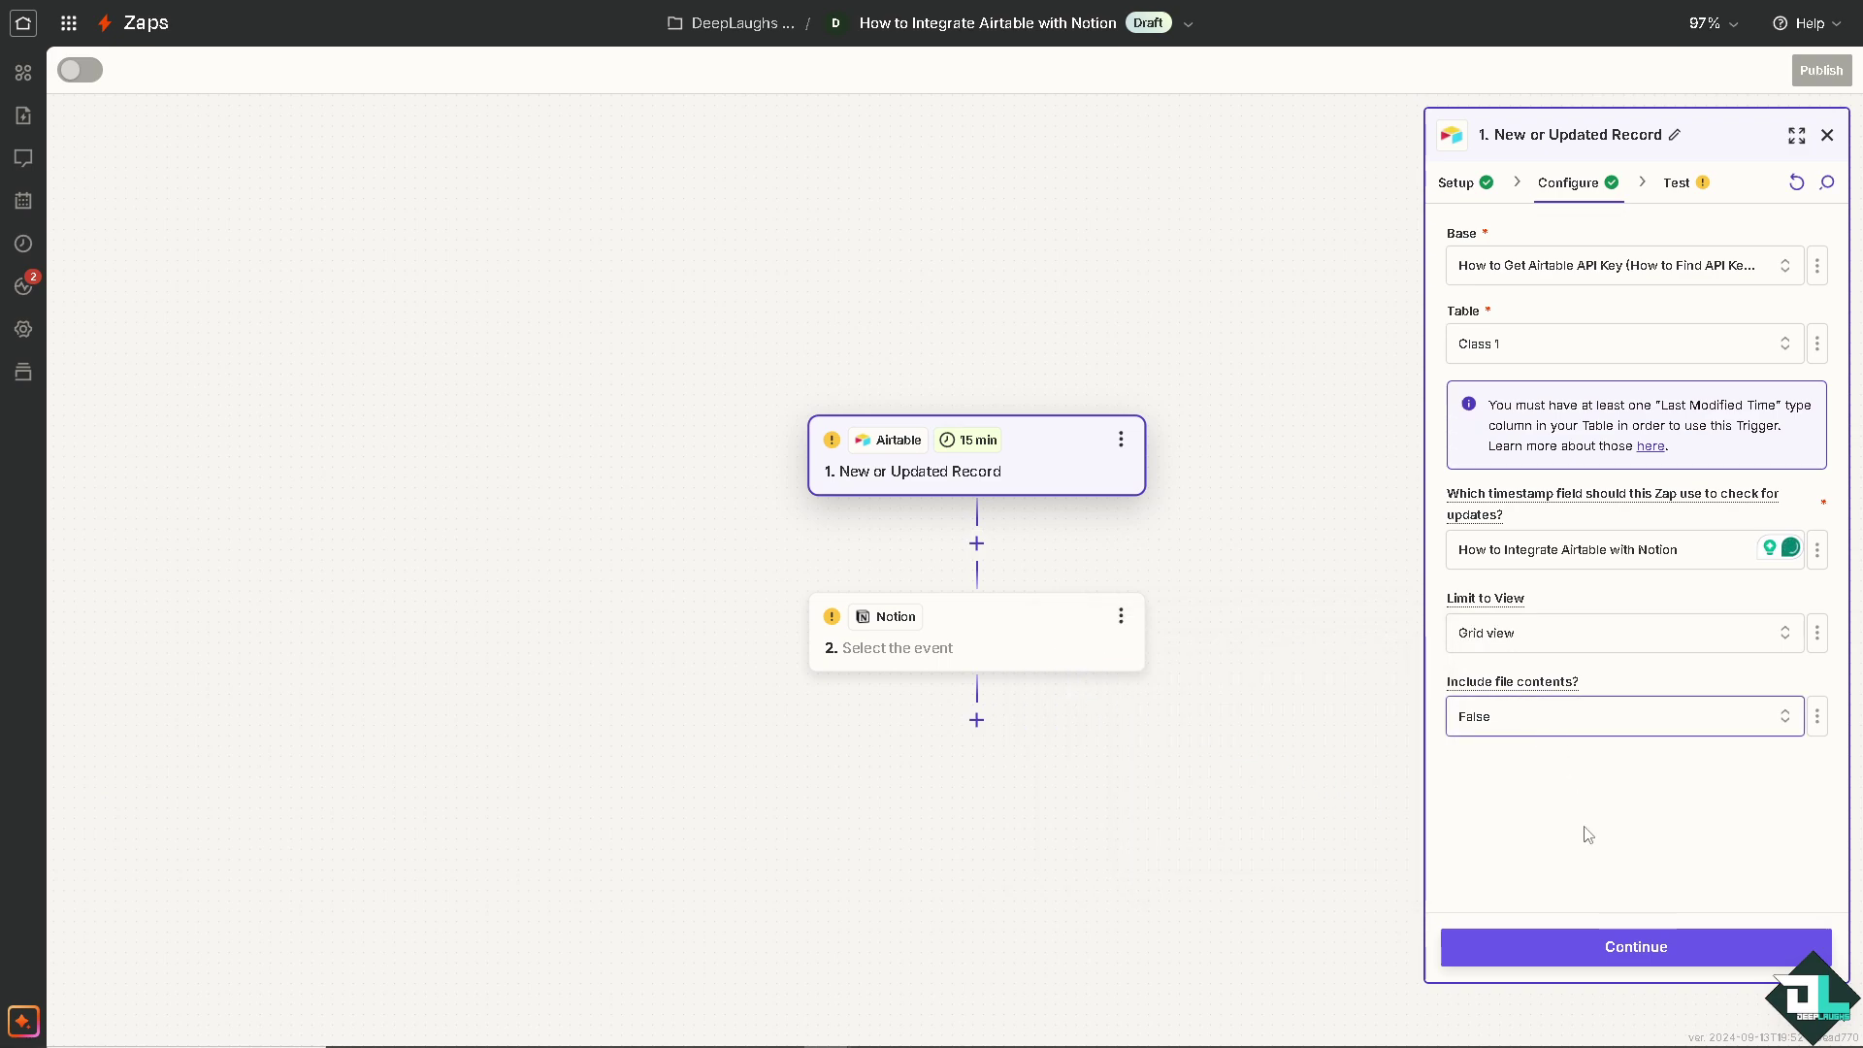
Run the Airtable trigger test, retrying it once.
{"action": "left_click", "coordinate": [1559, 948]}
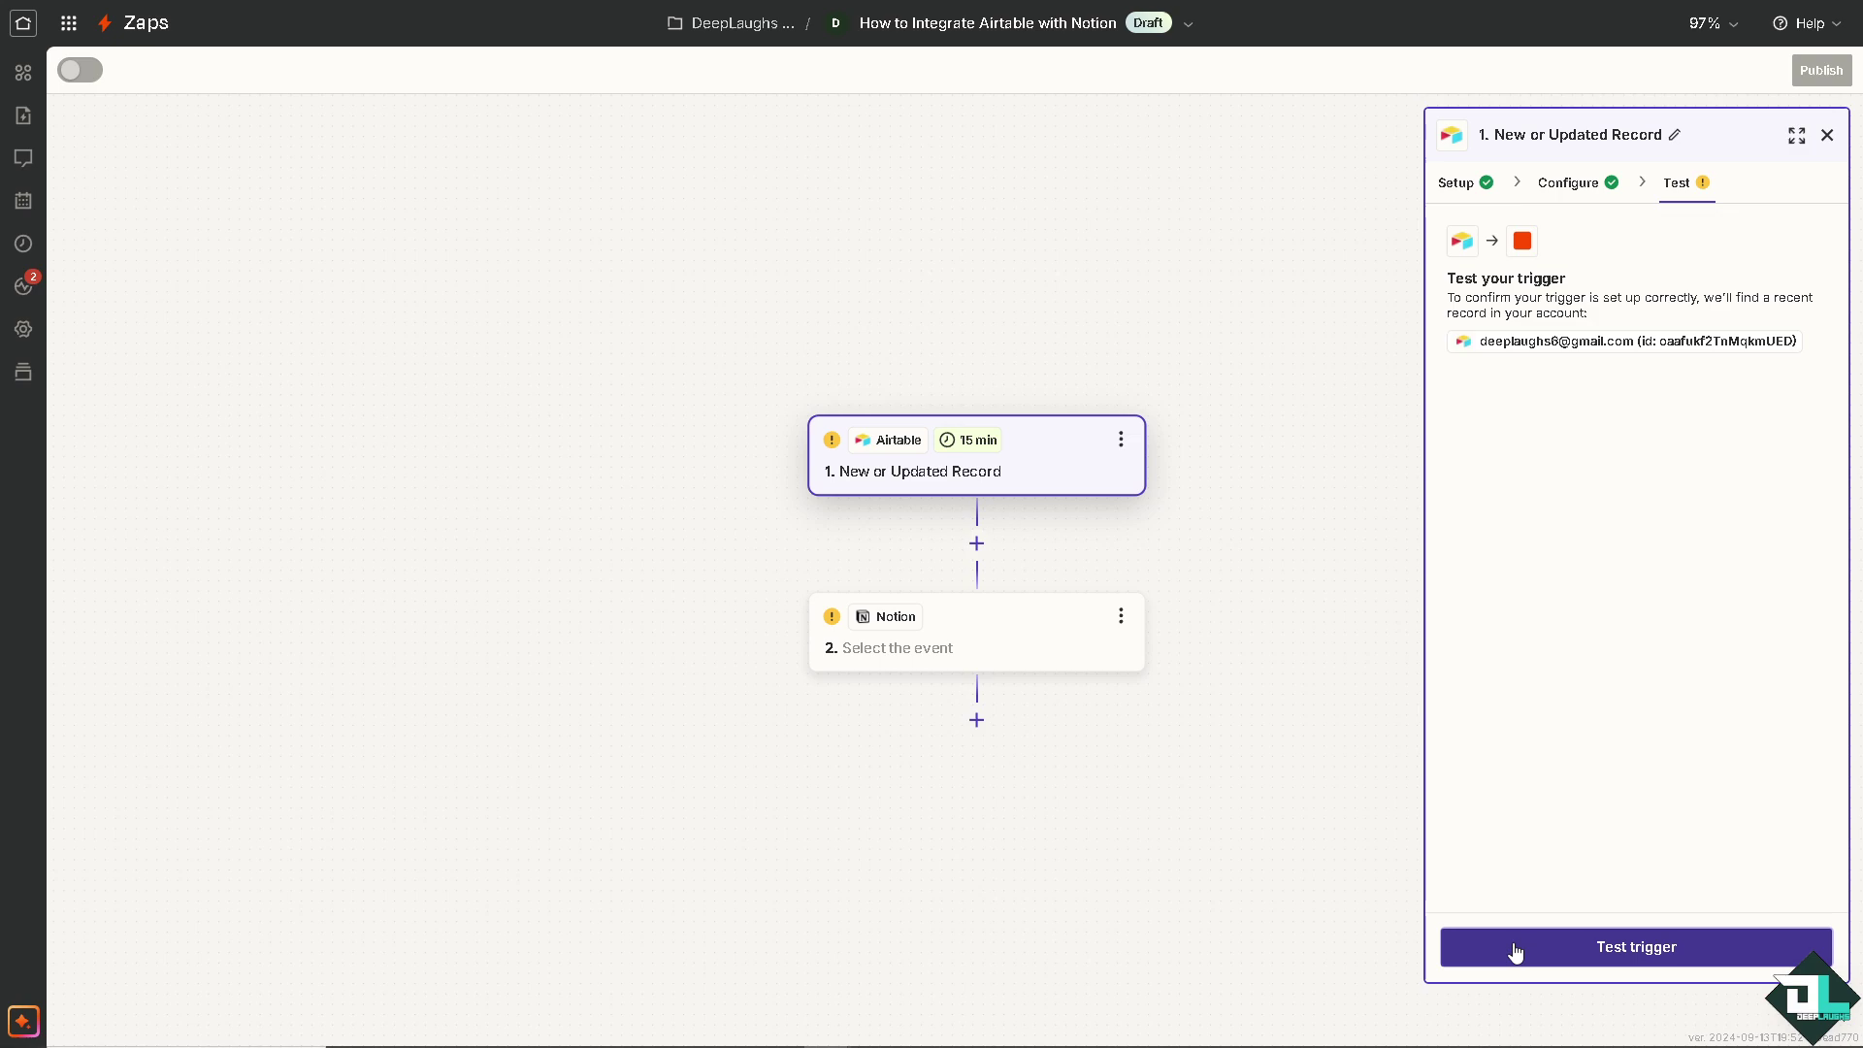
{"action": "left_click", "coordinate": [1515, 950]}
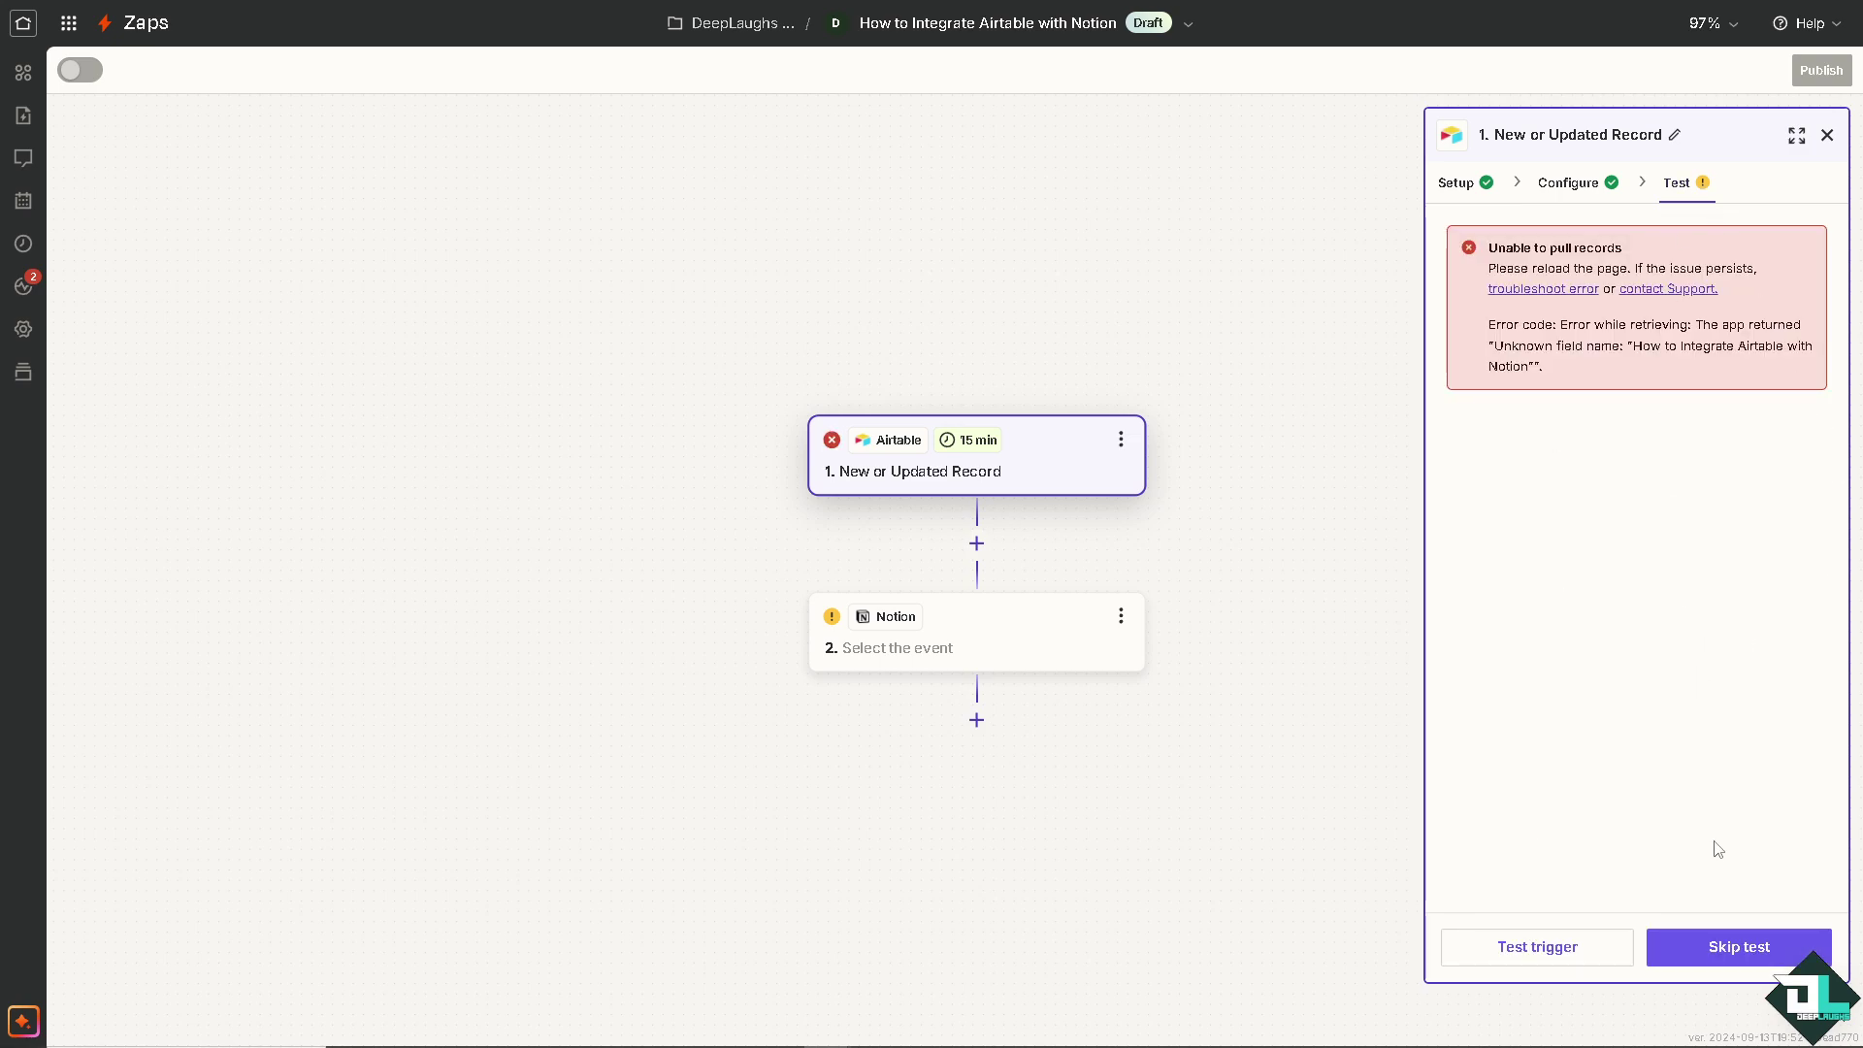
{"action": "left_click", "coordinate": [1738, 947]}
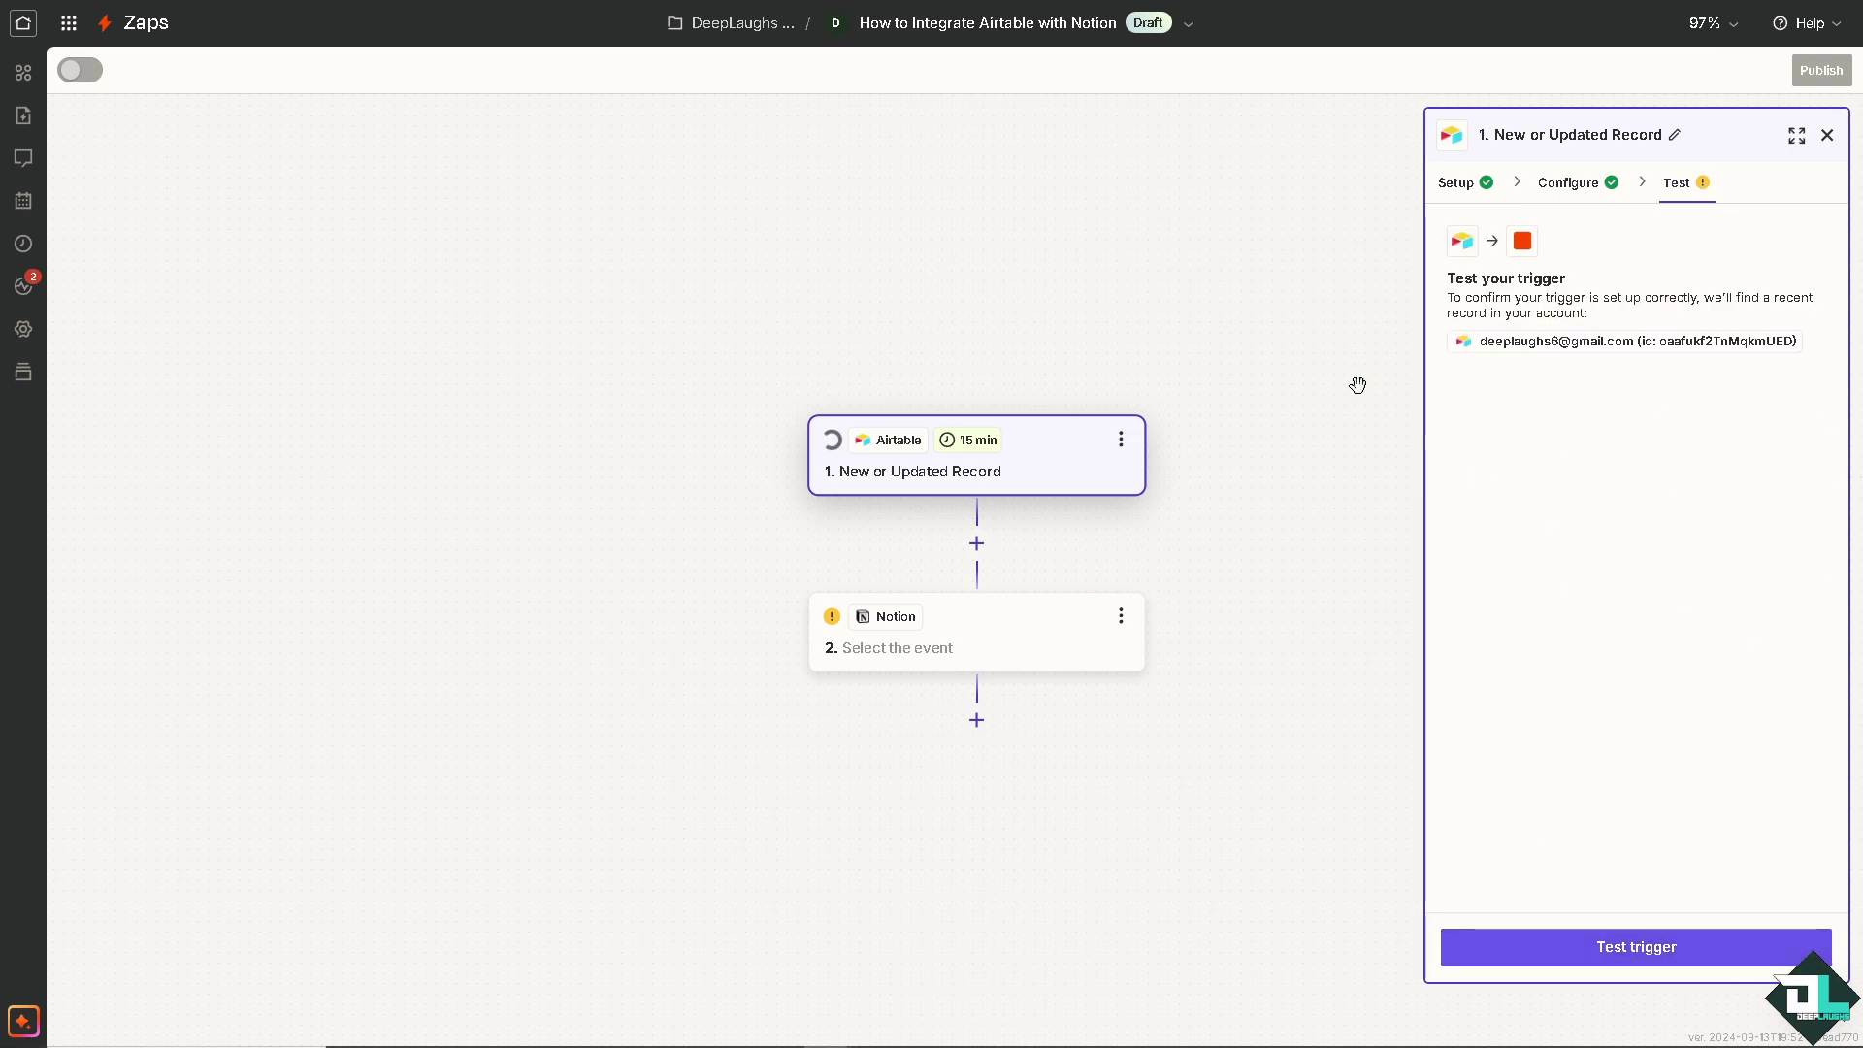
Set the Notion step's action event to Create Database Item.
{"action": "left_click", "coordinate": [1015, 631]}
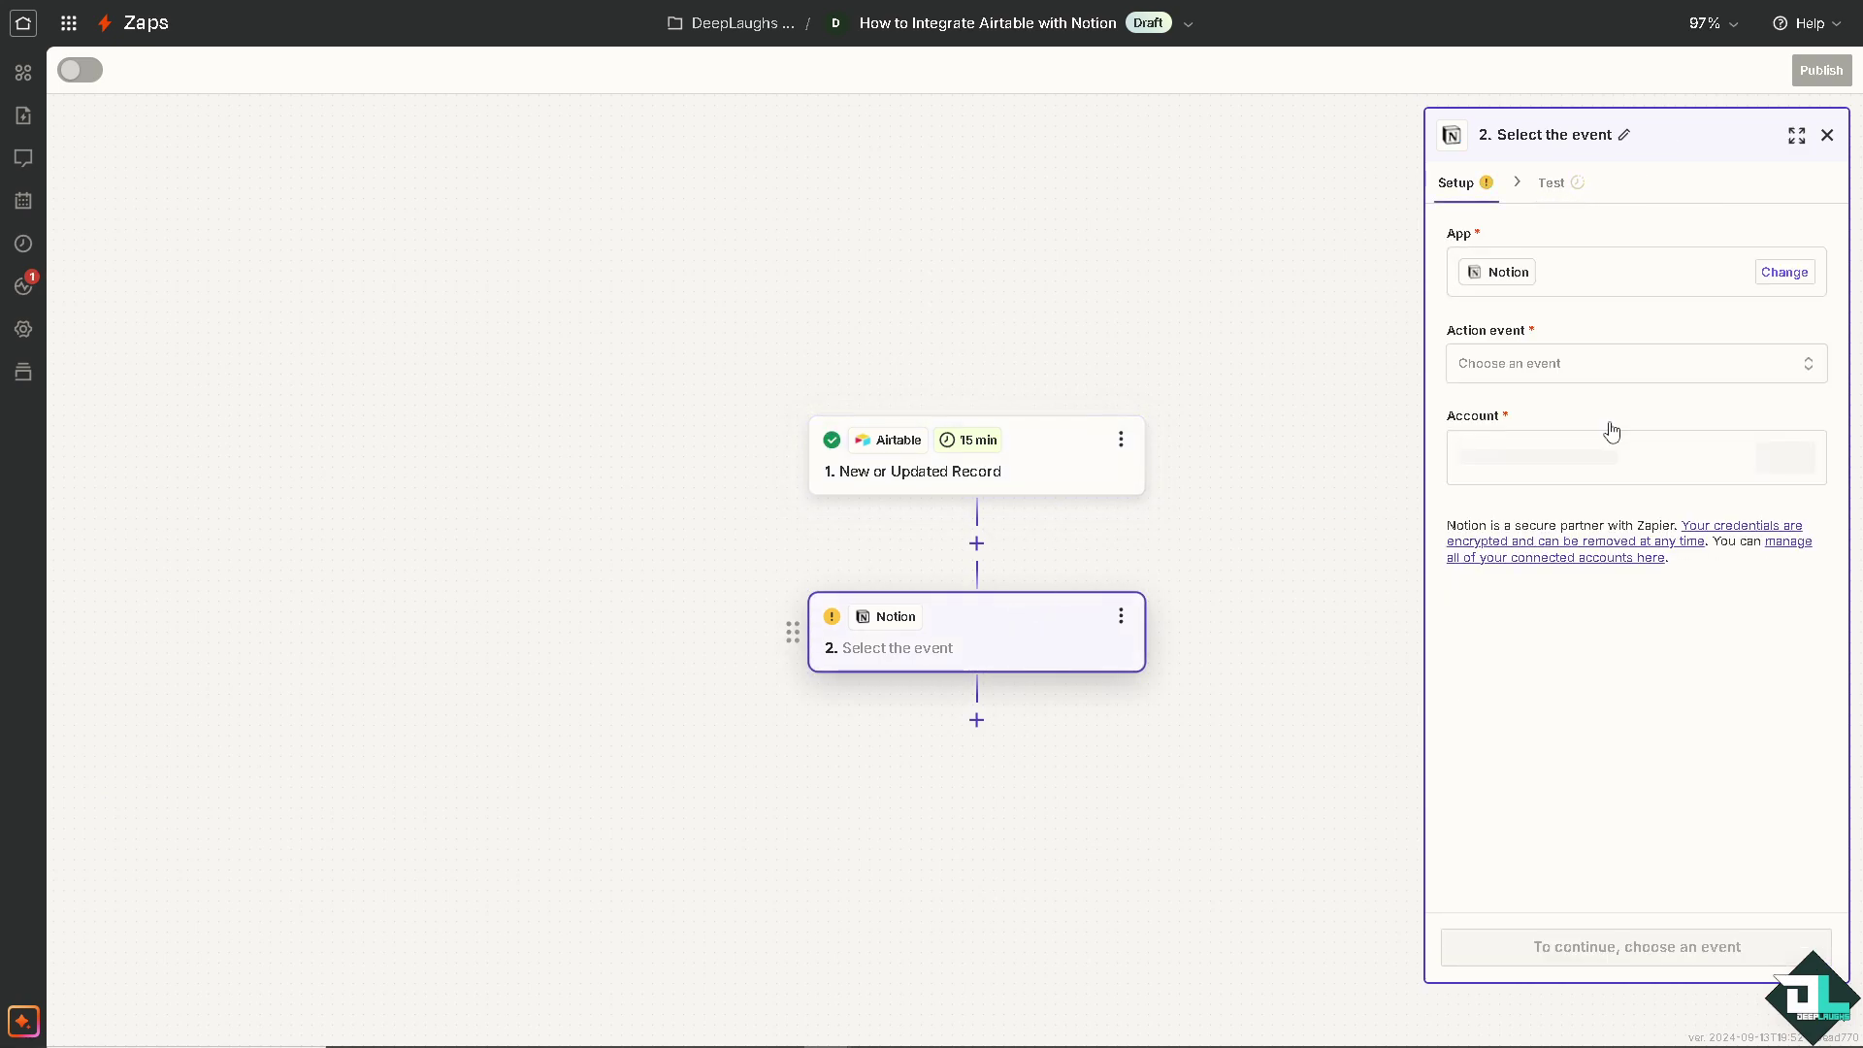
{"action": "left_click", "coordinate": [1582, 369]}
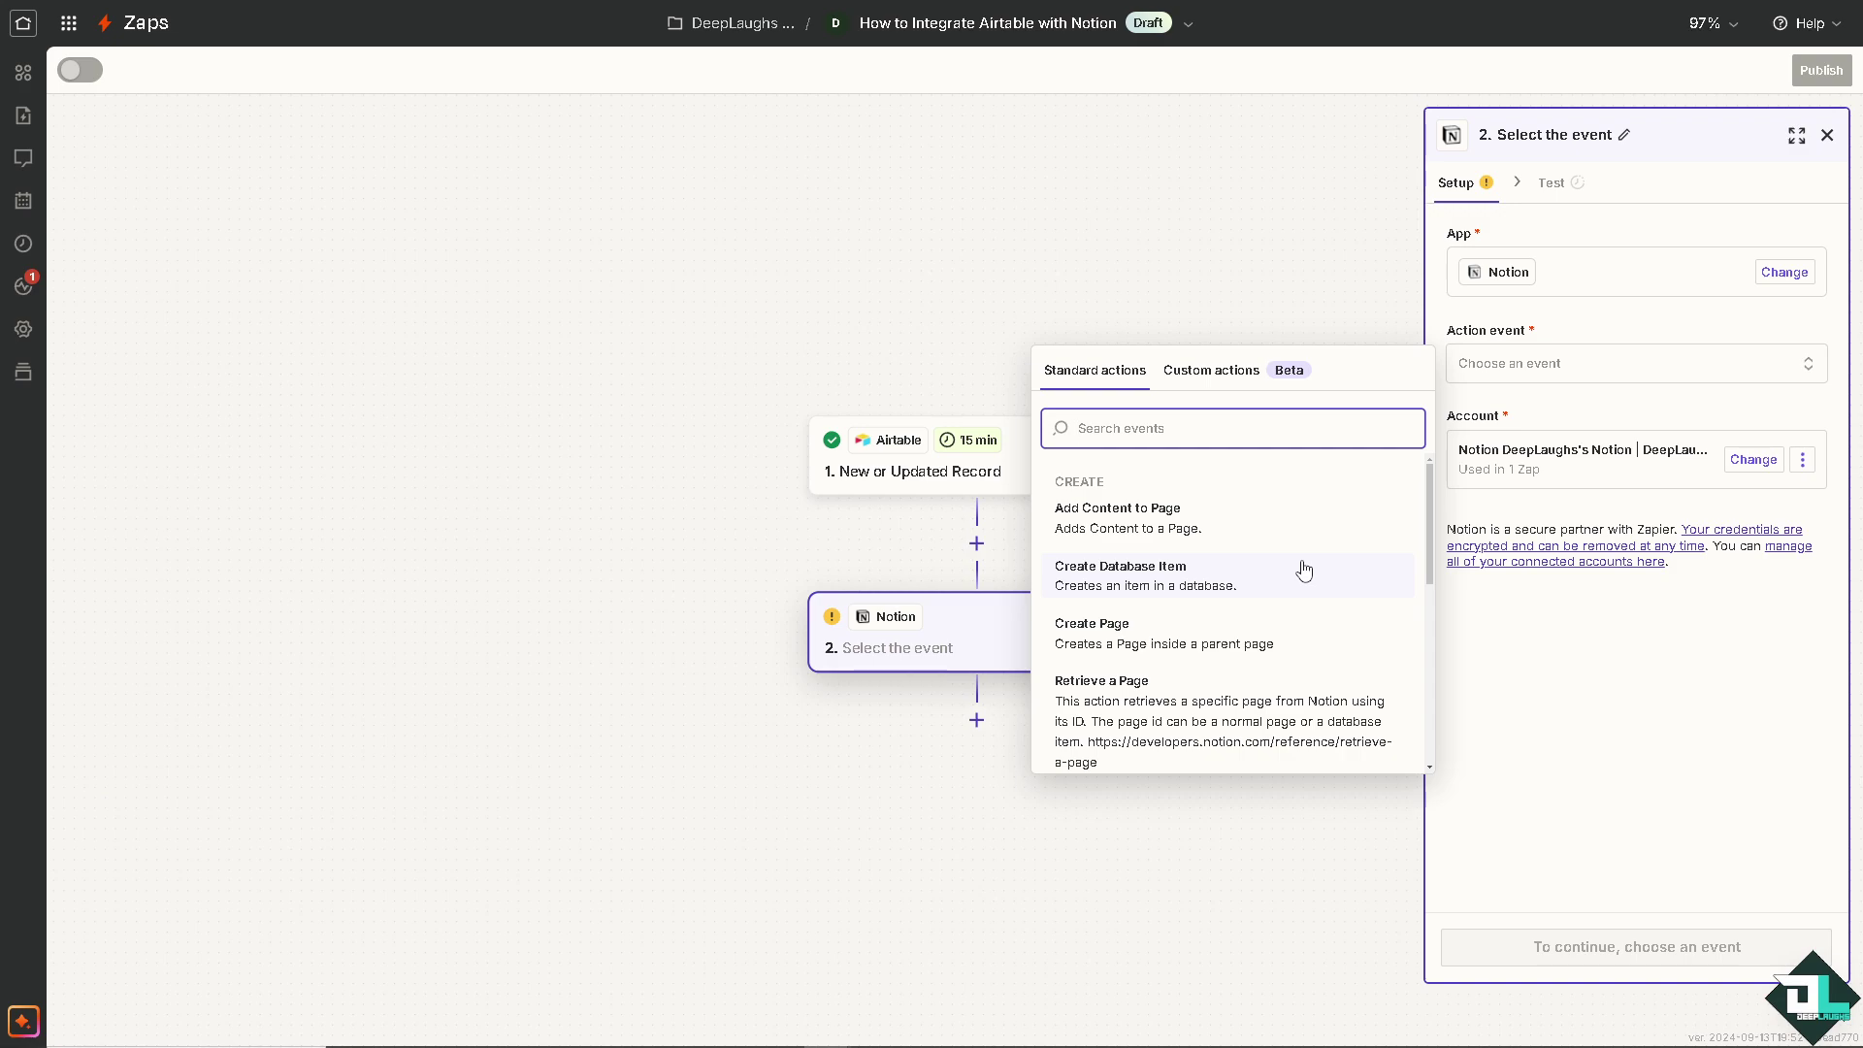
{"action": "left_click", "coordinate": [1184, 582]}
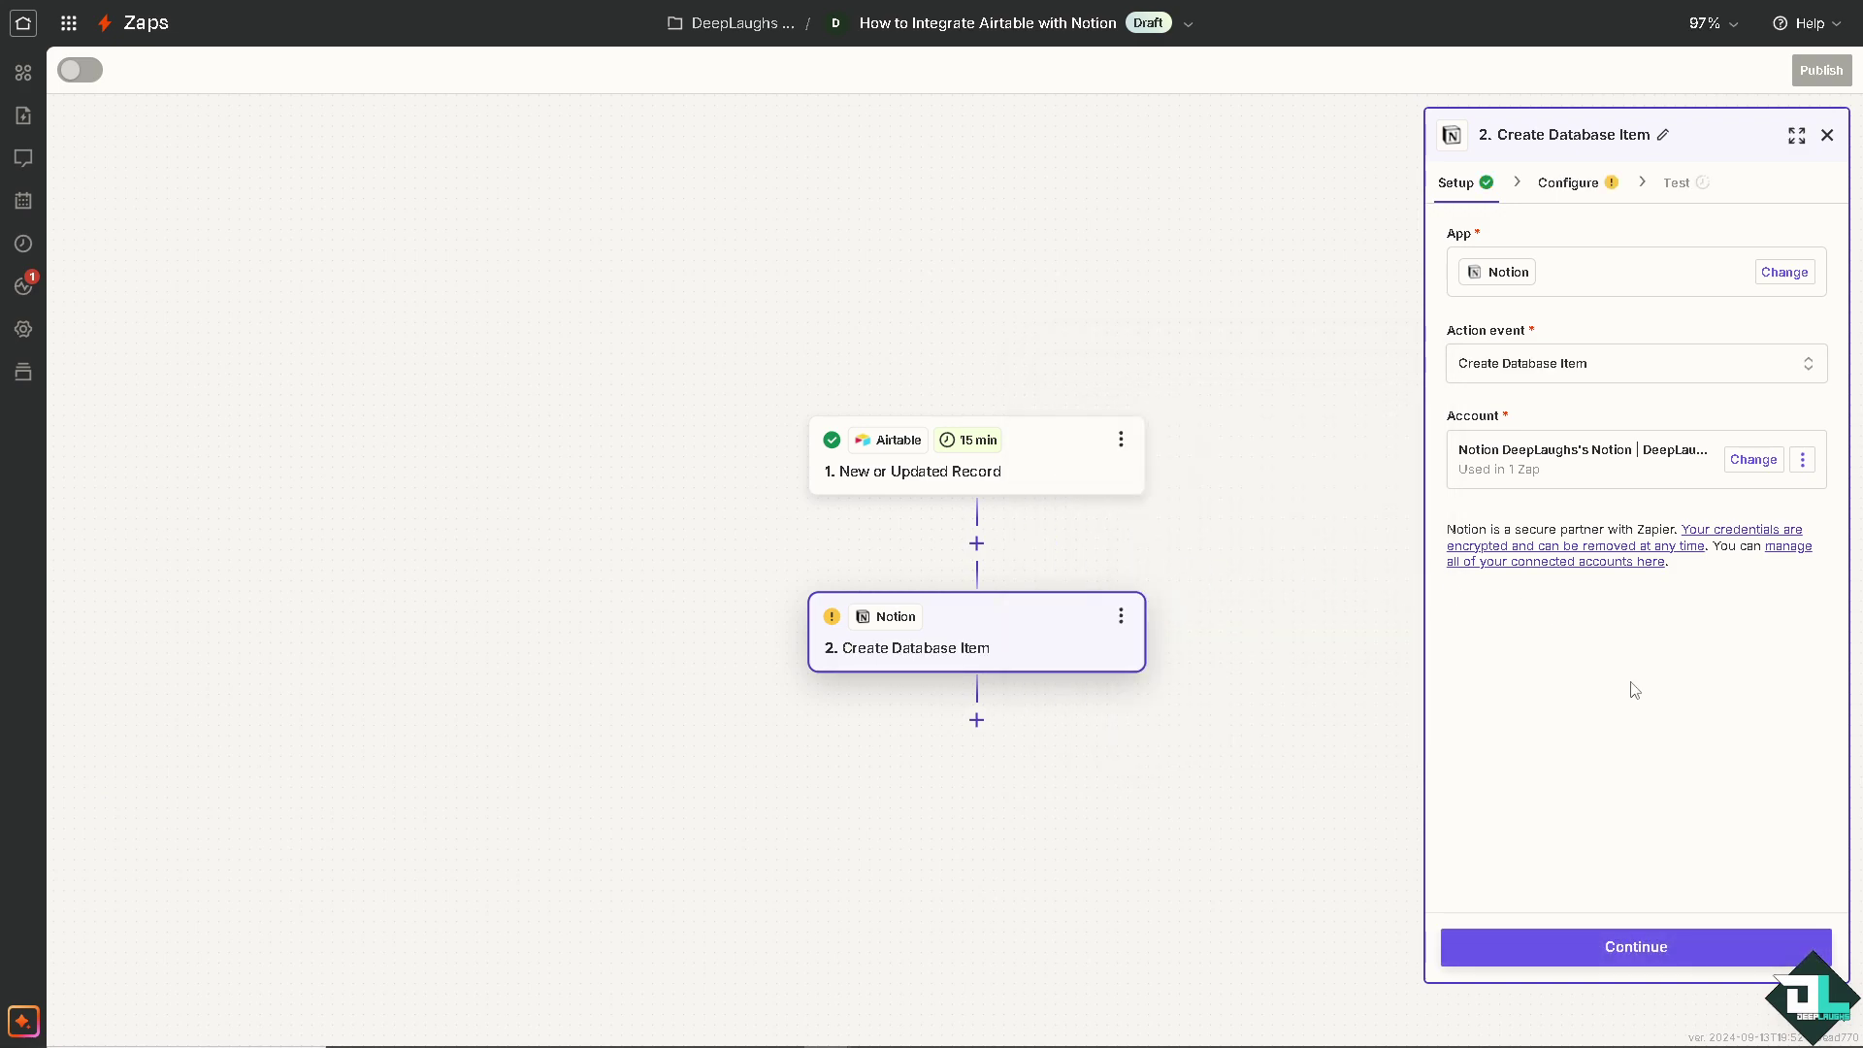
Choose the Notion database, switching from Income (Monthly) to Expenses (Monthly).
{"action": "left_click", "coordinate": [1609, 946]}
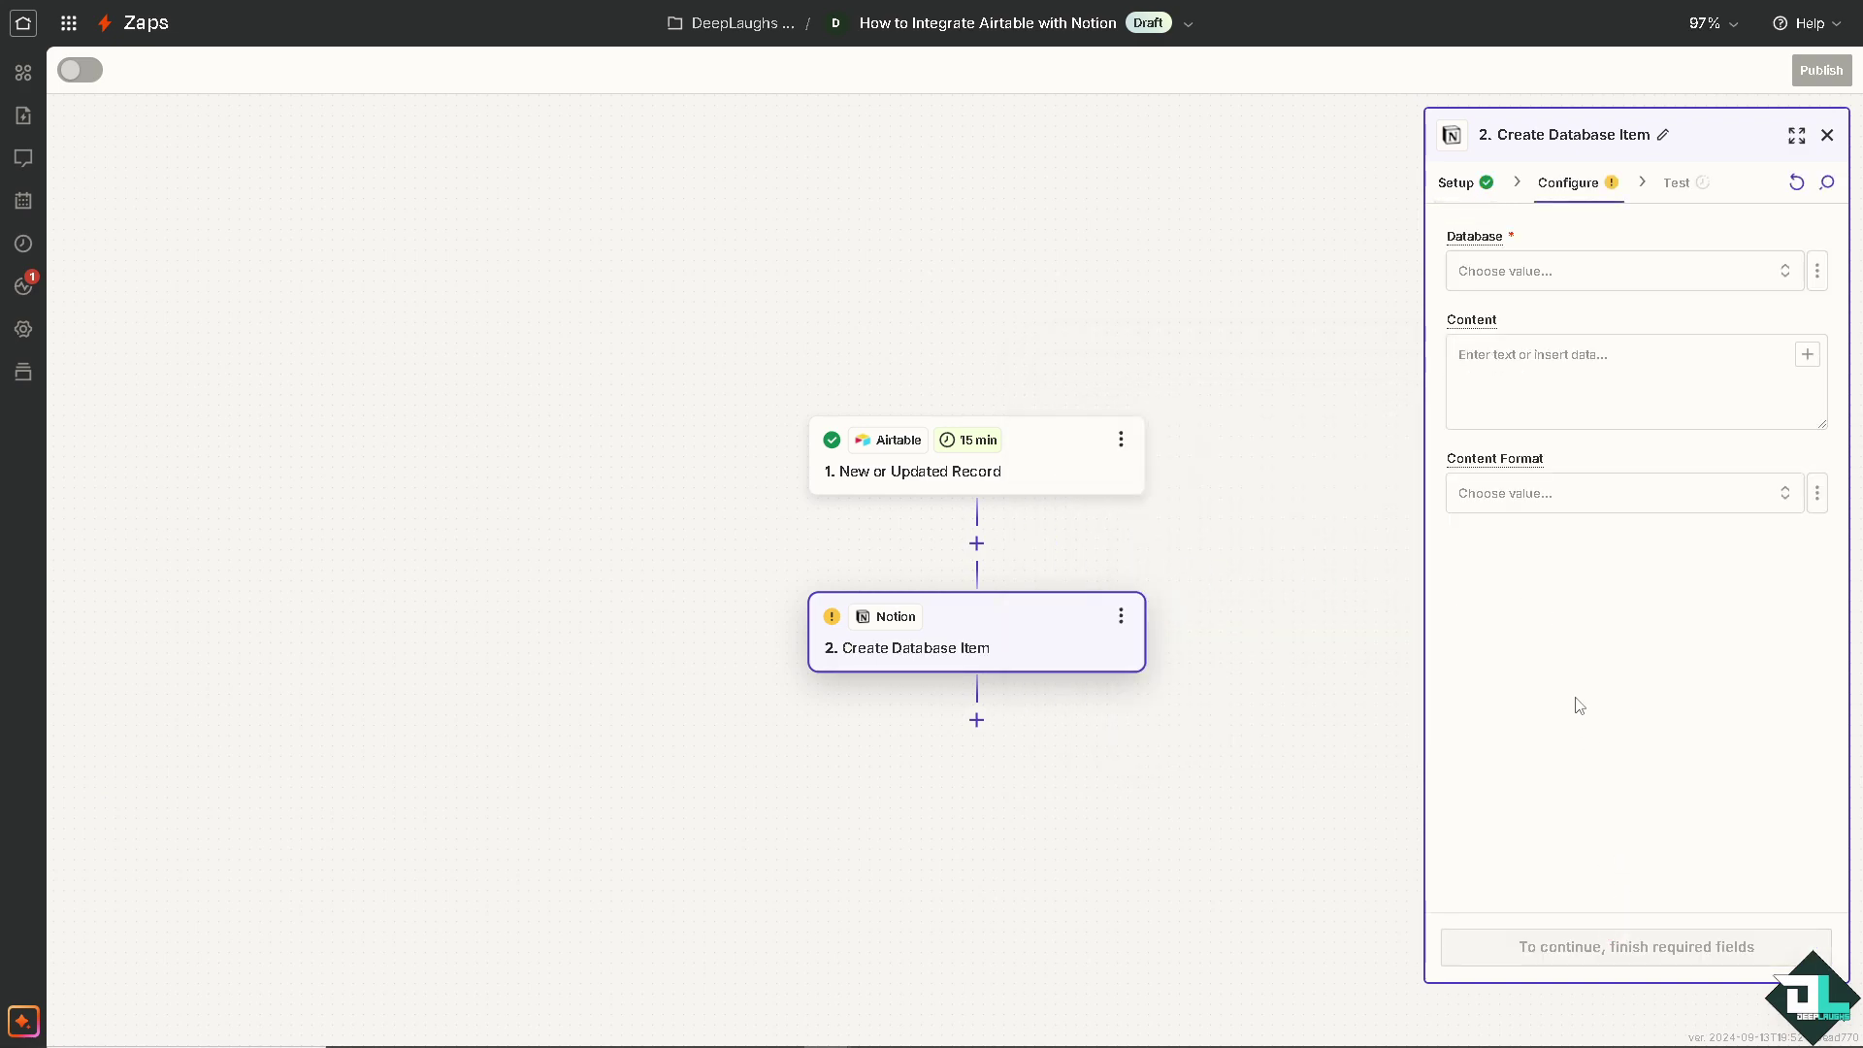
{"action": "left_click", "coordinate": [1566, 281]}
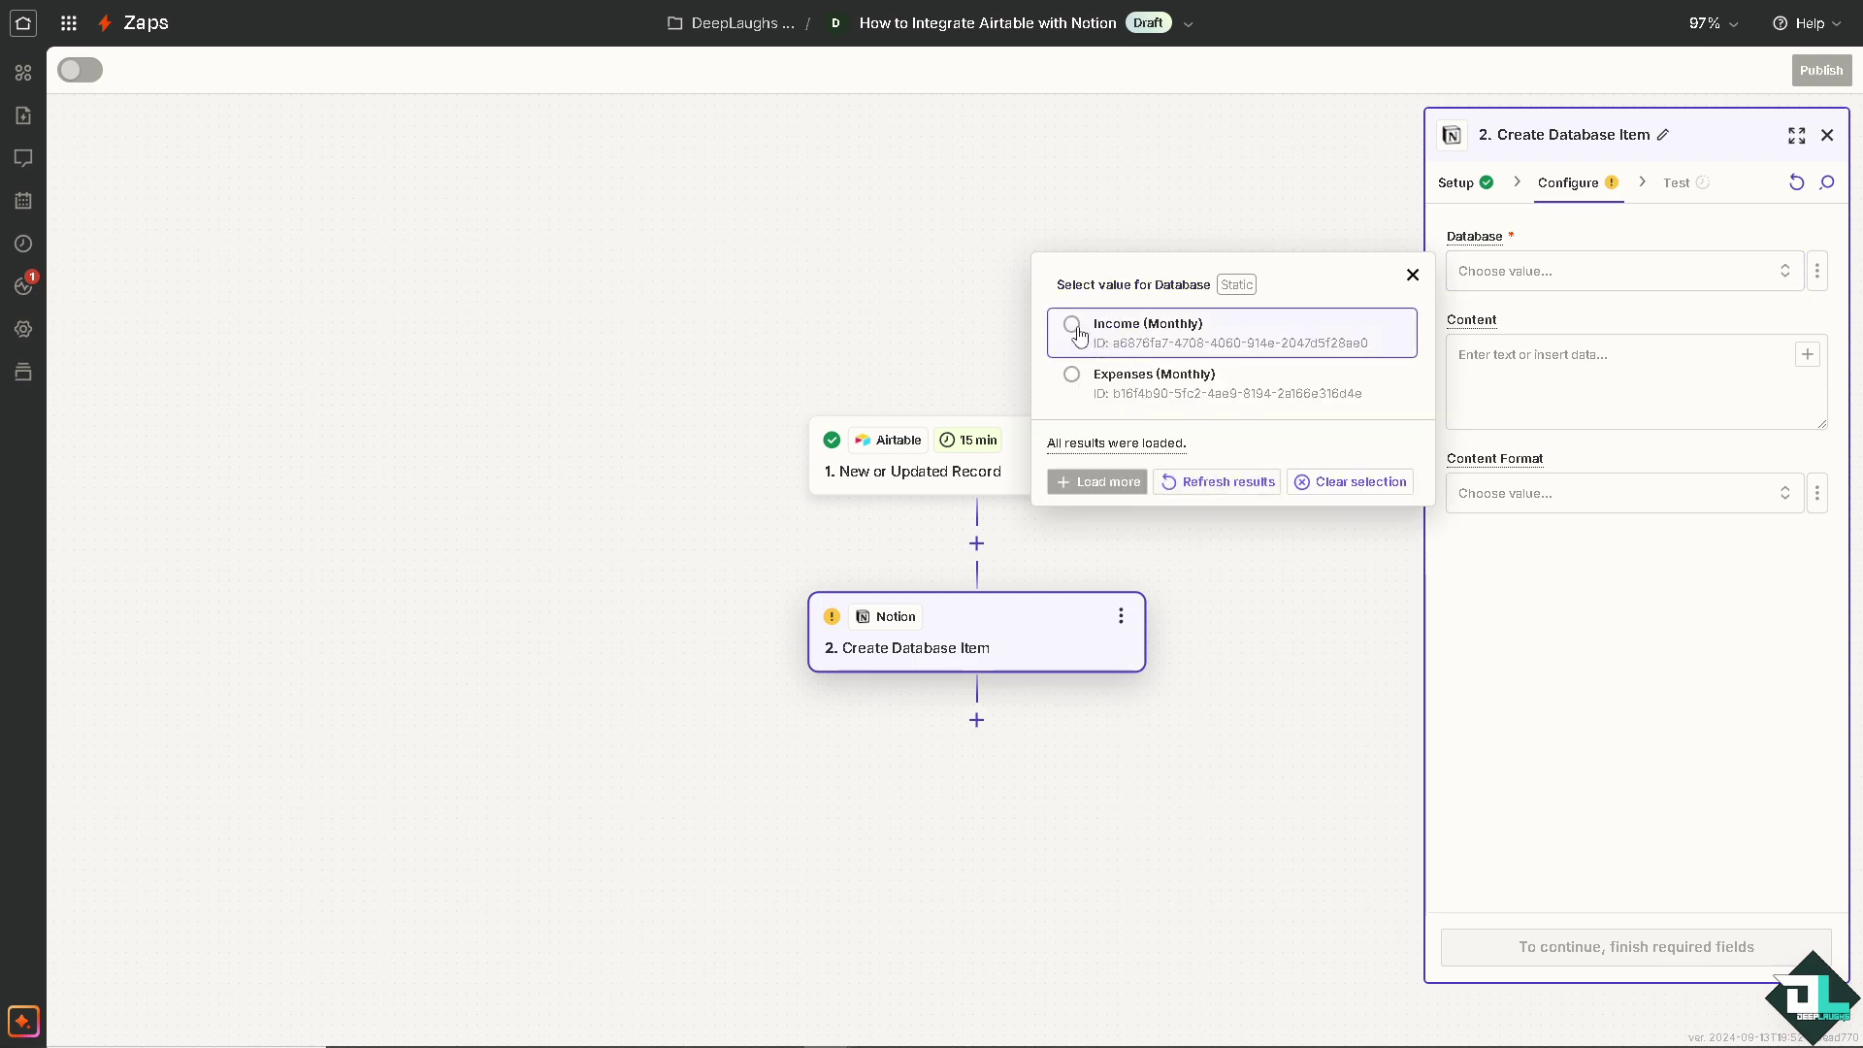
{"action": "left_click", "coordinate": [1080, 335]}
{"action": "left_click", "coordinate": [1569, 361]}
{"action": "type", "text": "How to Integrate Airtable with Notion"}
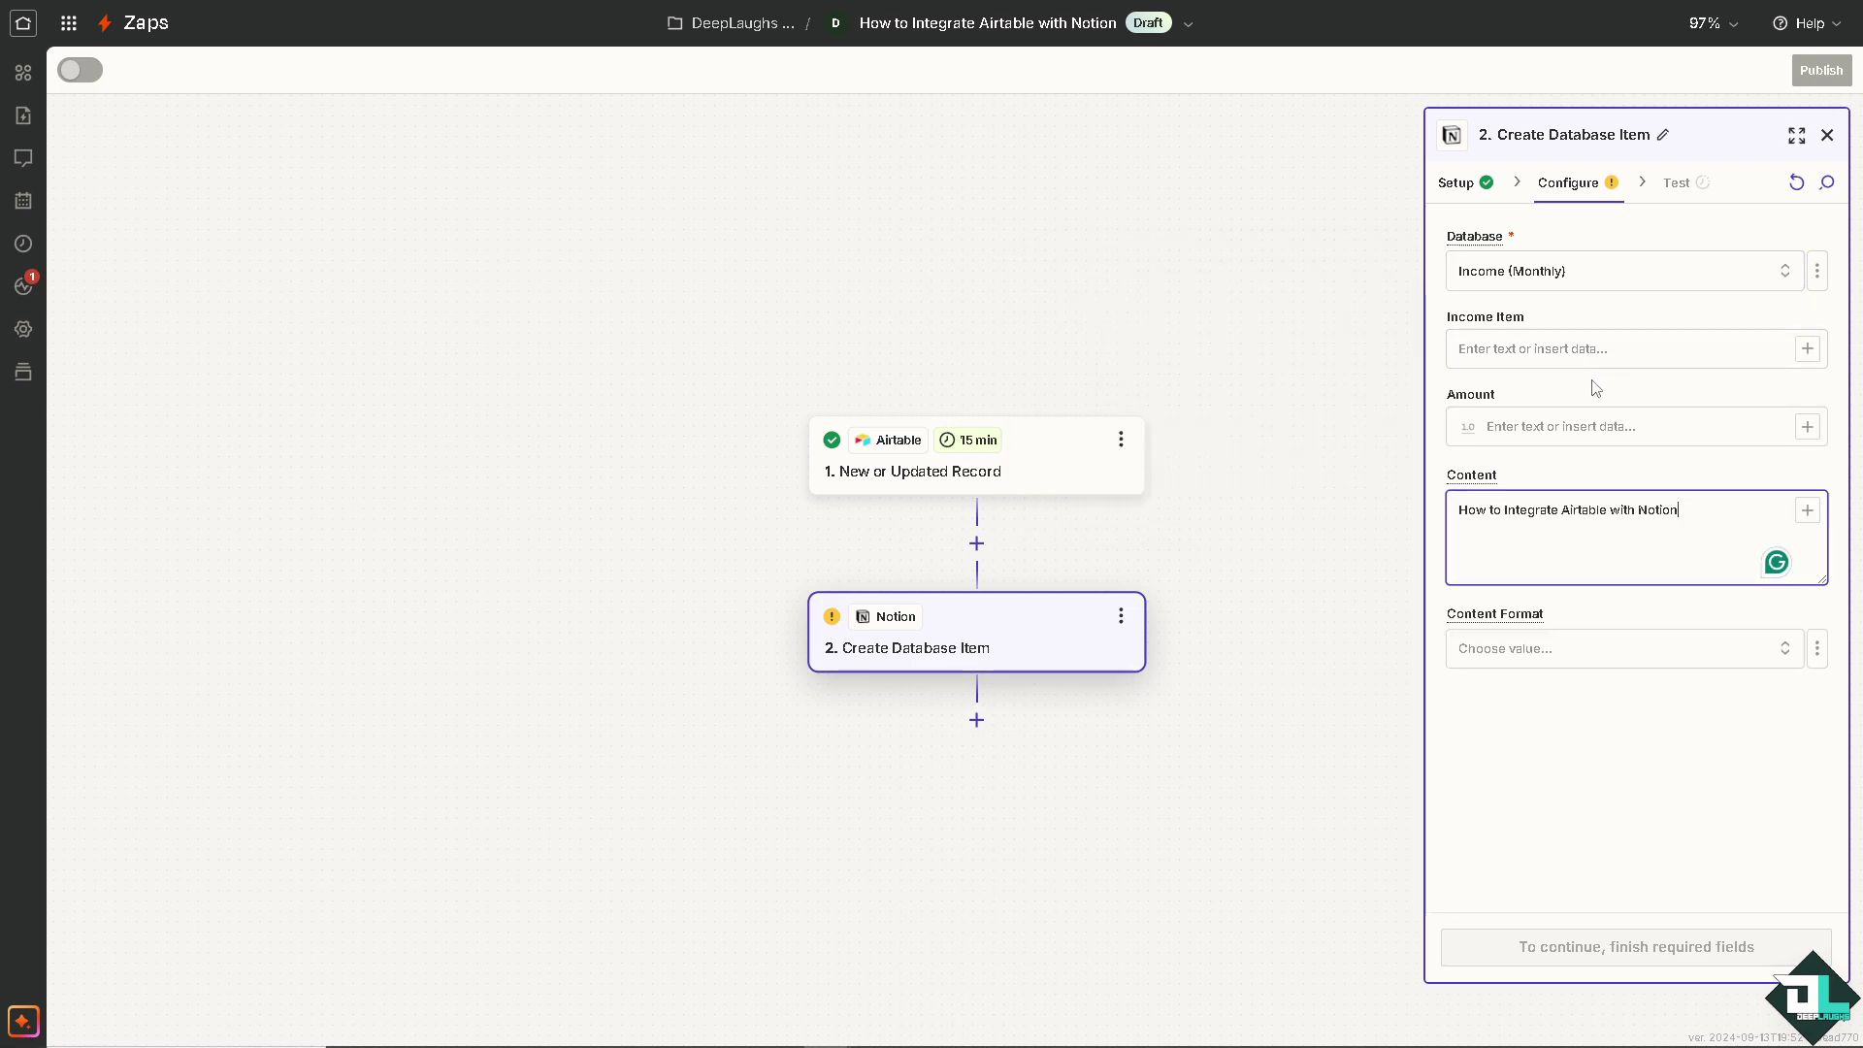
{"action": "left_click", "coordinate": [1600, 273]}
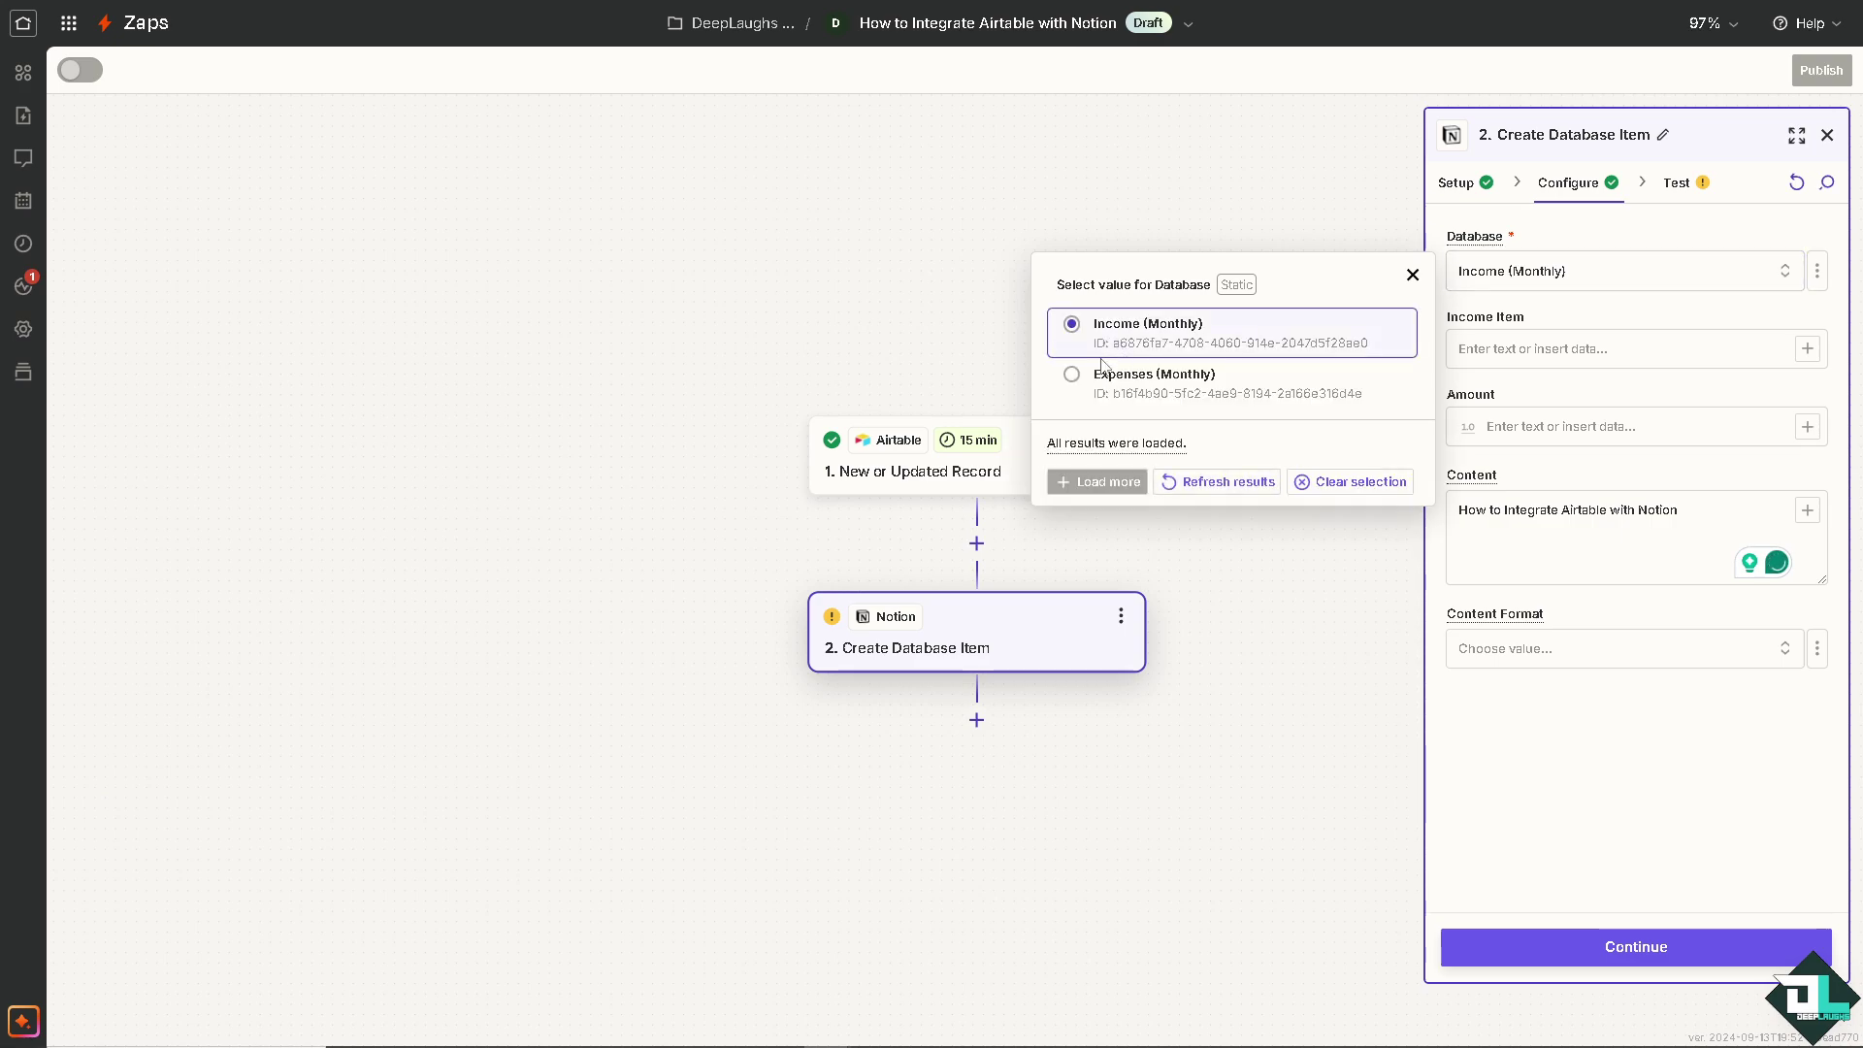
{"action": "left_click", "coordinate": [1096, 375]}
Map Airtable Name into Expense Item, set Amount 2000 and Plain Text content format.
{"action": "left_click", "coordinate": [1516, 353]}
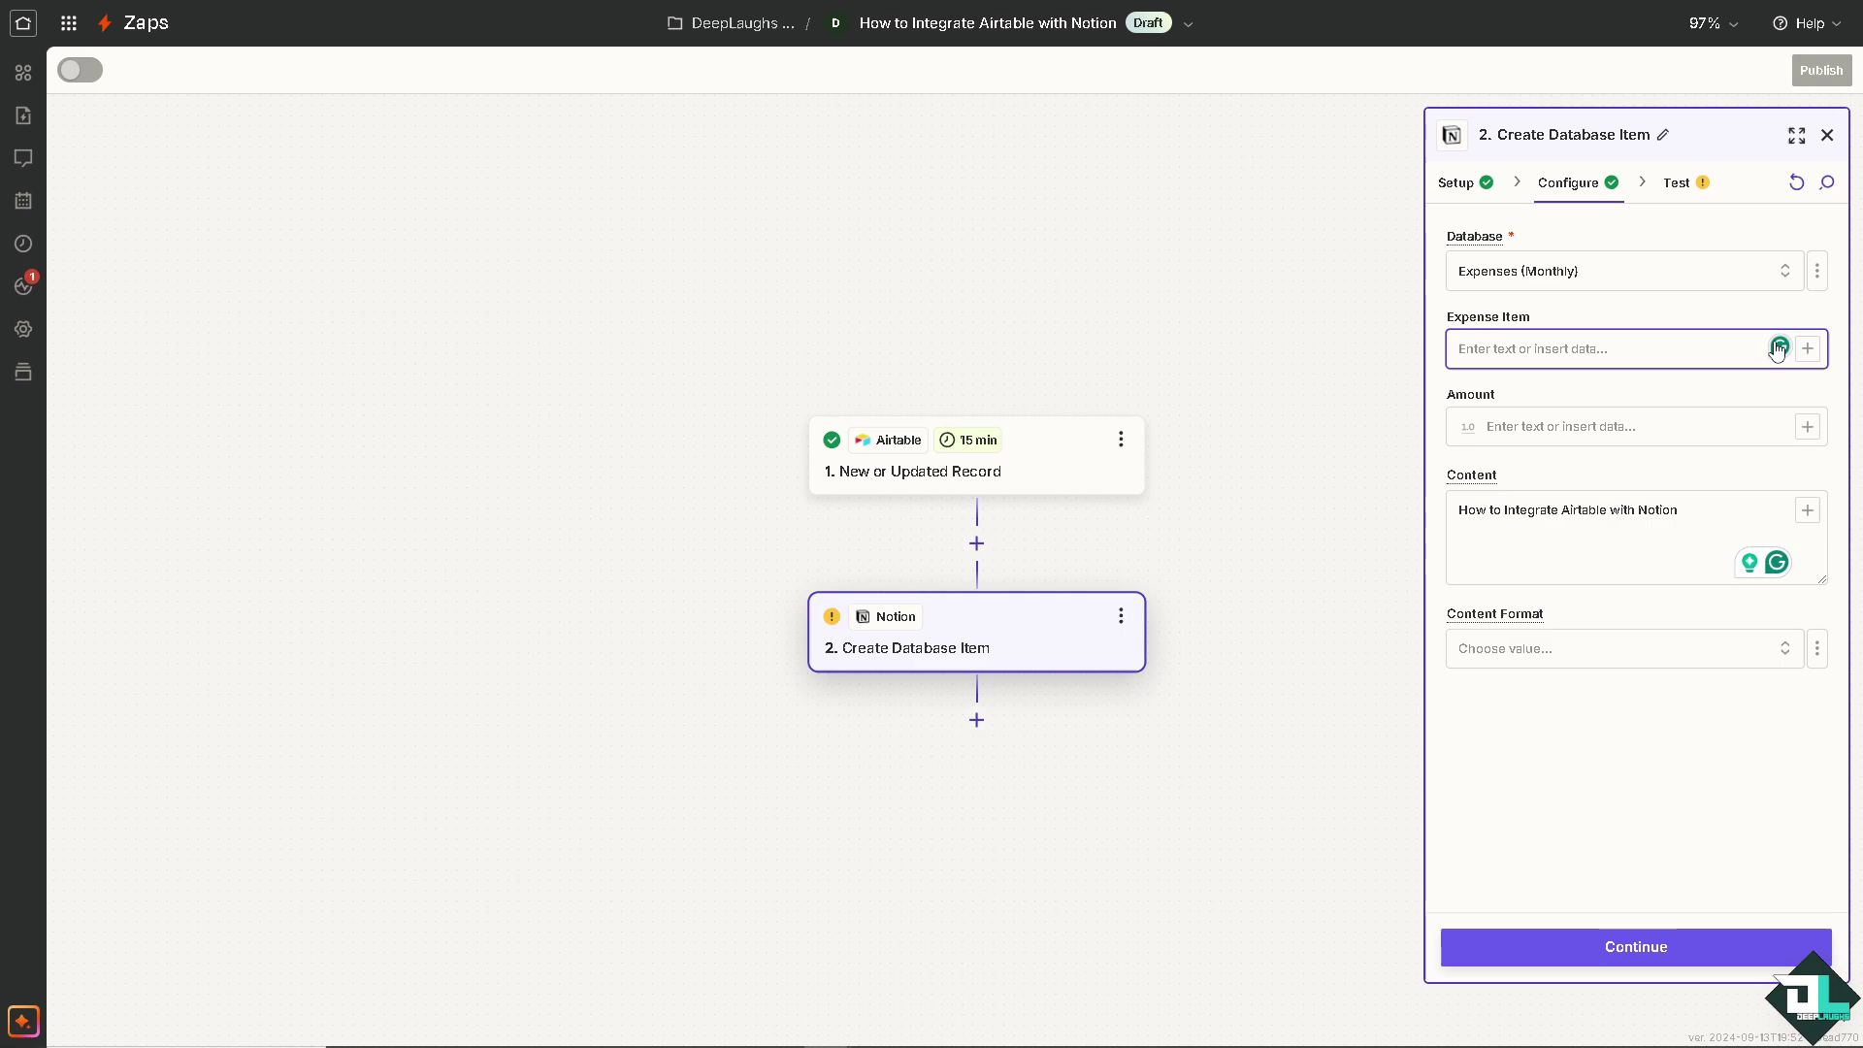
{"action": "left_click", "coordinate": [1806, 348]}
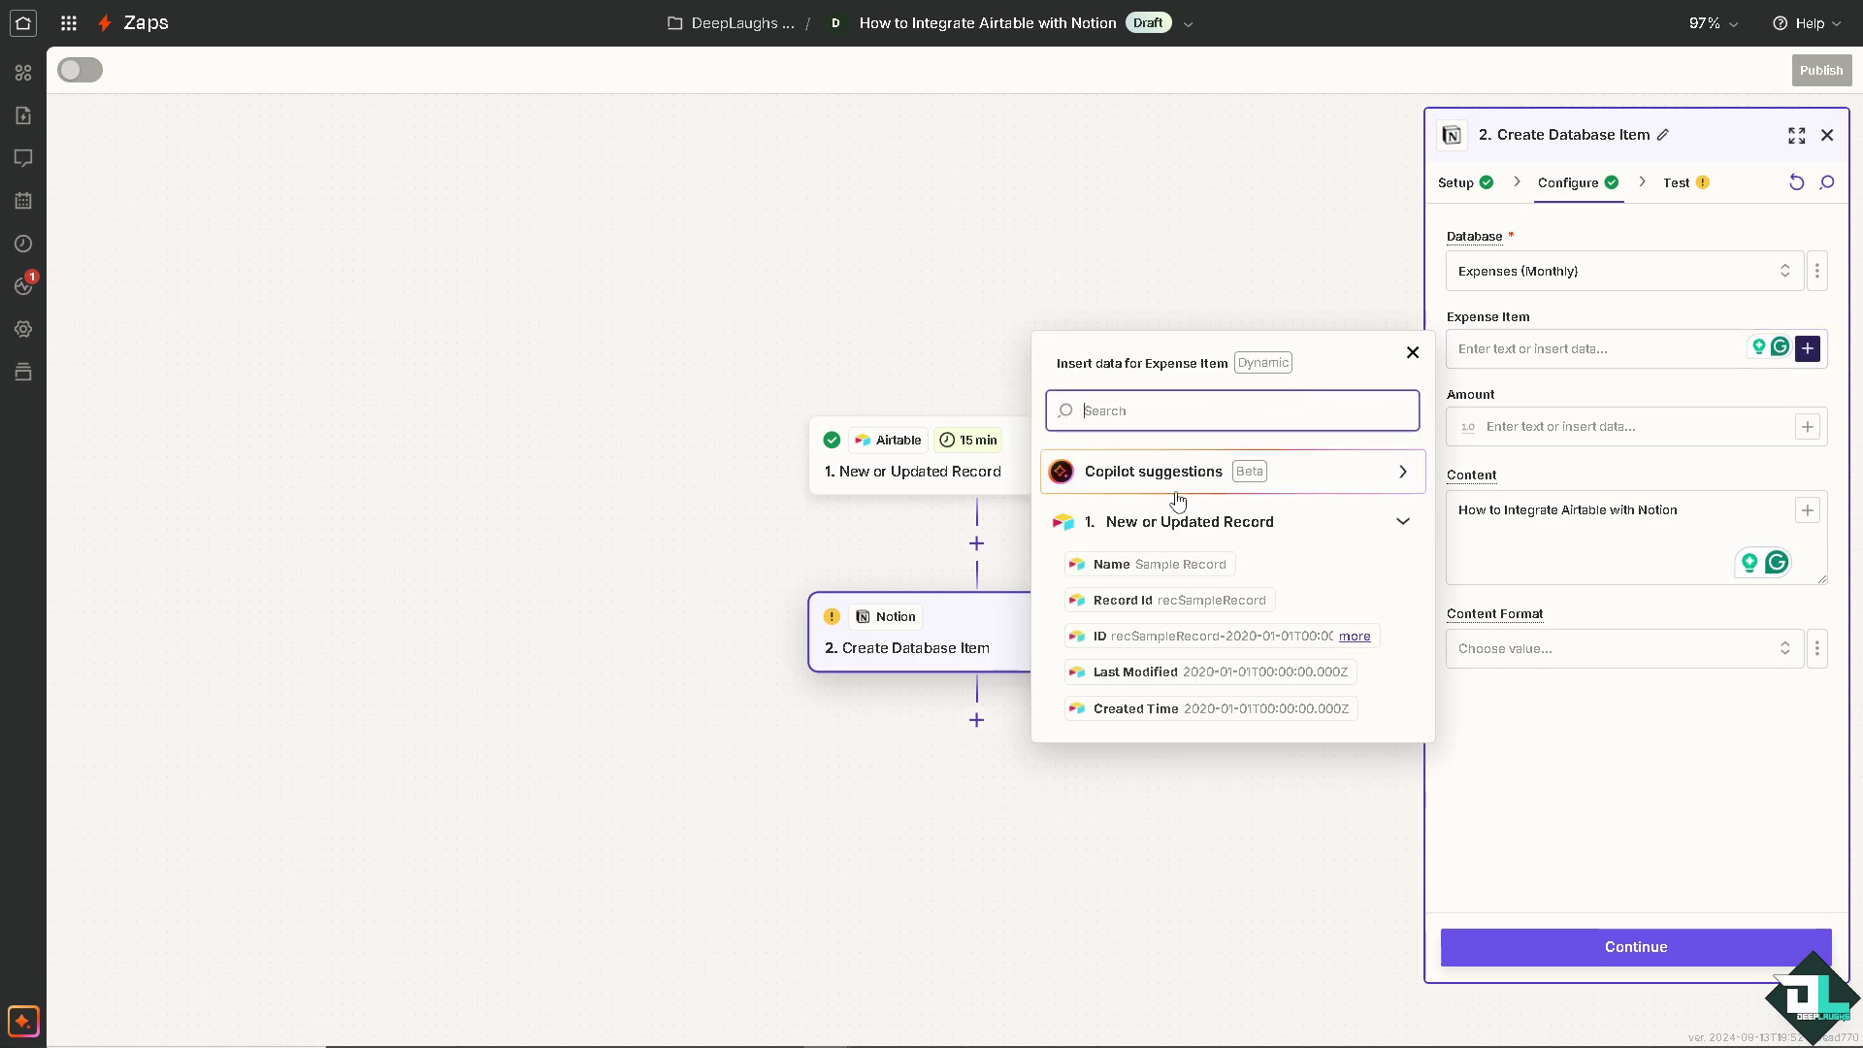
{"action": "left_click", "coordinate": [1128, 564]}
{"action": "left_click", "coordinate": [1507, 430]}
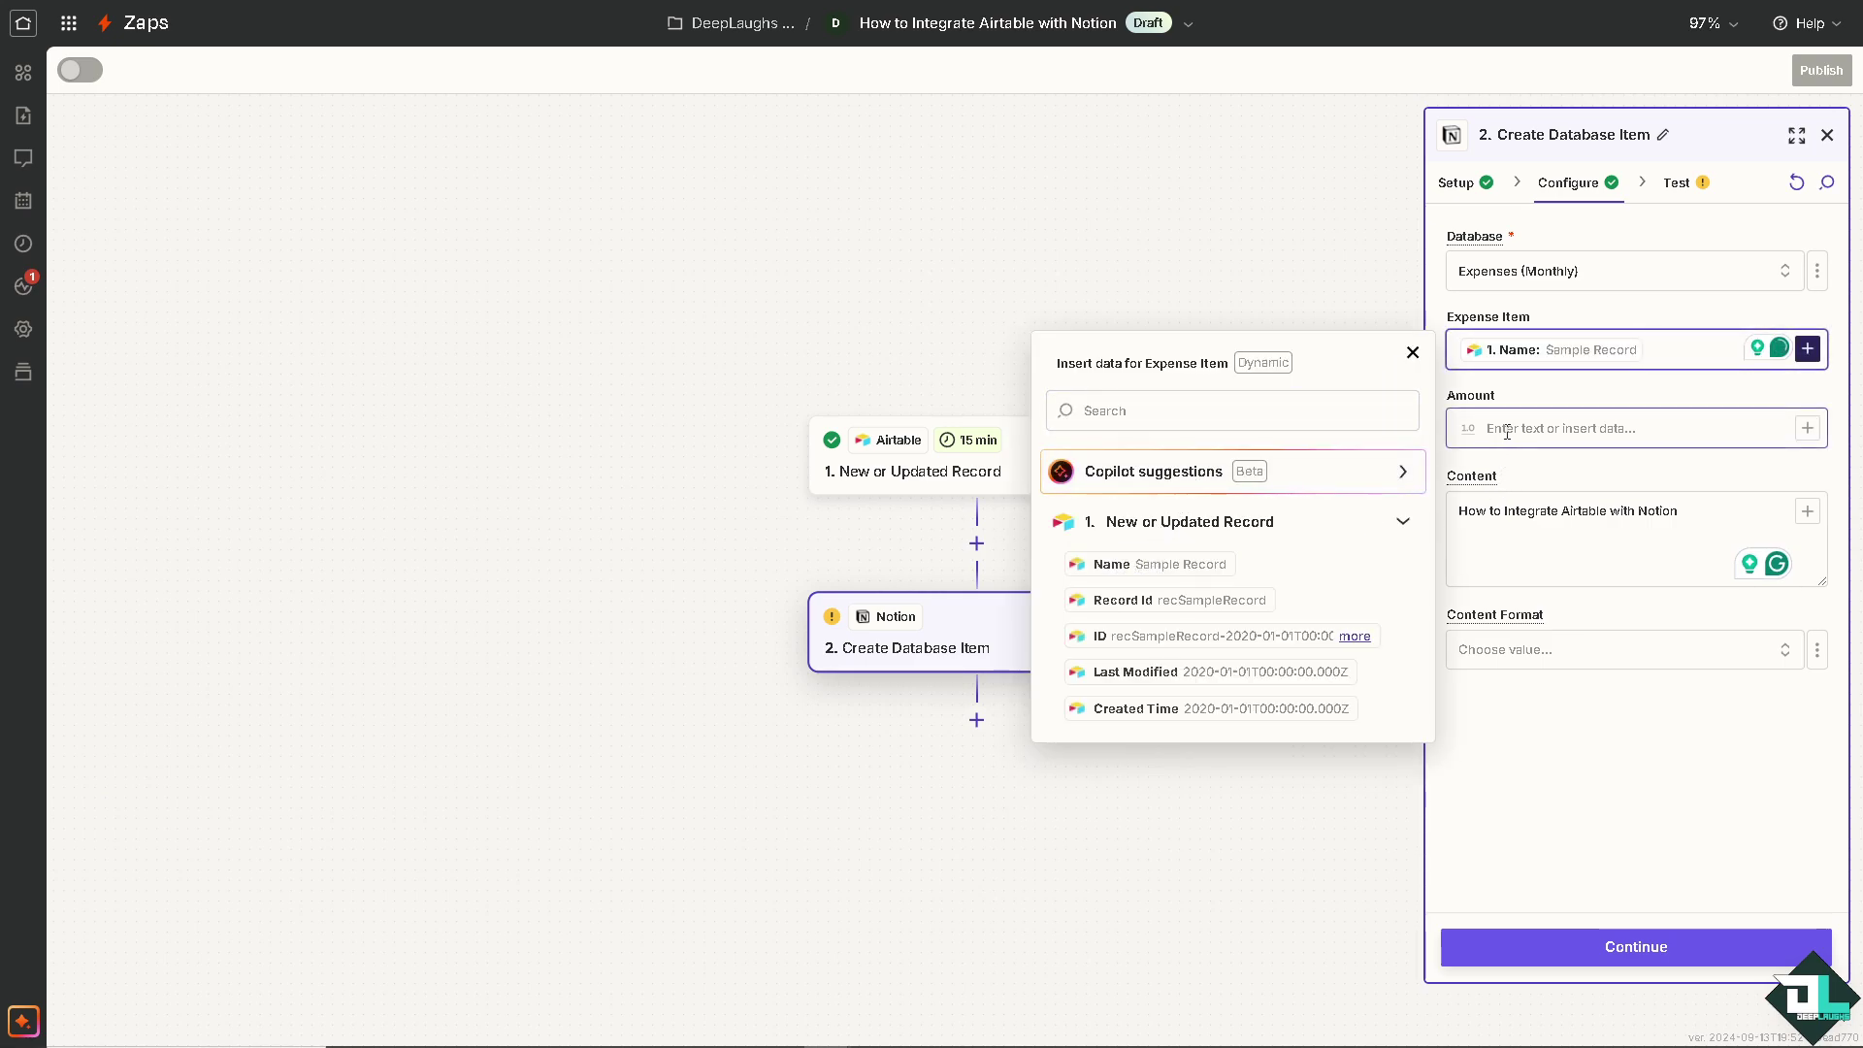
{"action": "type", "text": "2000"}
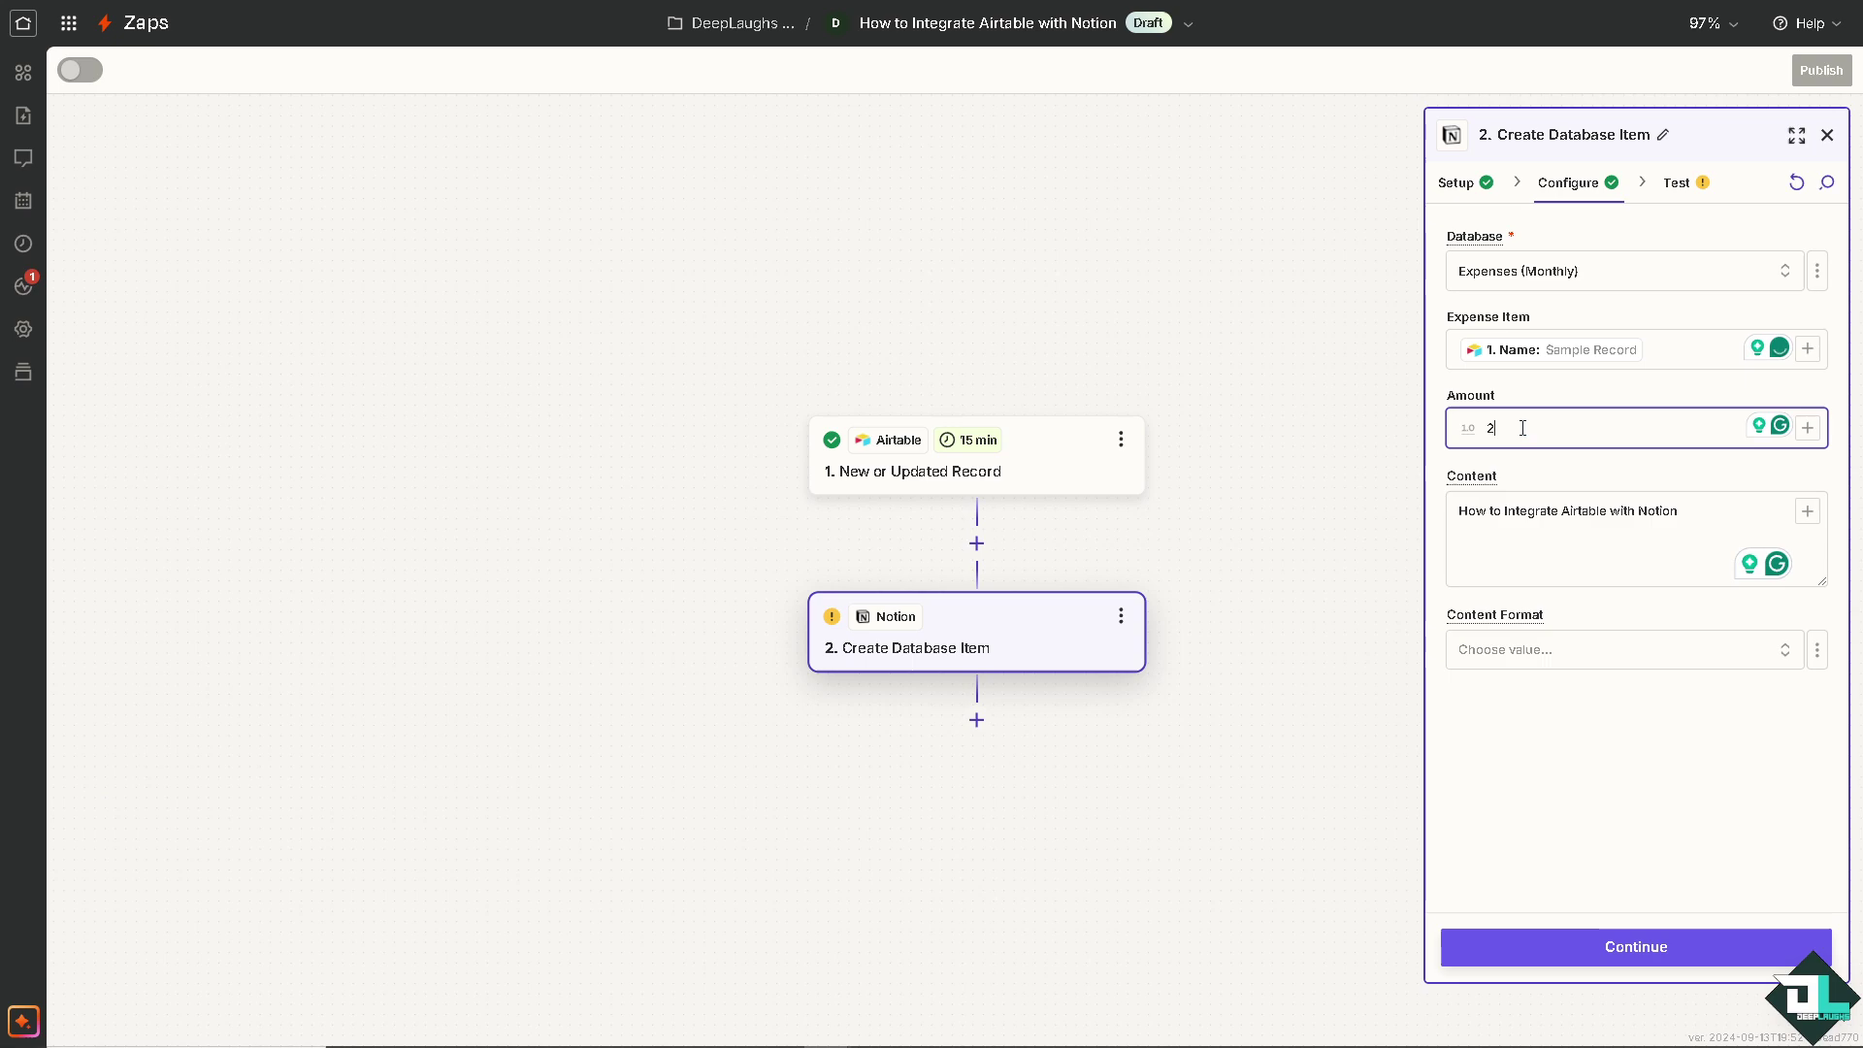
{"action": "left_click", "coordinate": [1571, 648]}
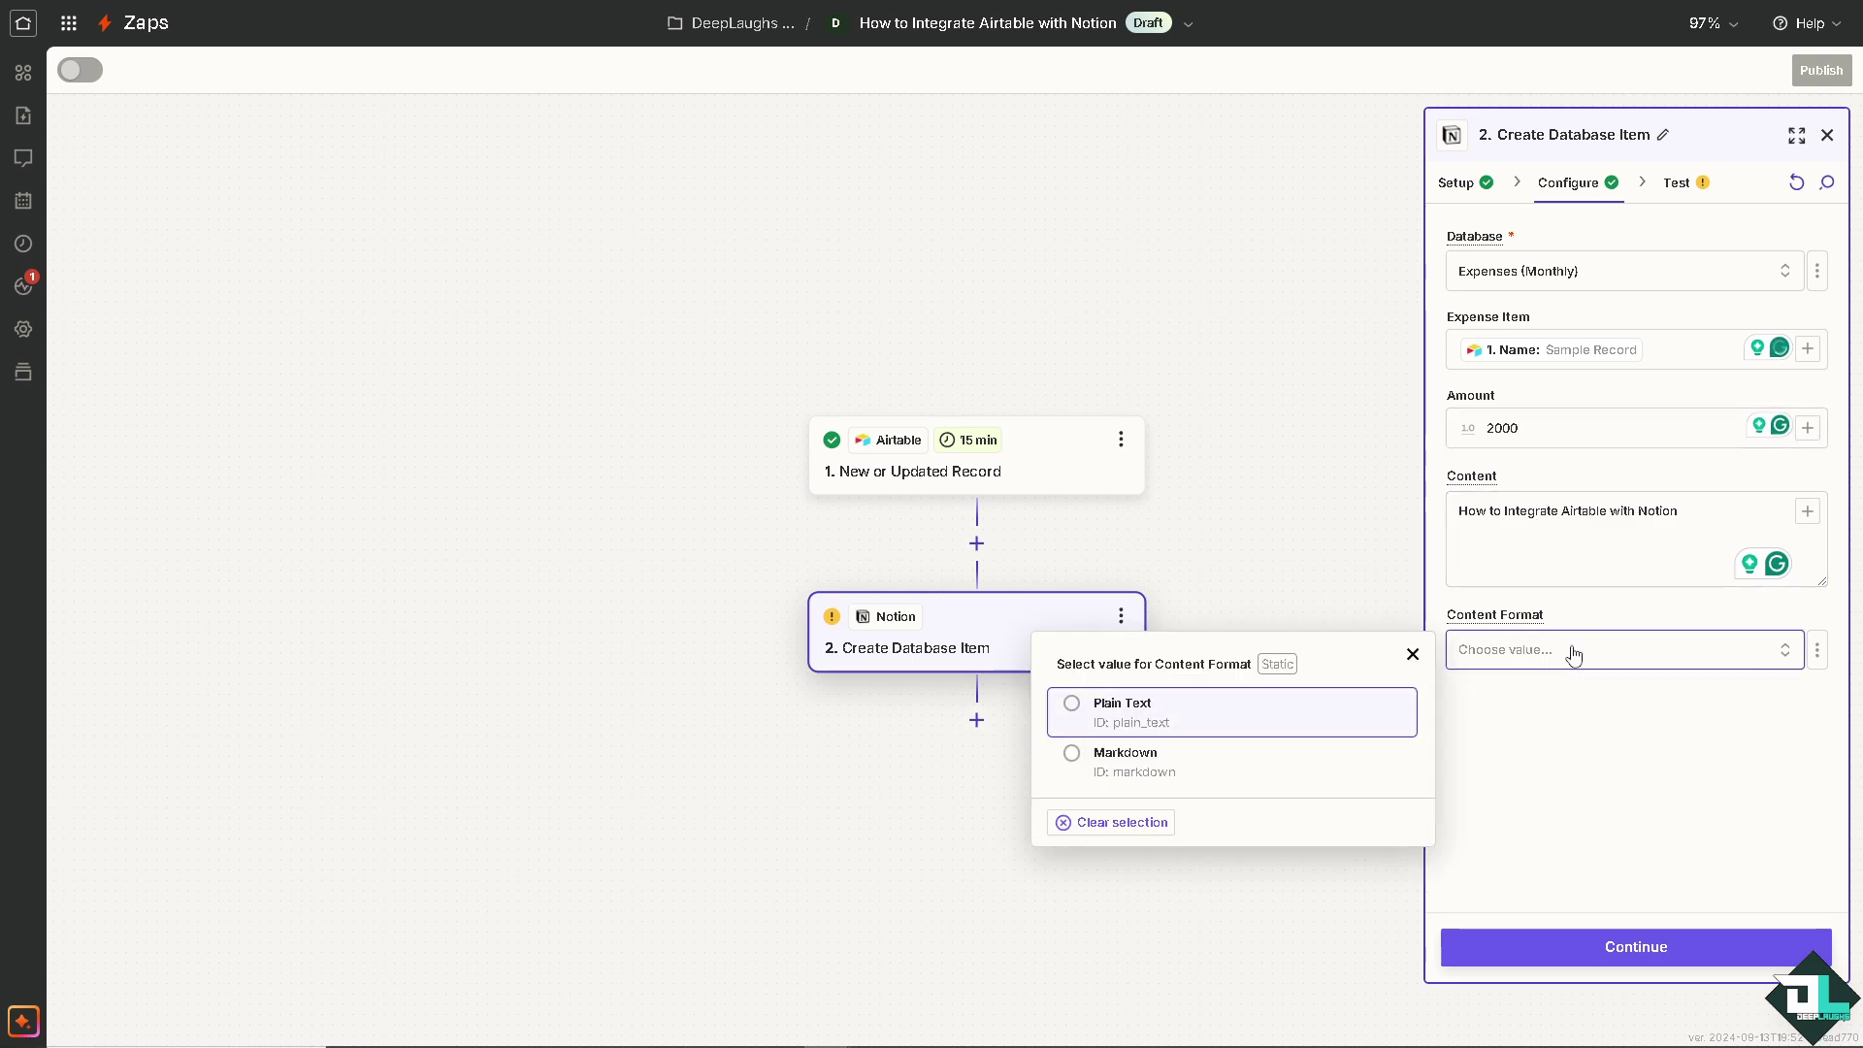
{"action": "left_click", "coordinate": [1079, 706]}
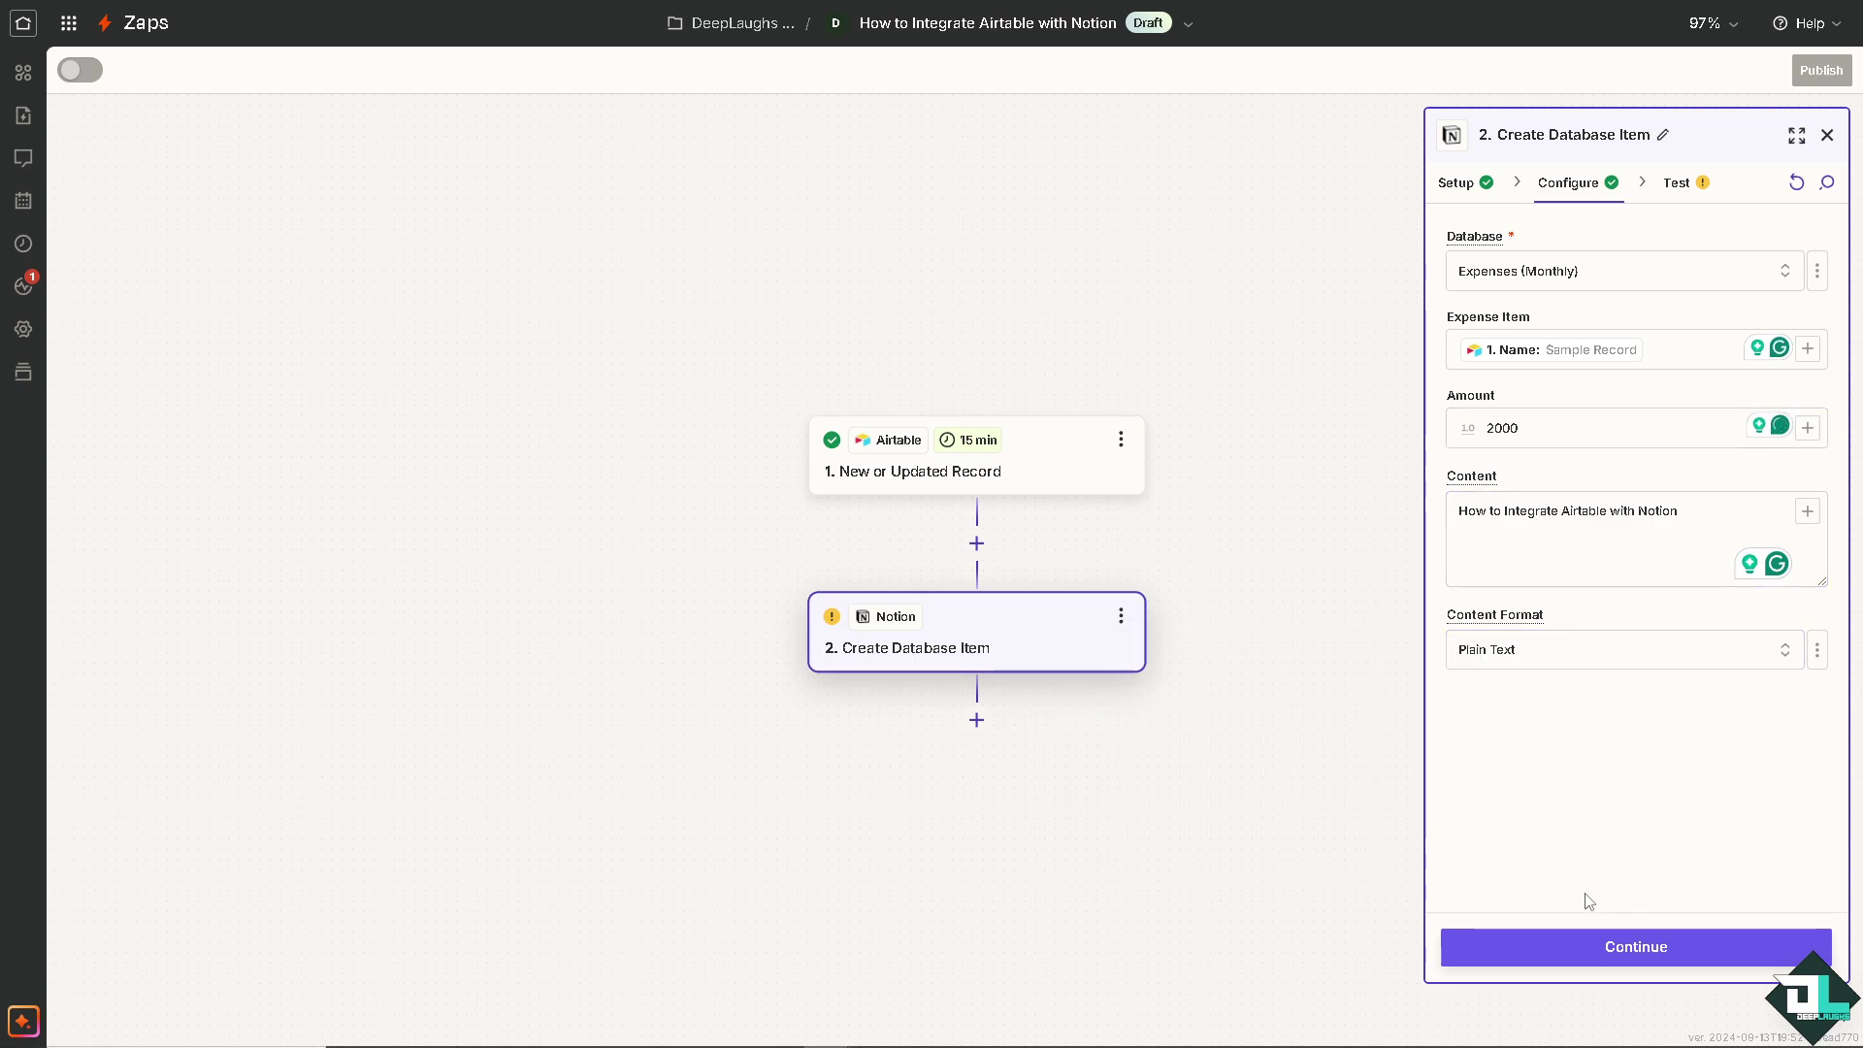
{"action": "left_click", "coordinate": [1579, 945]}
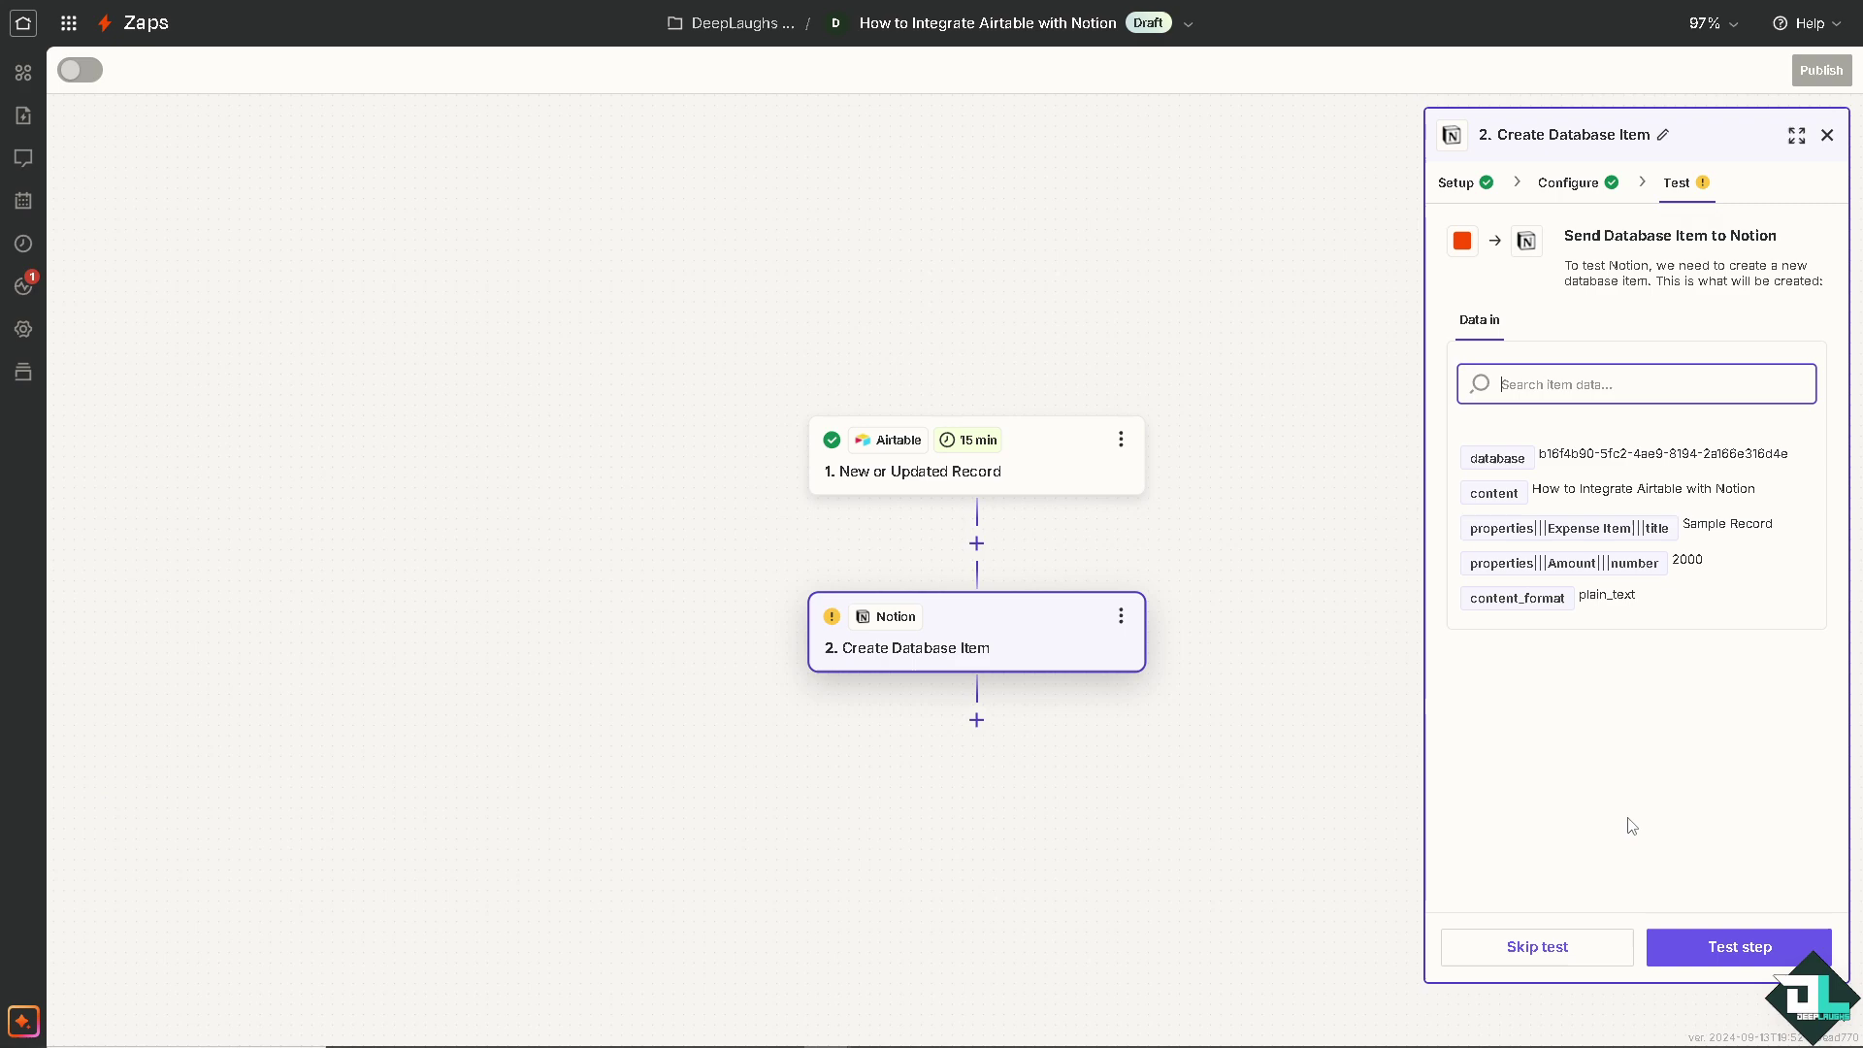
Send a Sample Record database item to Notion as the step's test.
{"action": "left_click", "coordinate": [1725, 941]}
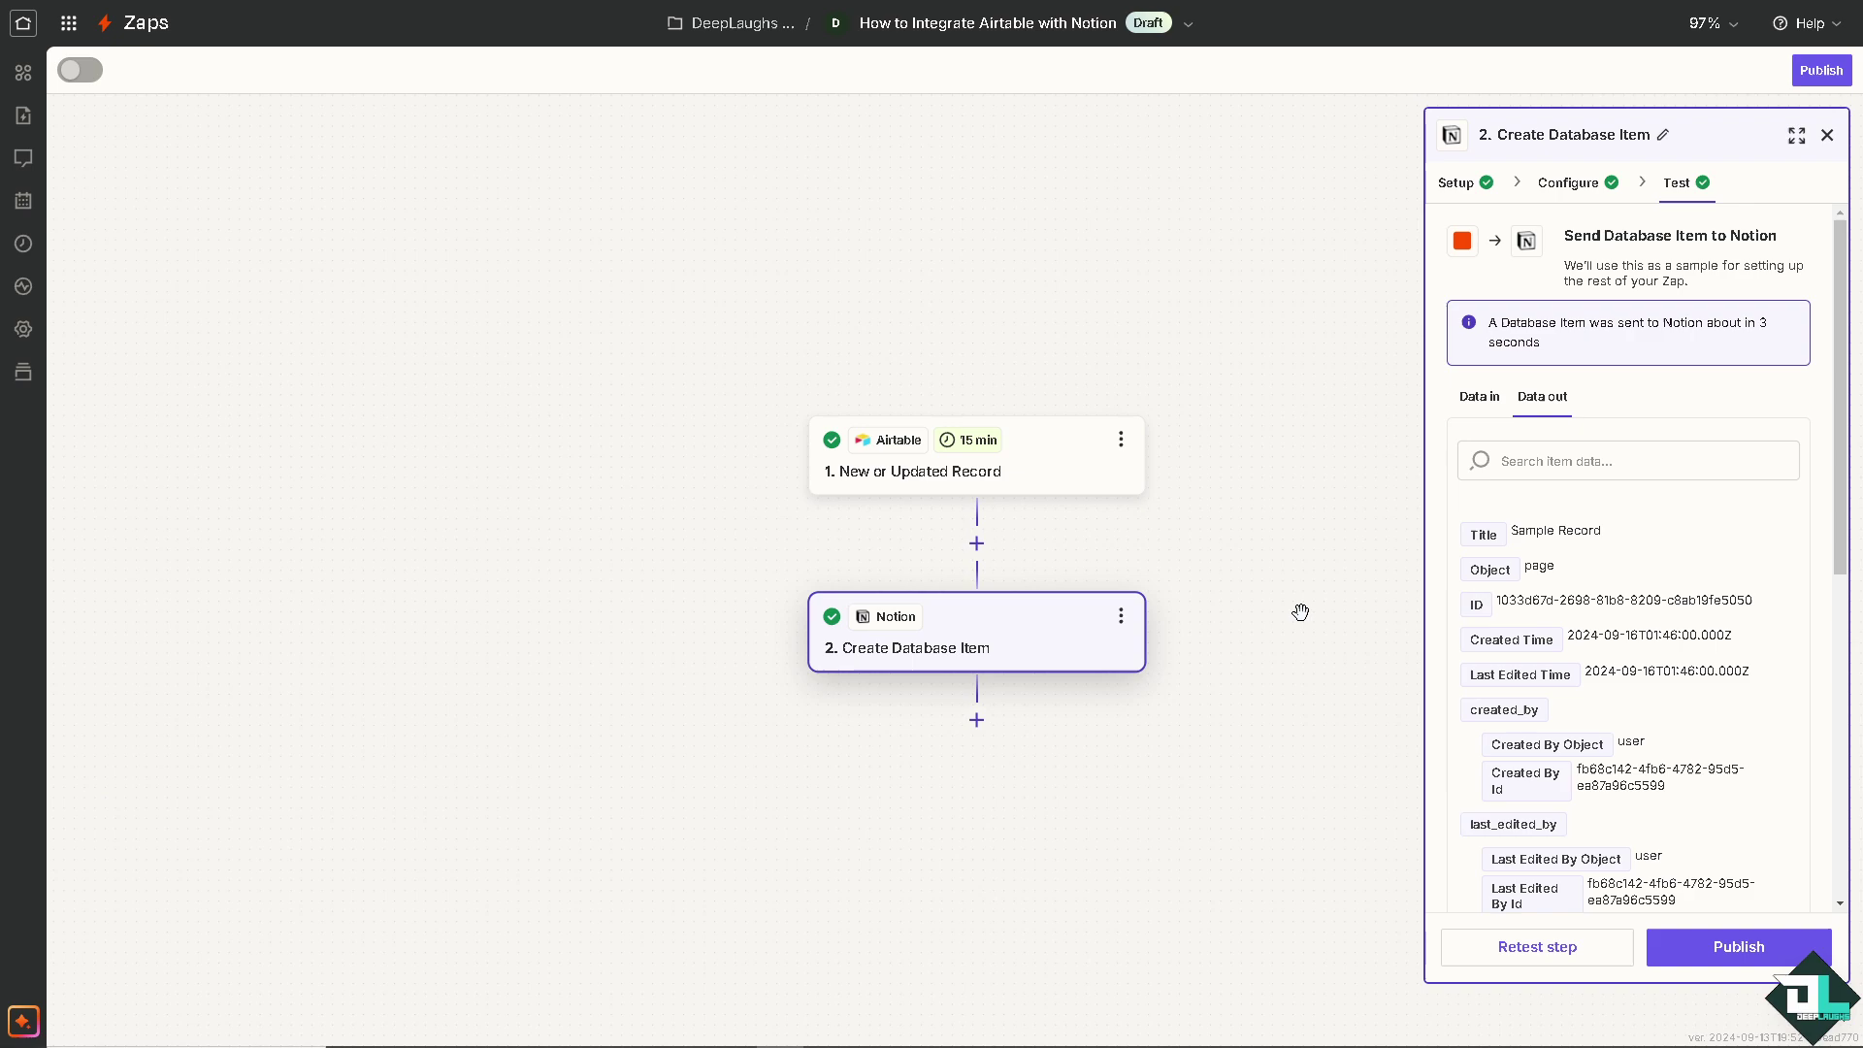
Publish the zap so version 1 goes live.
{"action": "left_click", "coordinate": [1726, 948]}
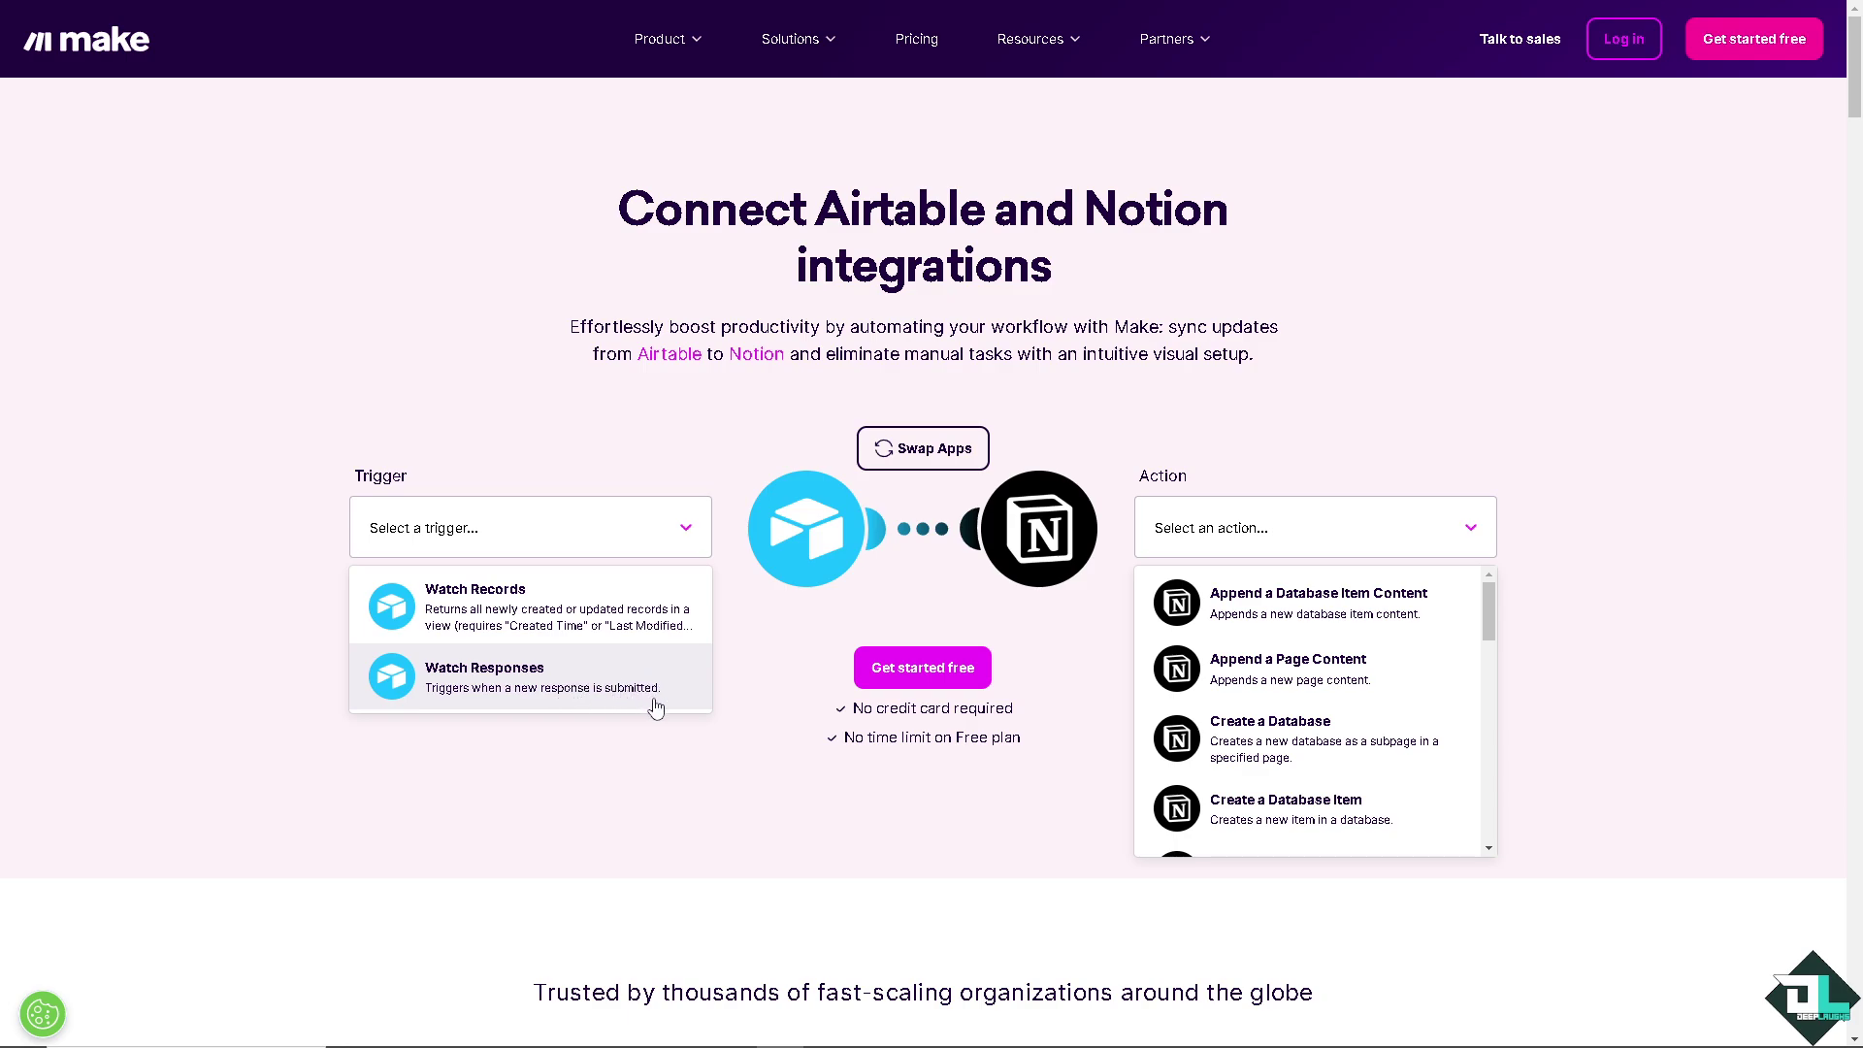
Choose Watch Responses as the trigger and Append a Database Item Content as the action.
{"action": "left_click", "coordinate": [626, 687]}
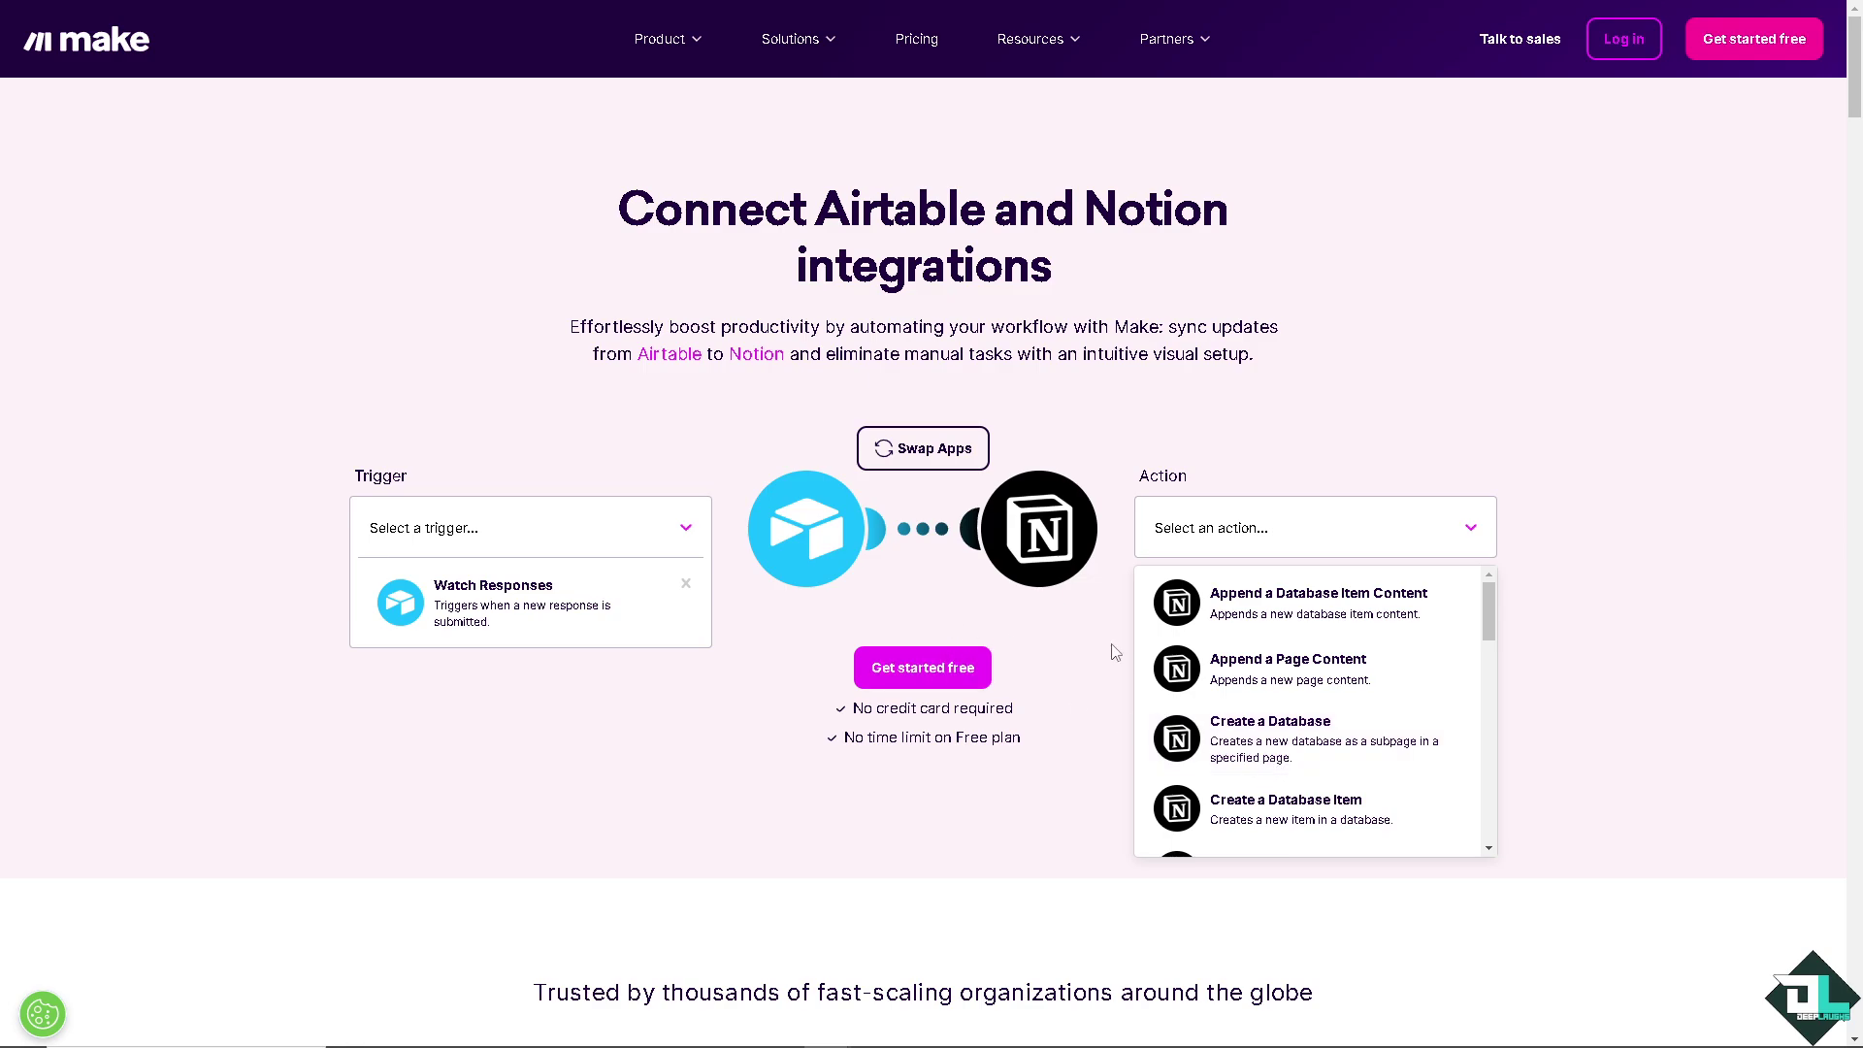
{"action": "left_click", "coordinate": [1262, 614]}
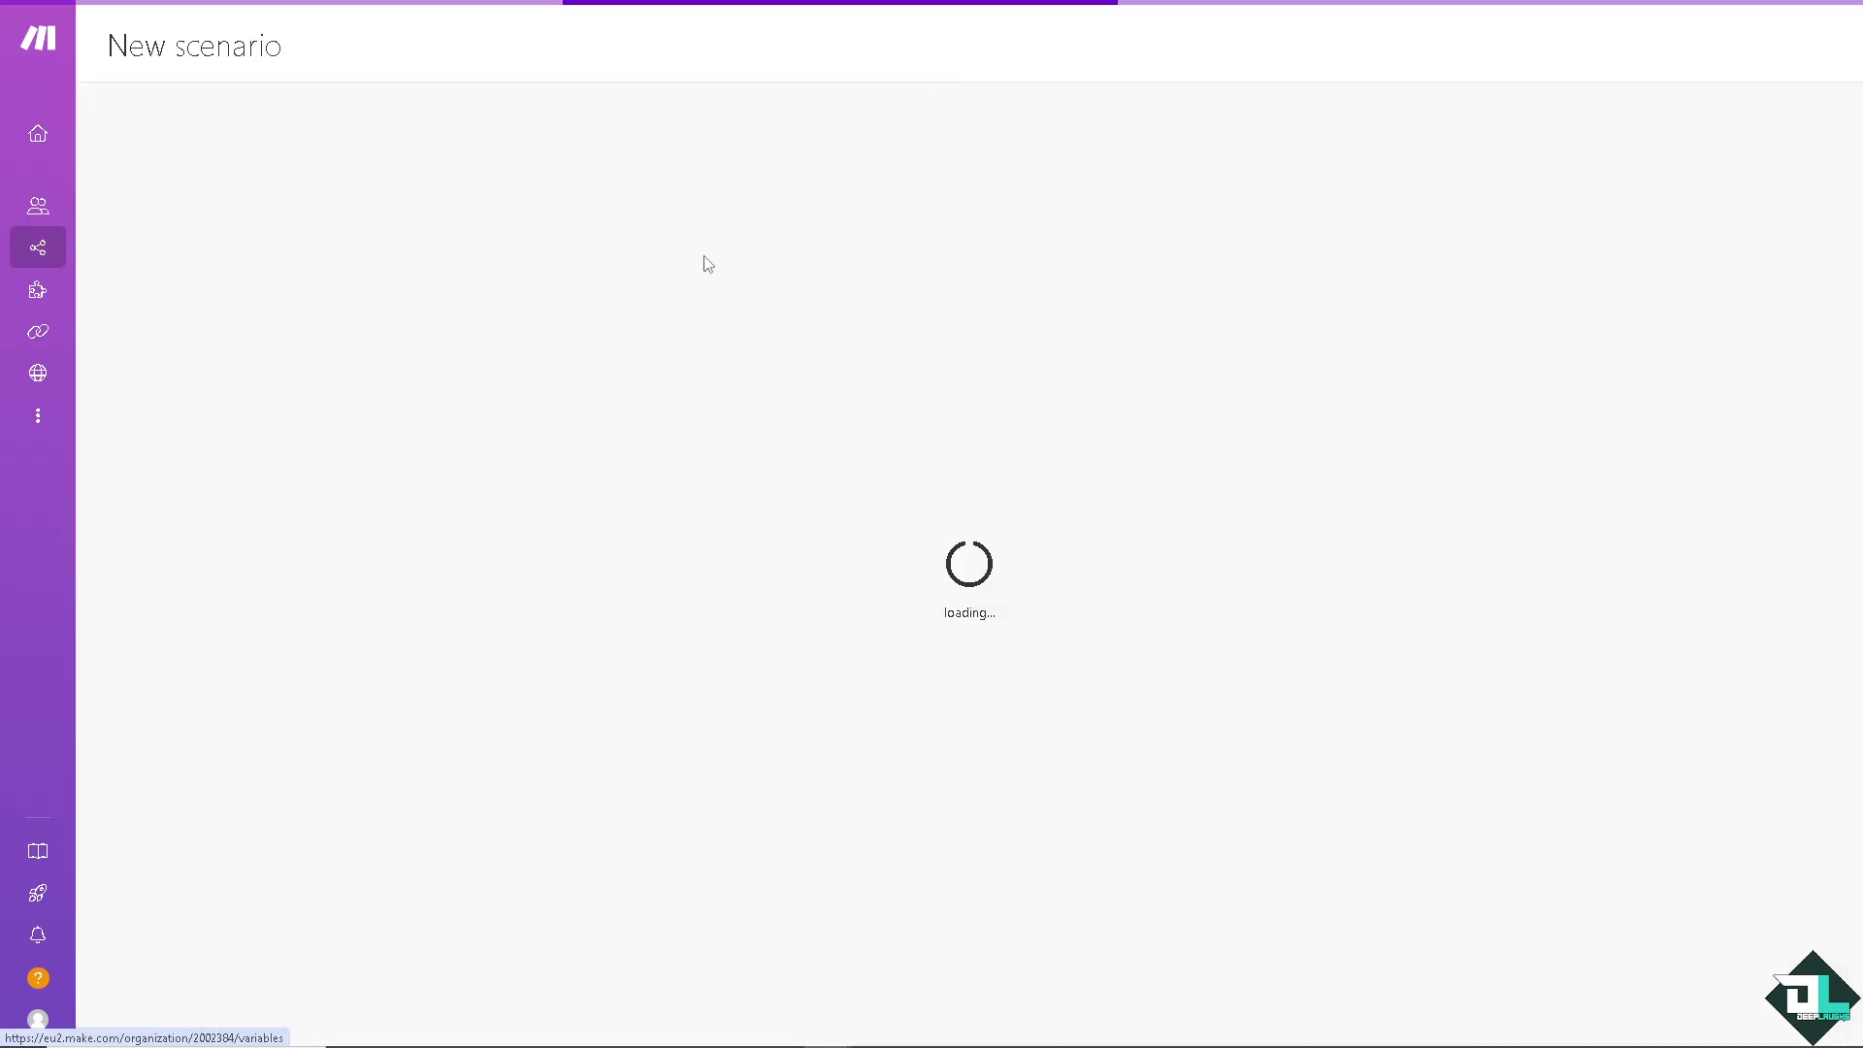
Rename the new scenario by replacing its default name with the copied title.
{"action": "left_click", "coordinate": [227, 46]}
{"action": "key", "text": "ctrl+a"}
{"action": "type", "text": "How to Integrate Airtable with Notion"}
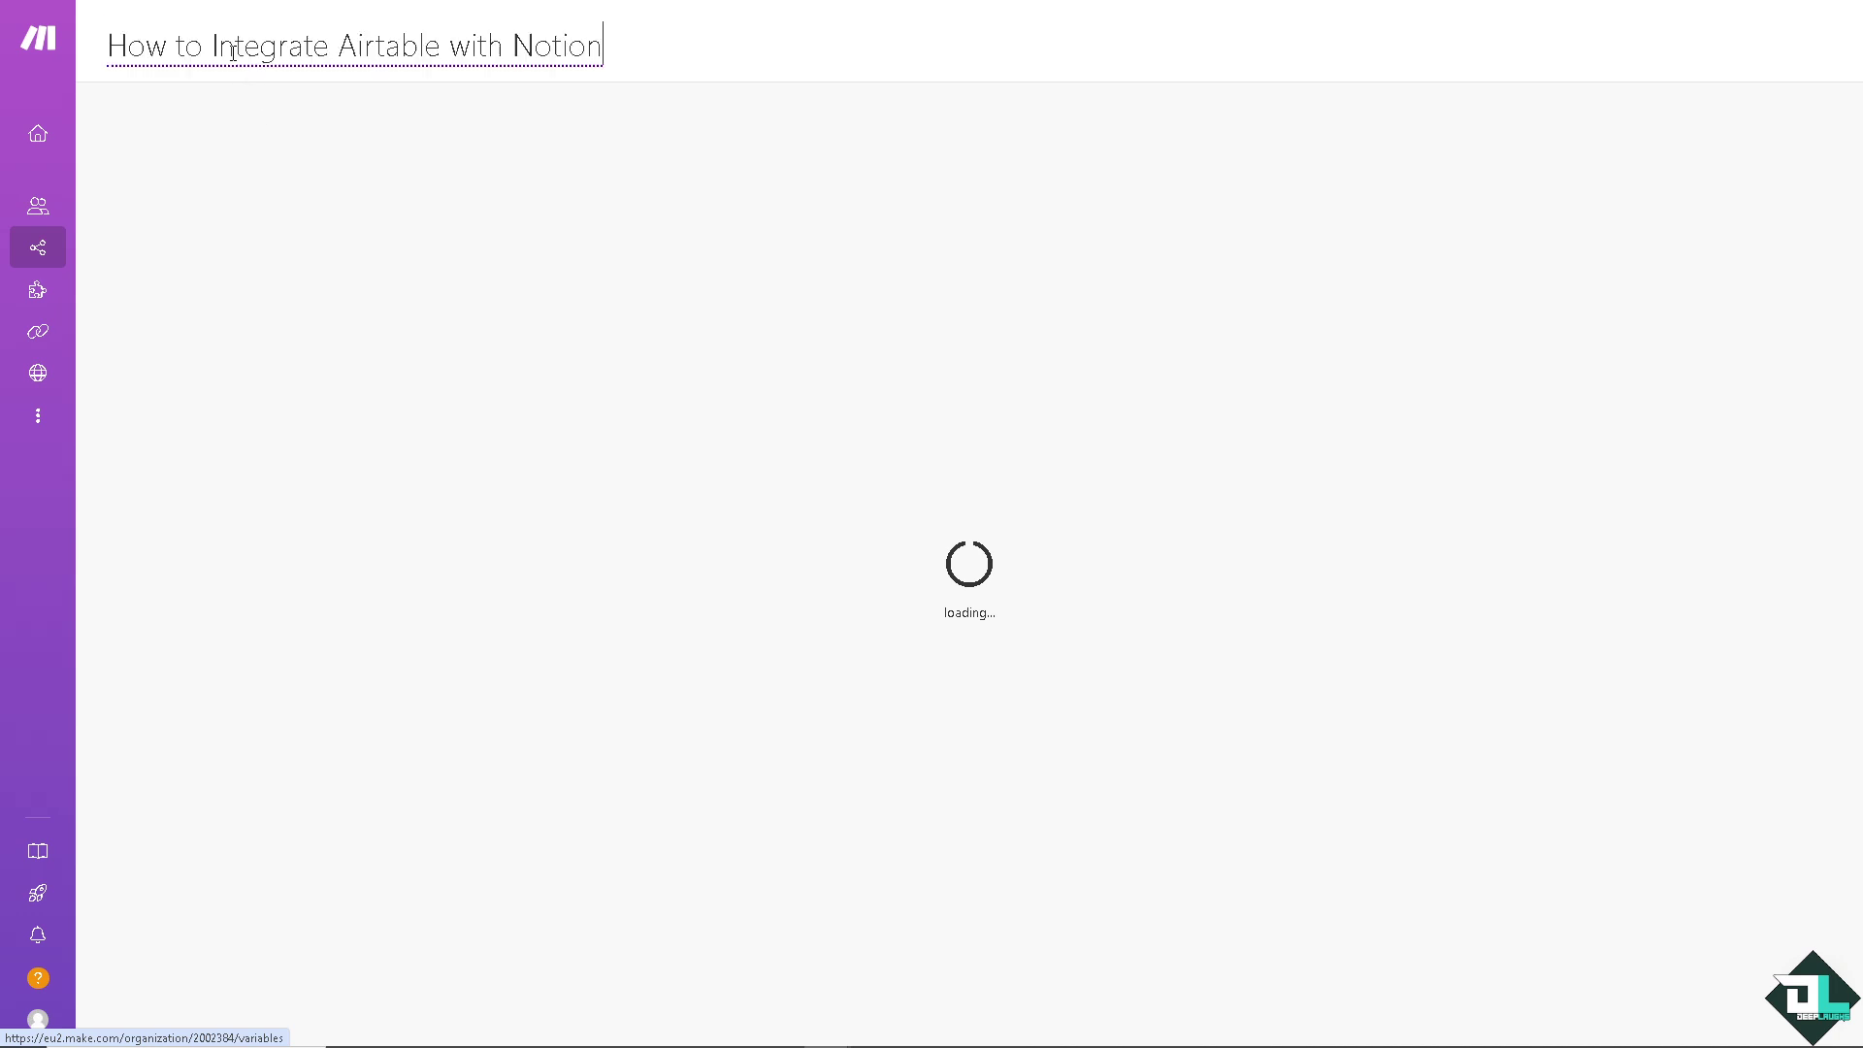
{"action": "key", "text": "Return"}
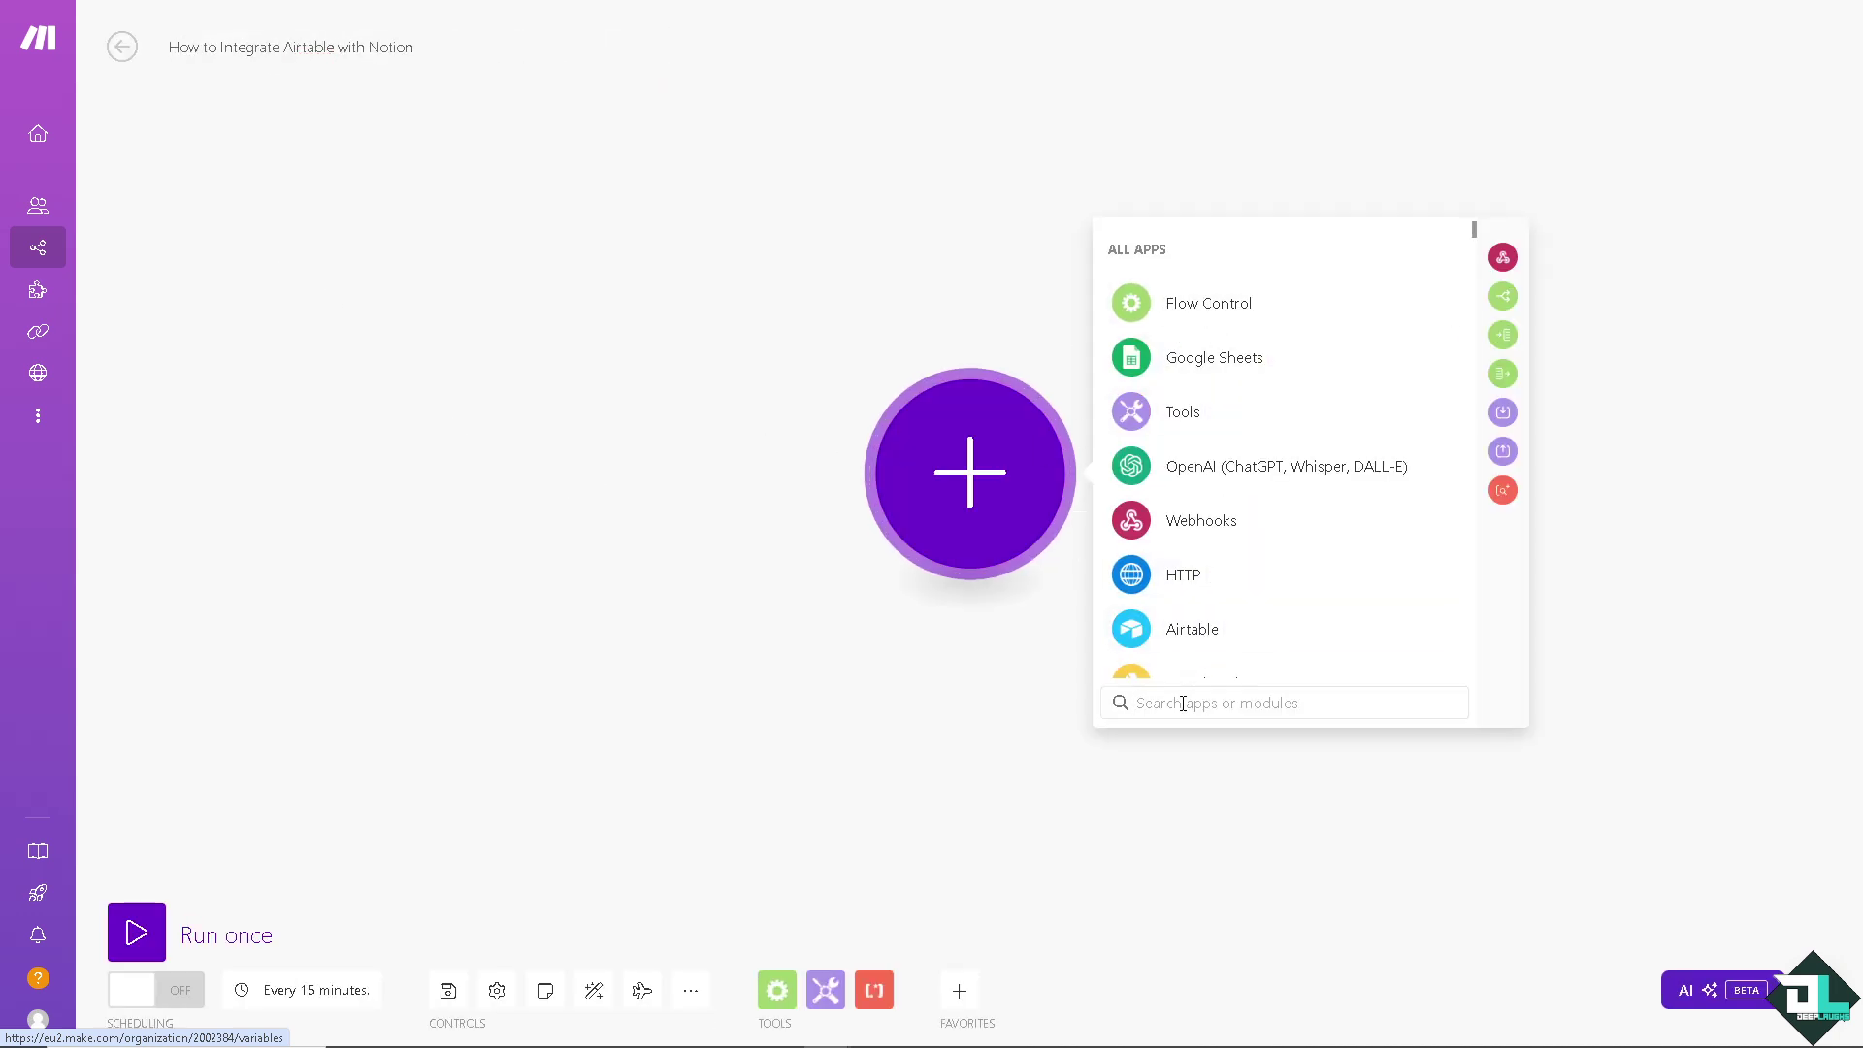
Add an Airtable Watch Responses trigger linked to My Airtable webhook.
{"action": "left_click", "coordinate": [1248, 628]}
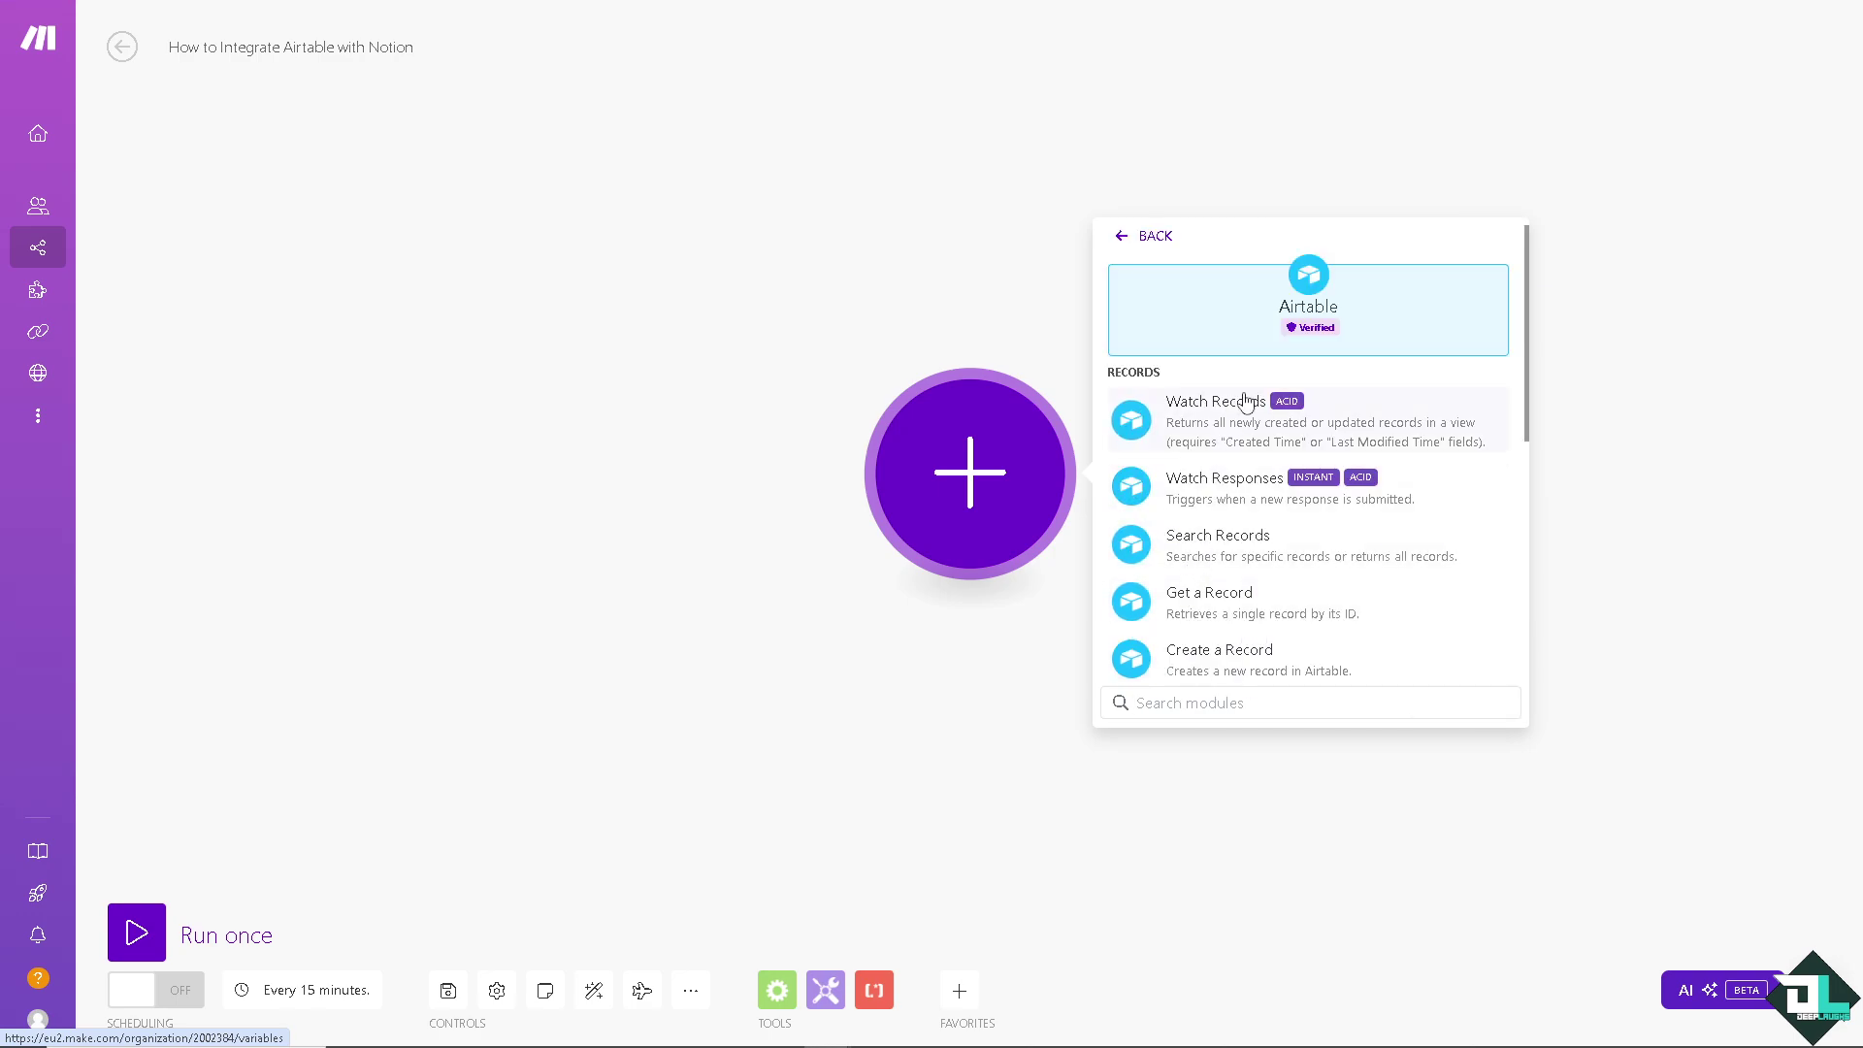
{"action": "left_click", "coordinate": [1225, 500]}
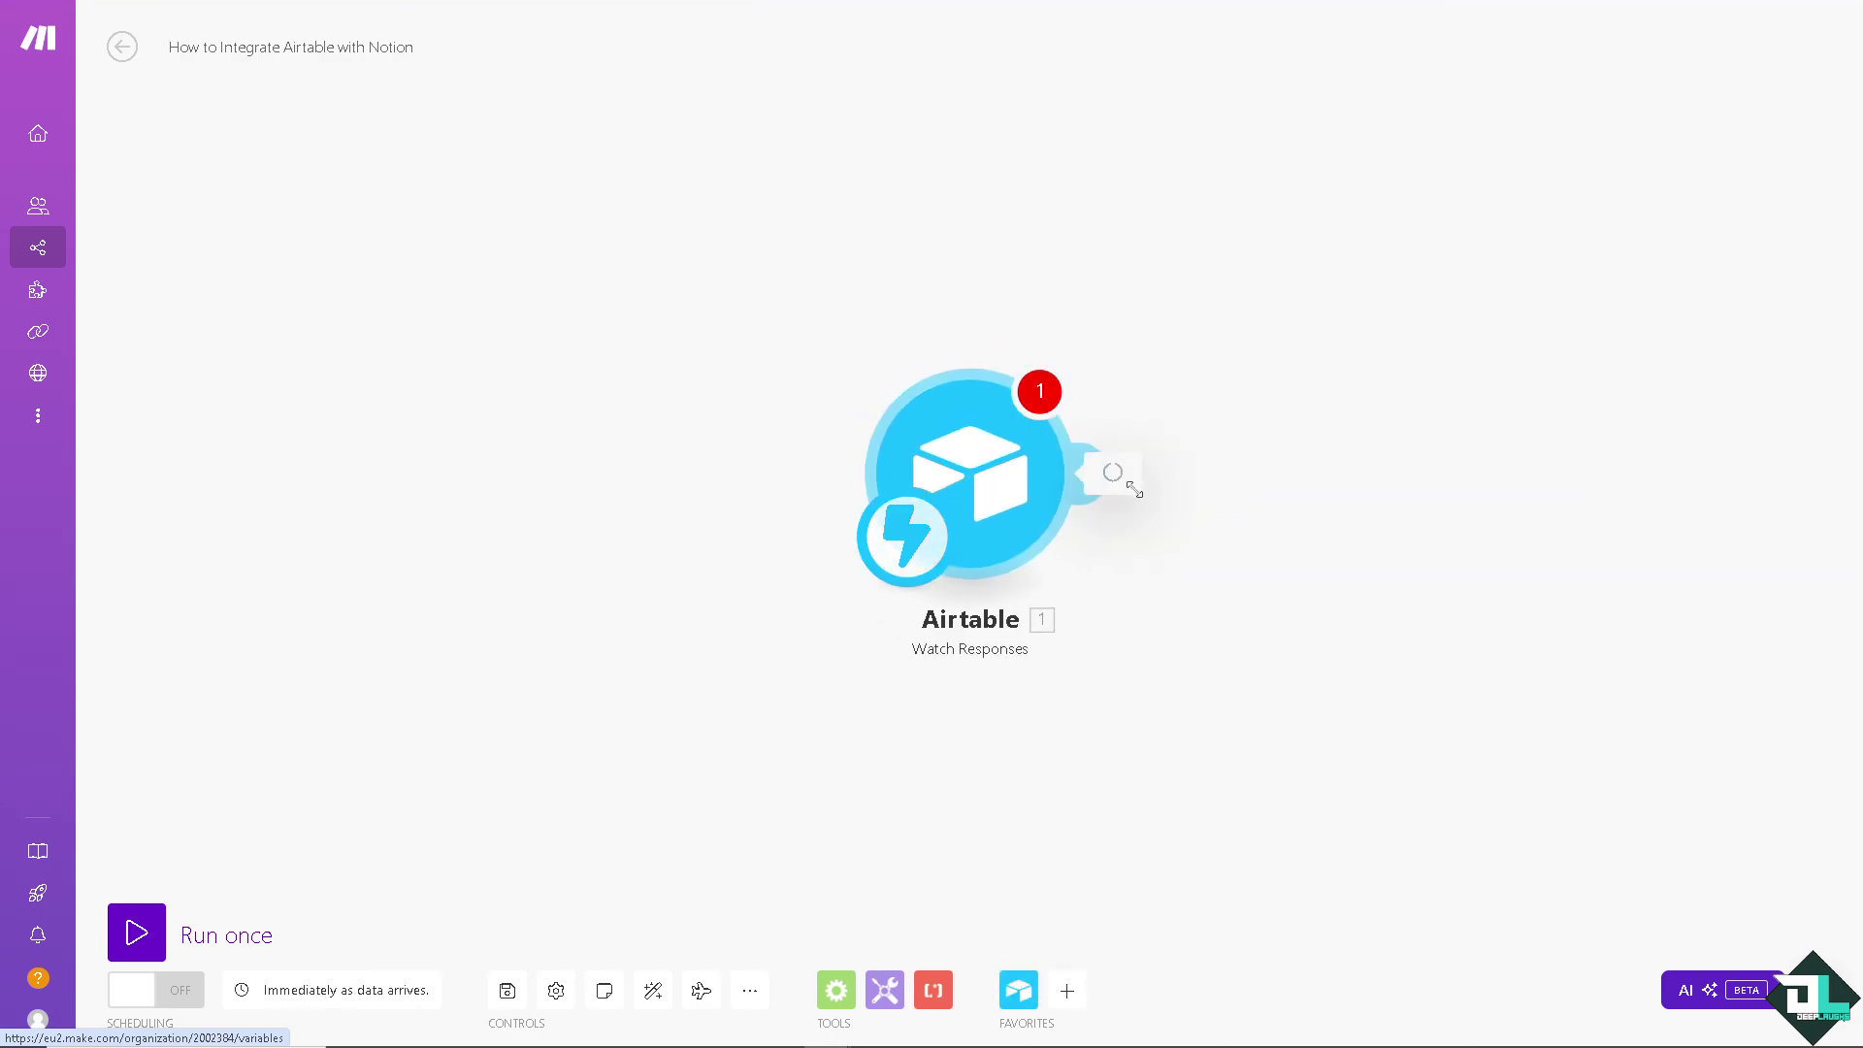
{"action": "left_click", "coordinate": [1487, 567]}
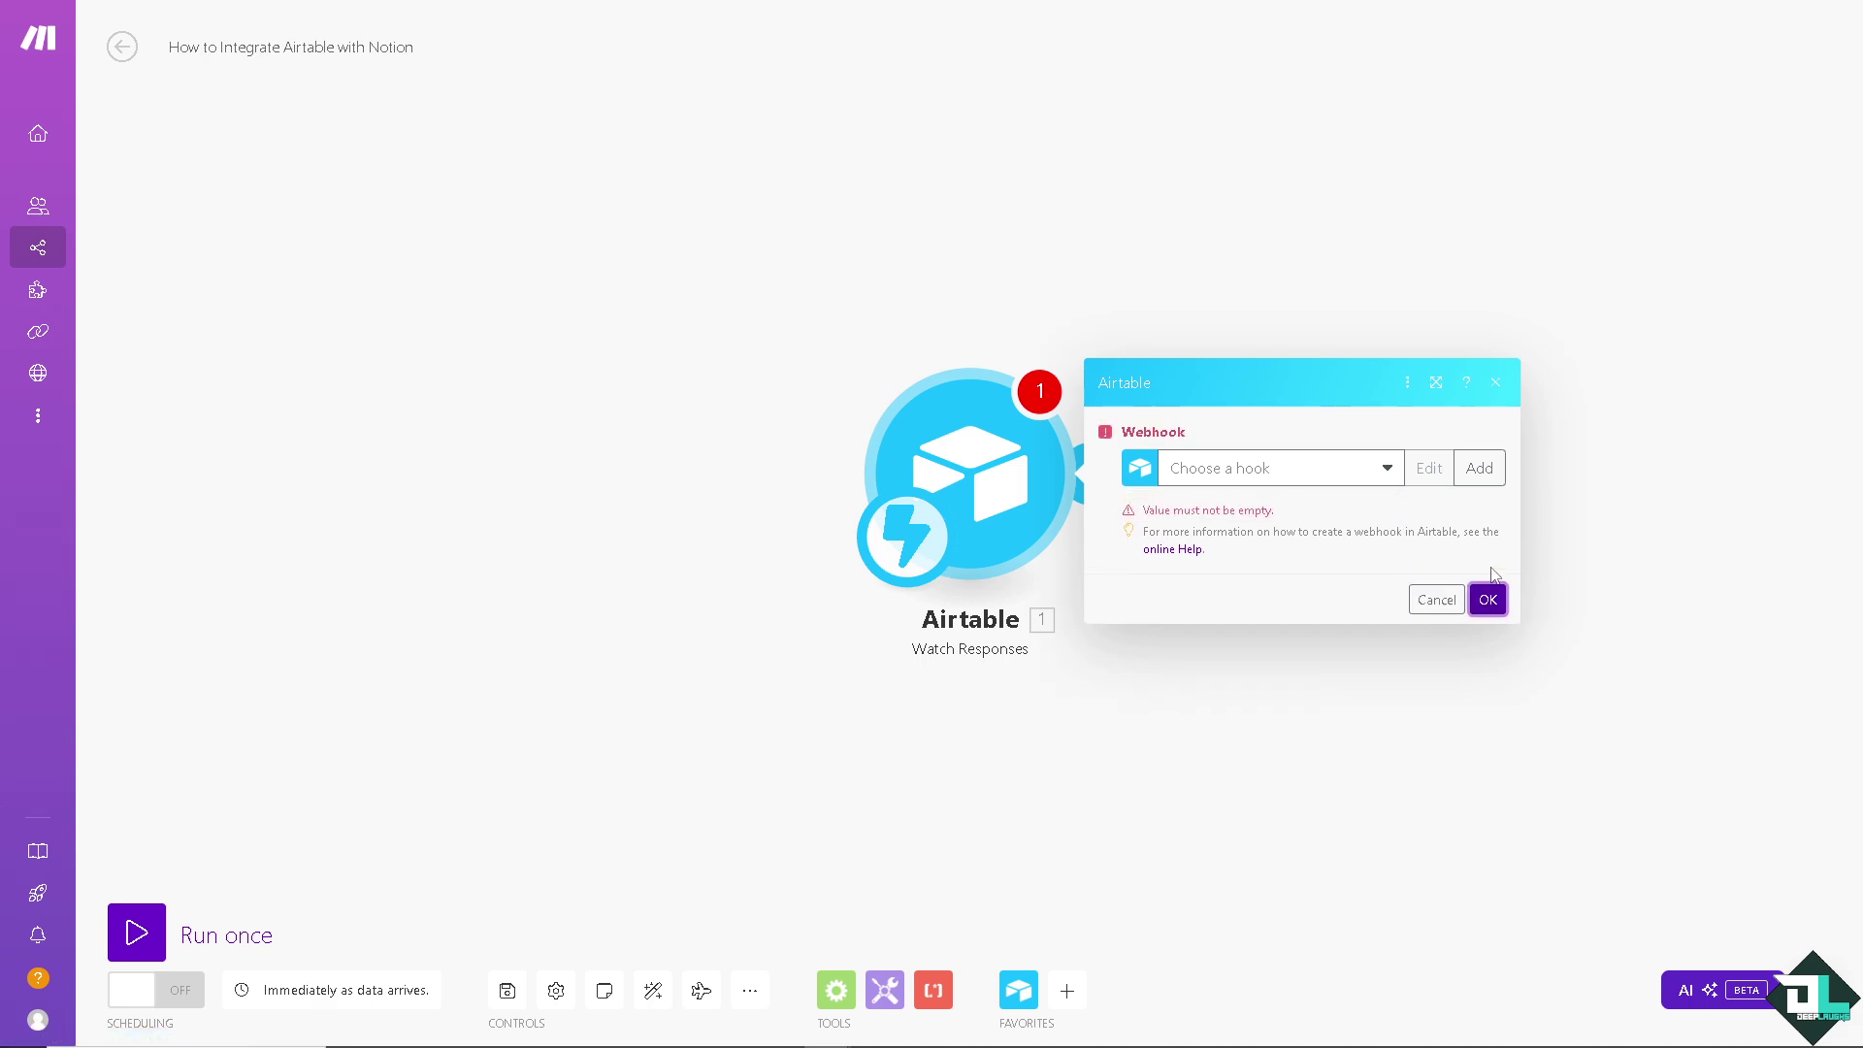
{"action": "left_click", "coordinate": [1332, 476]}
{"action": "left_click", "coordinate": [1230, 500]}
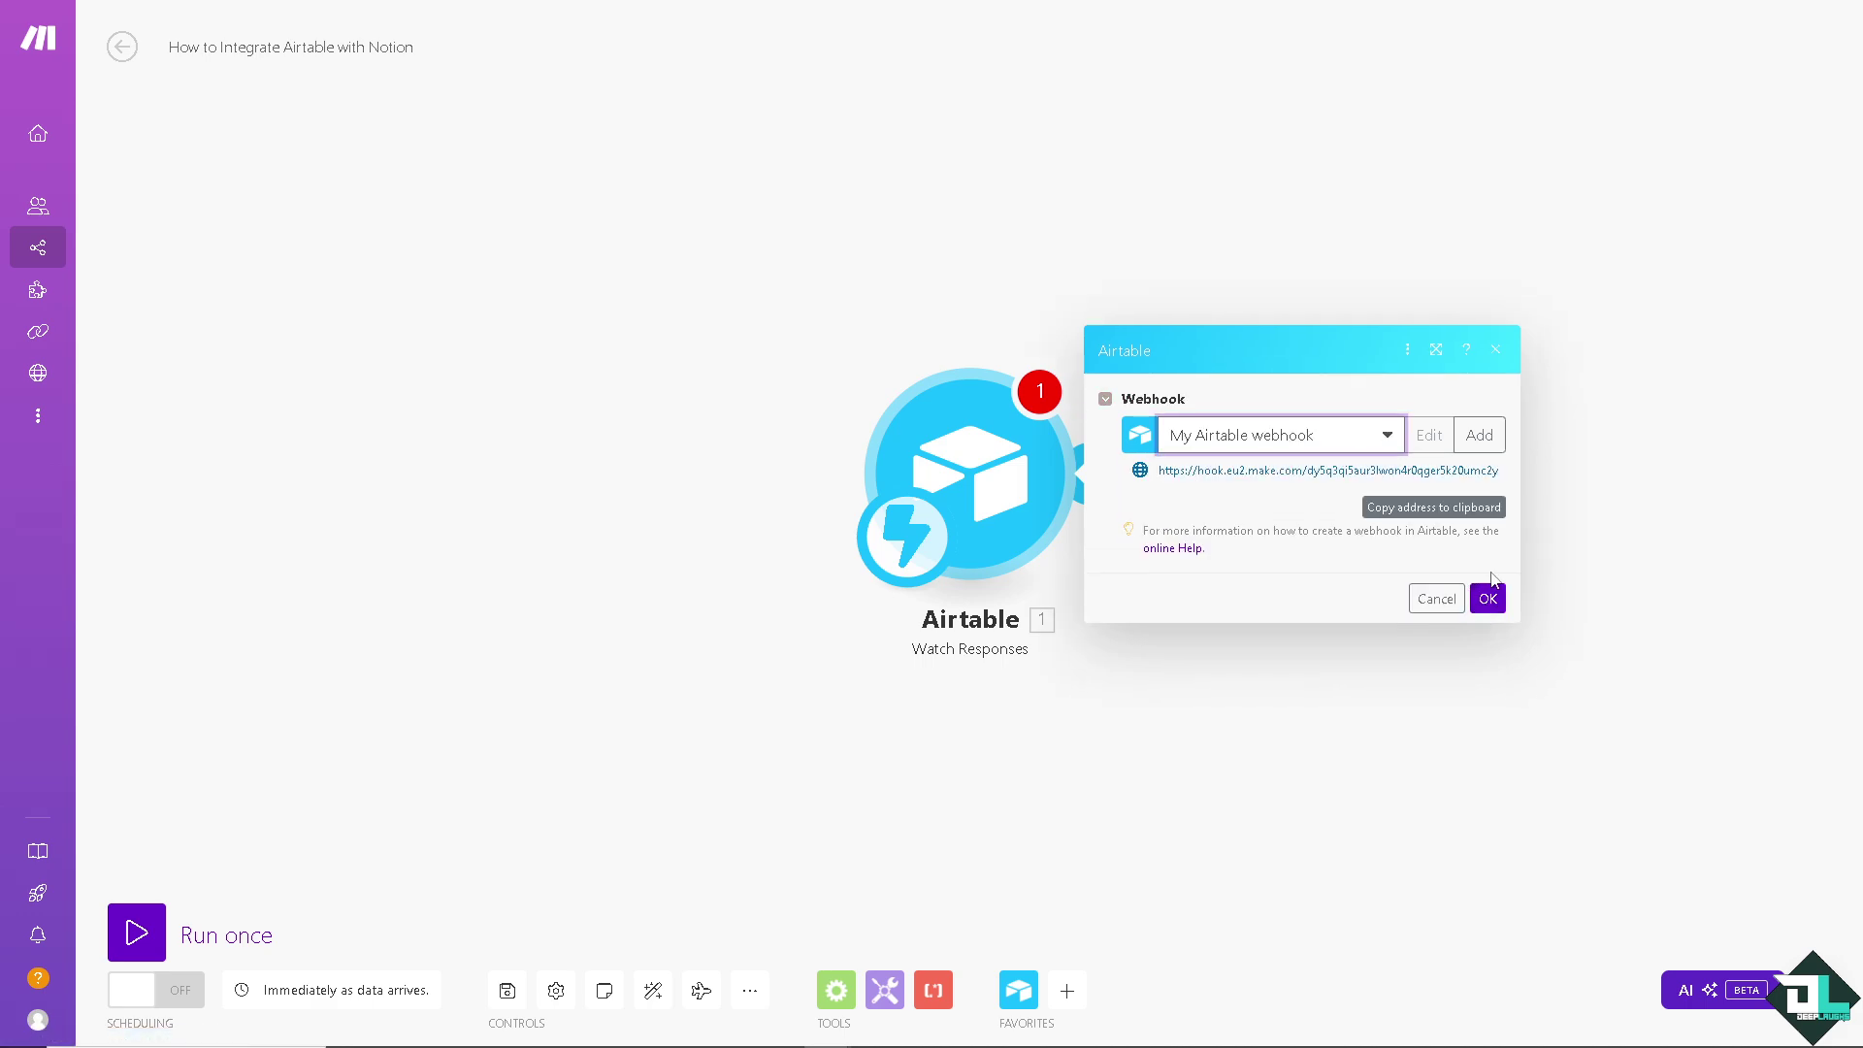
{"action": "left_click", "coordinate": [1488, 599]}
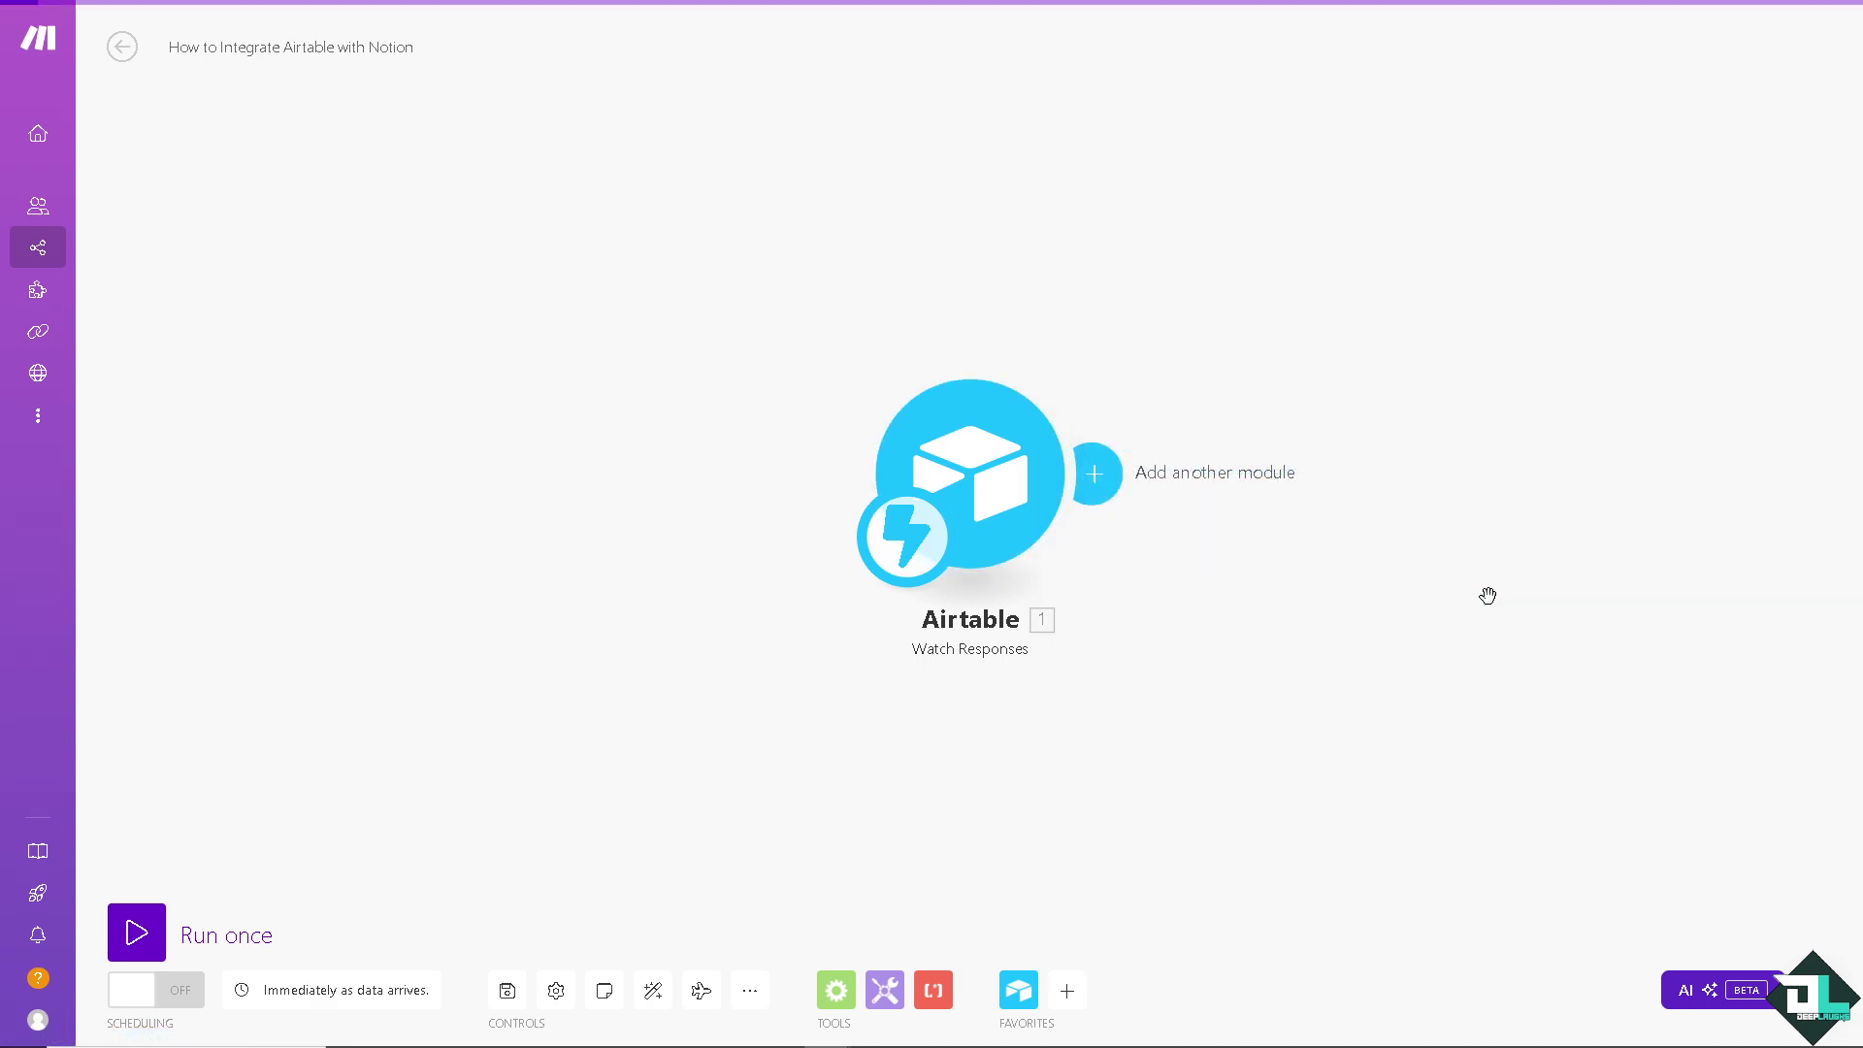
Add a Notion Create a Database Item module after the Airtable Watch Responses trigger.
{"action": "left_click", "coordinate": [1106, 479]}
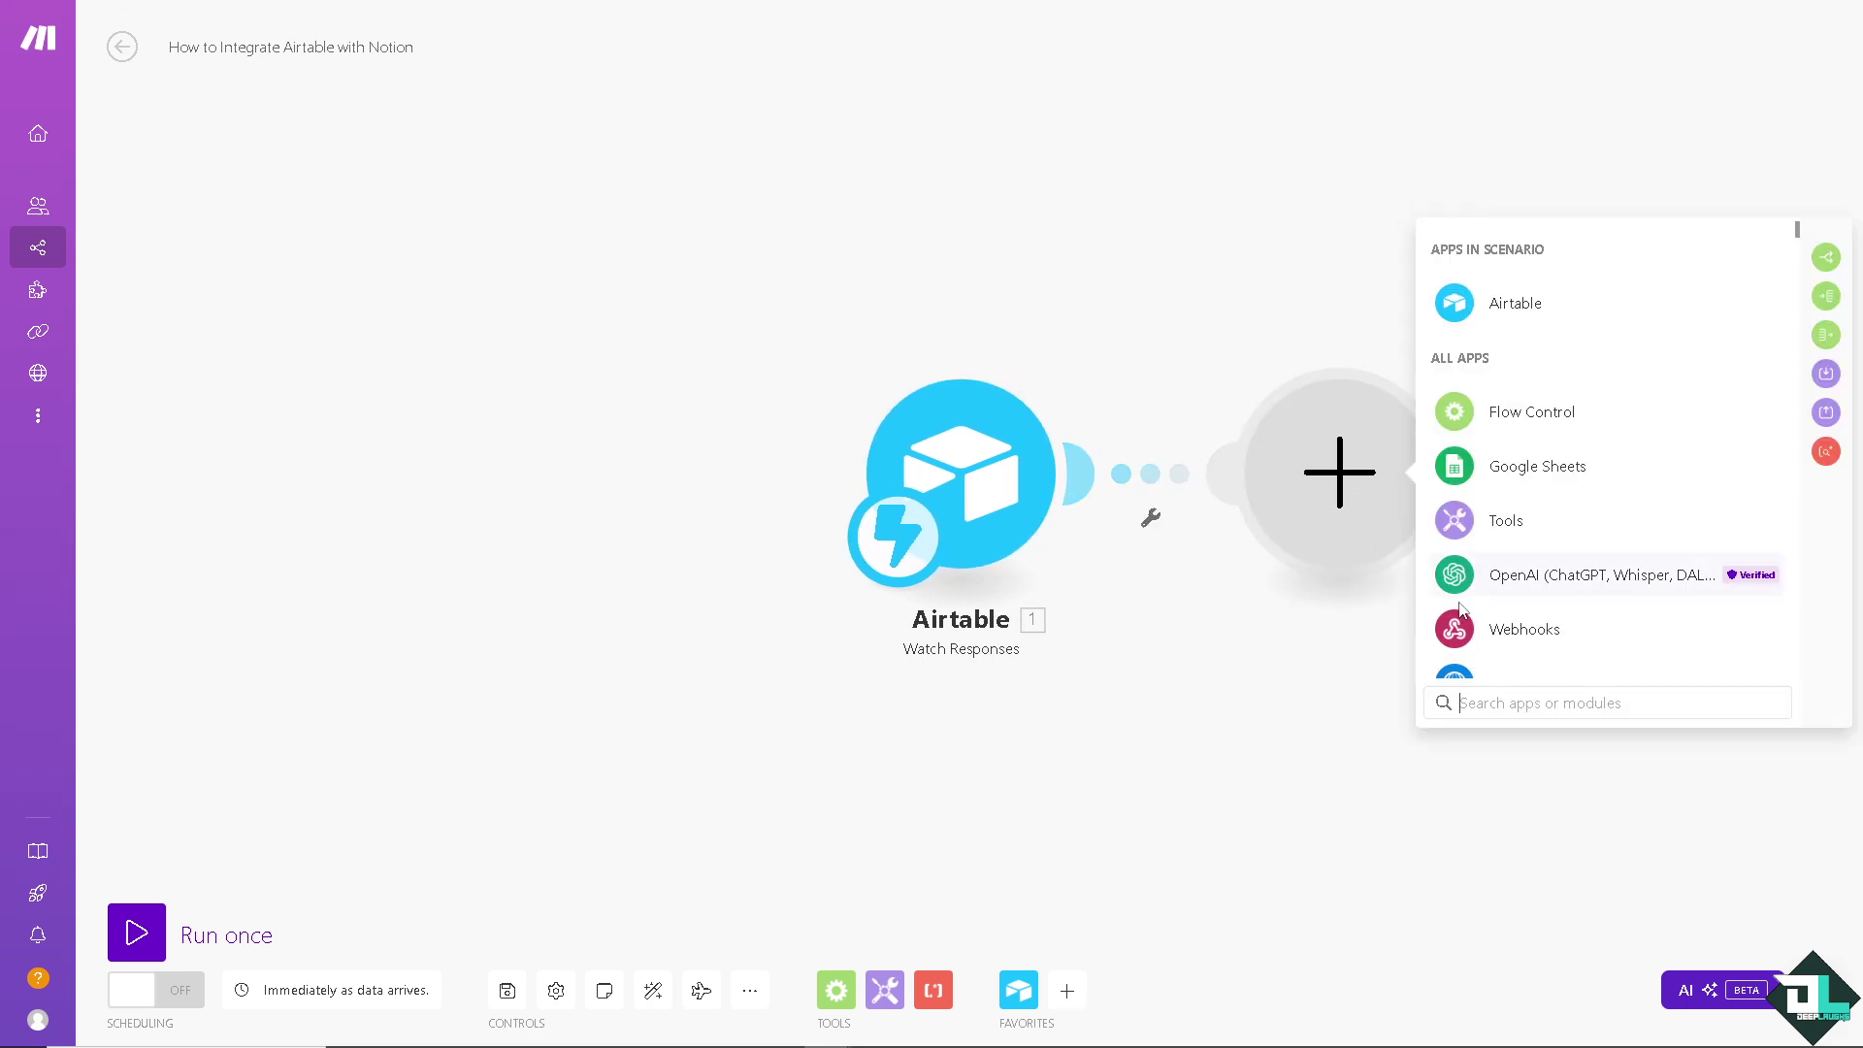
{"action": "type", "text": "notion"}
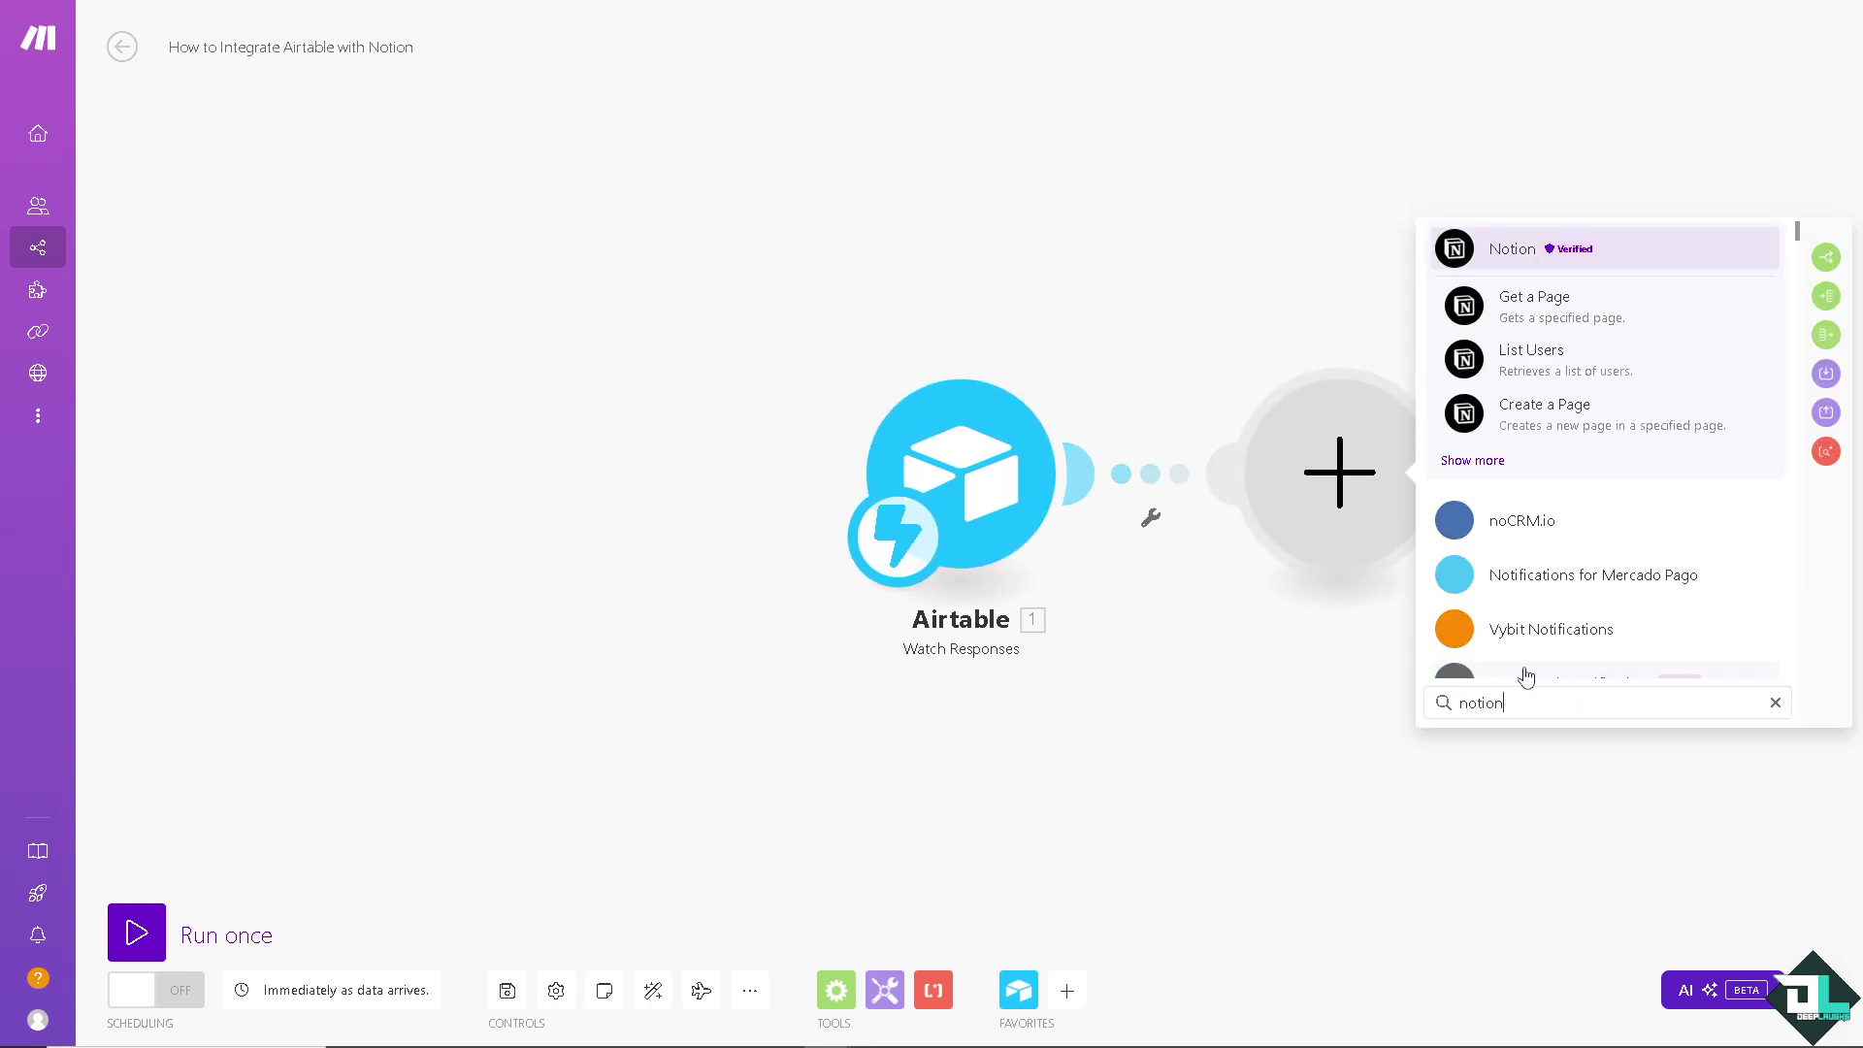
{"action": "left_click", "coordinate": [1519, 254]}
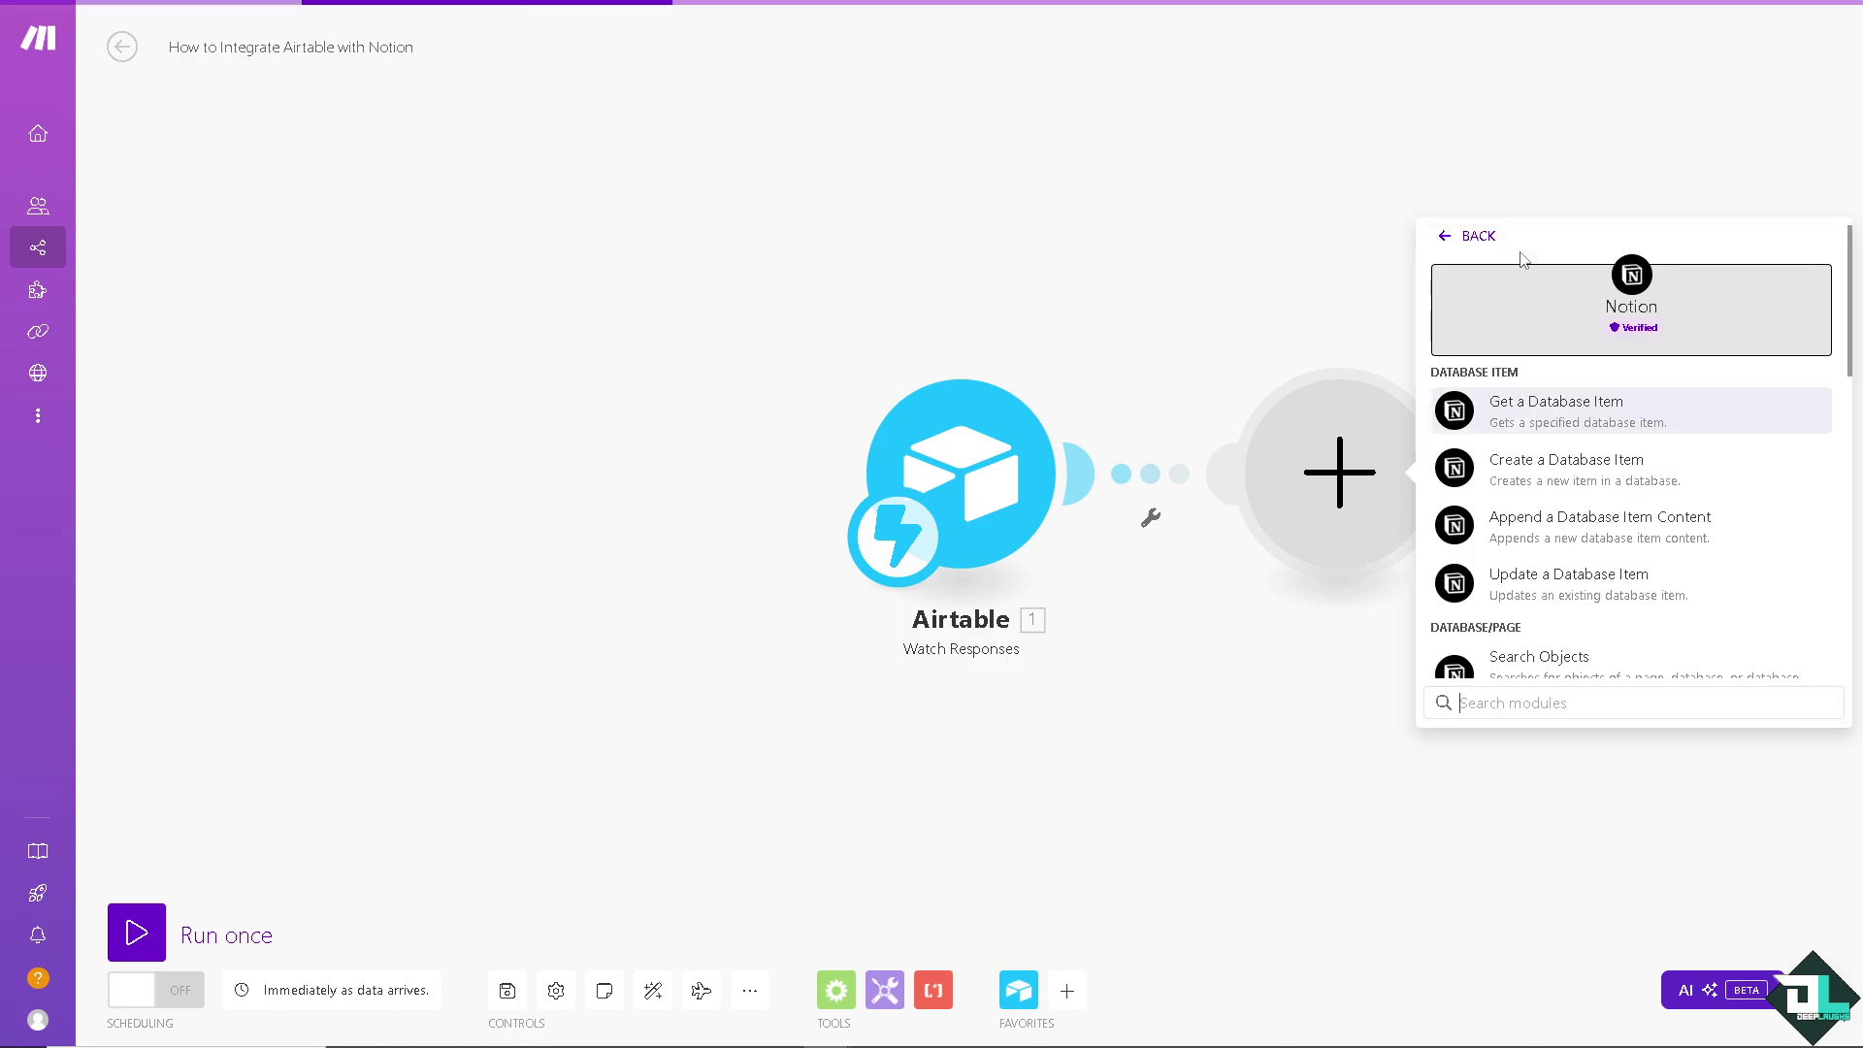
{"action": "left_click", "coordinate": [1586, 465]}
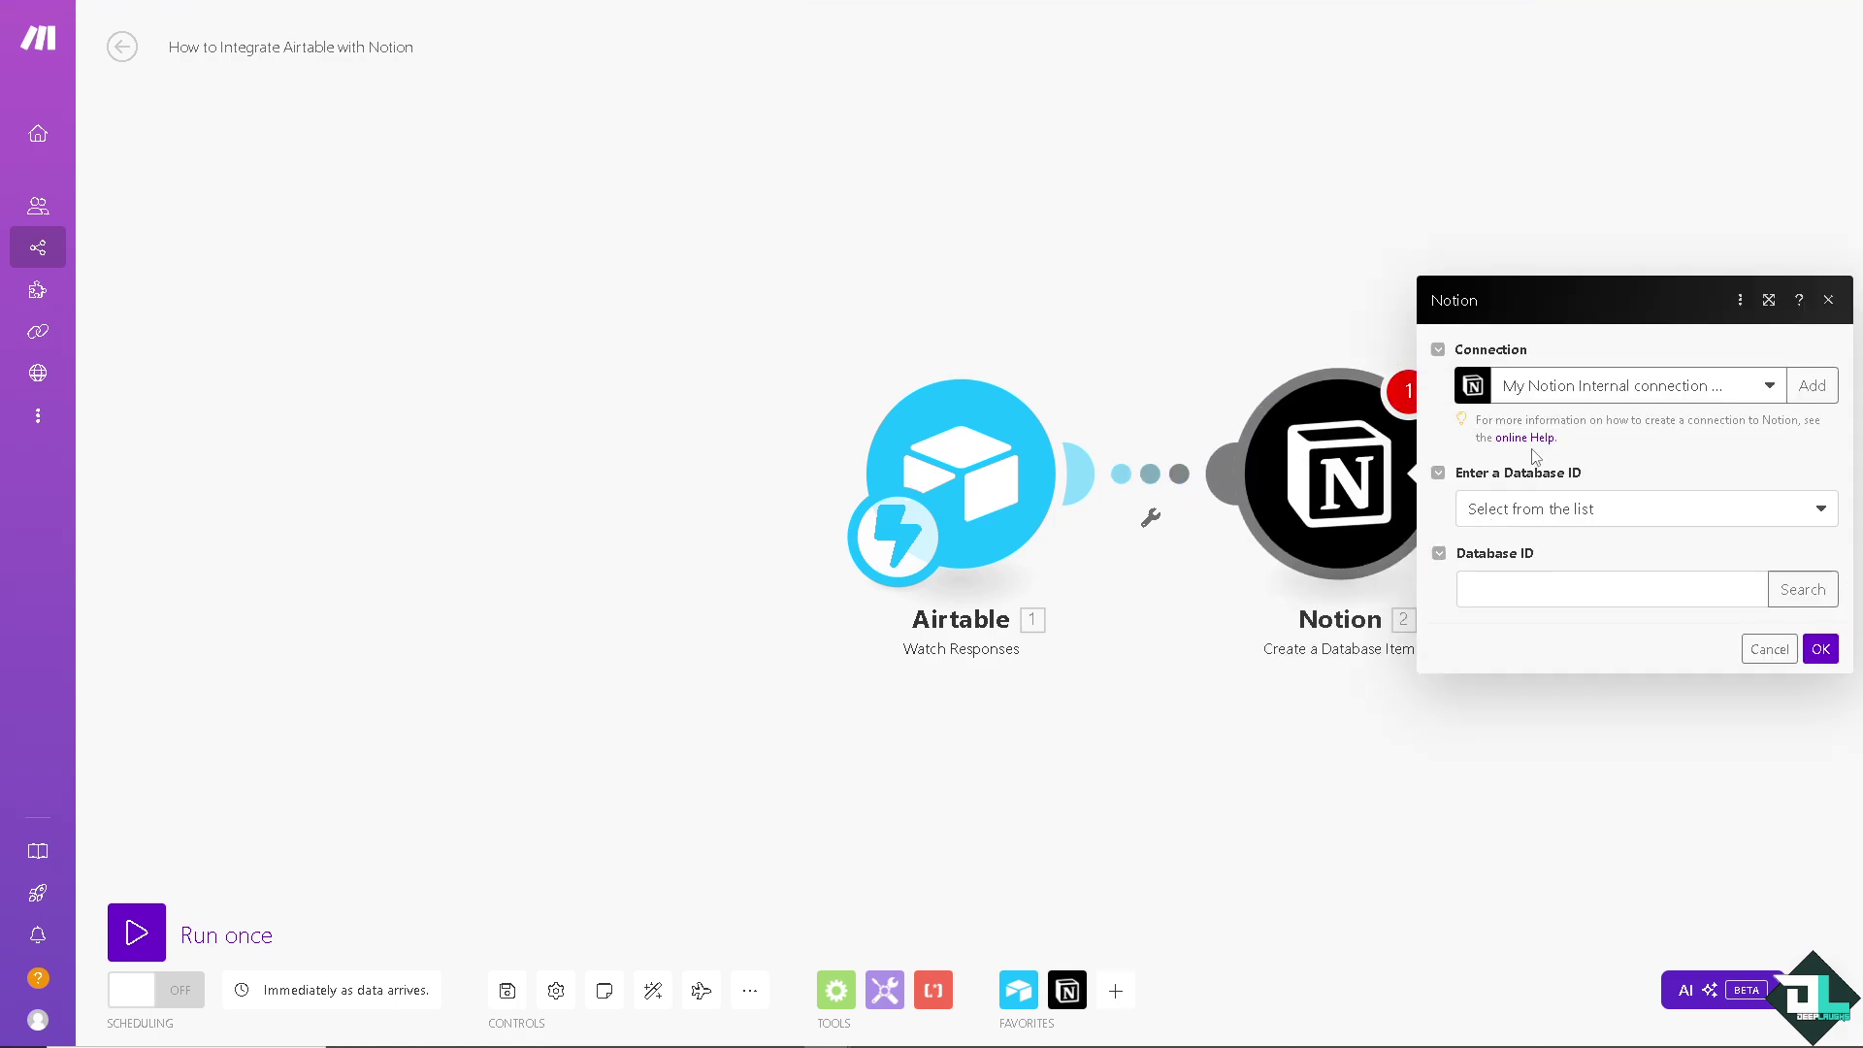
Switch the Notion Database ID to Enter manually, fill in 'DeepLaughs', and save the module.
{"action": "left_click", "coordinate": [1686, 518]}
{"action": "left_click", "coordinate": [1564, 545]}
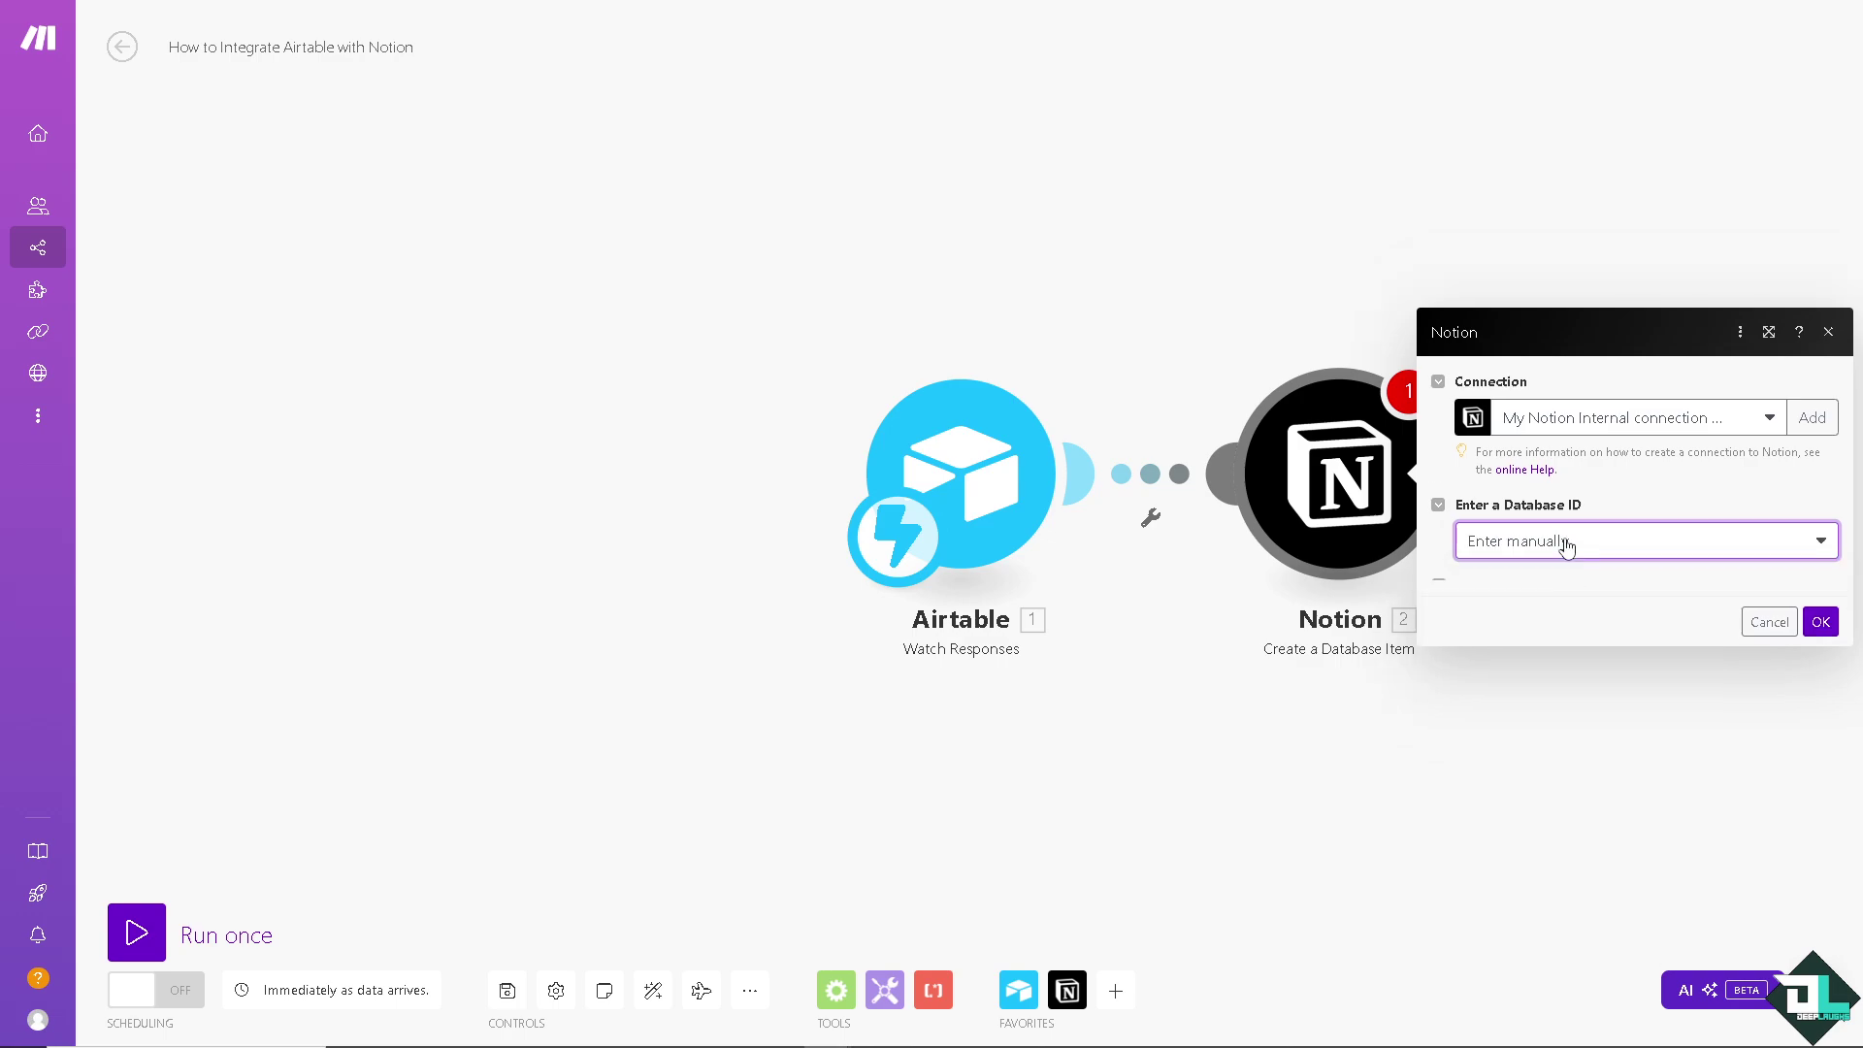
{"action": "left_click", "coordinate": [1580, 517]}
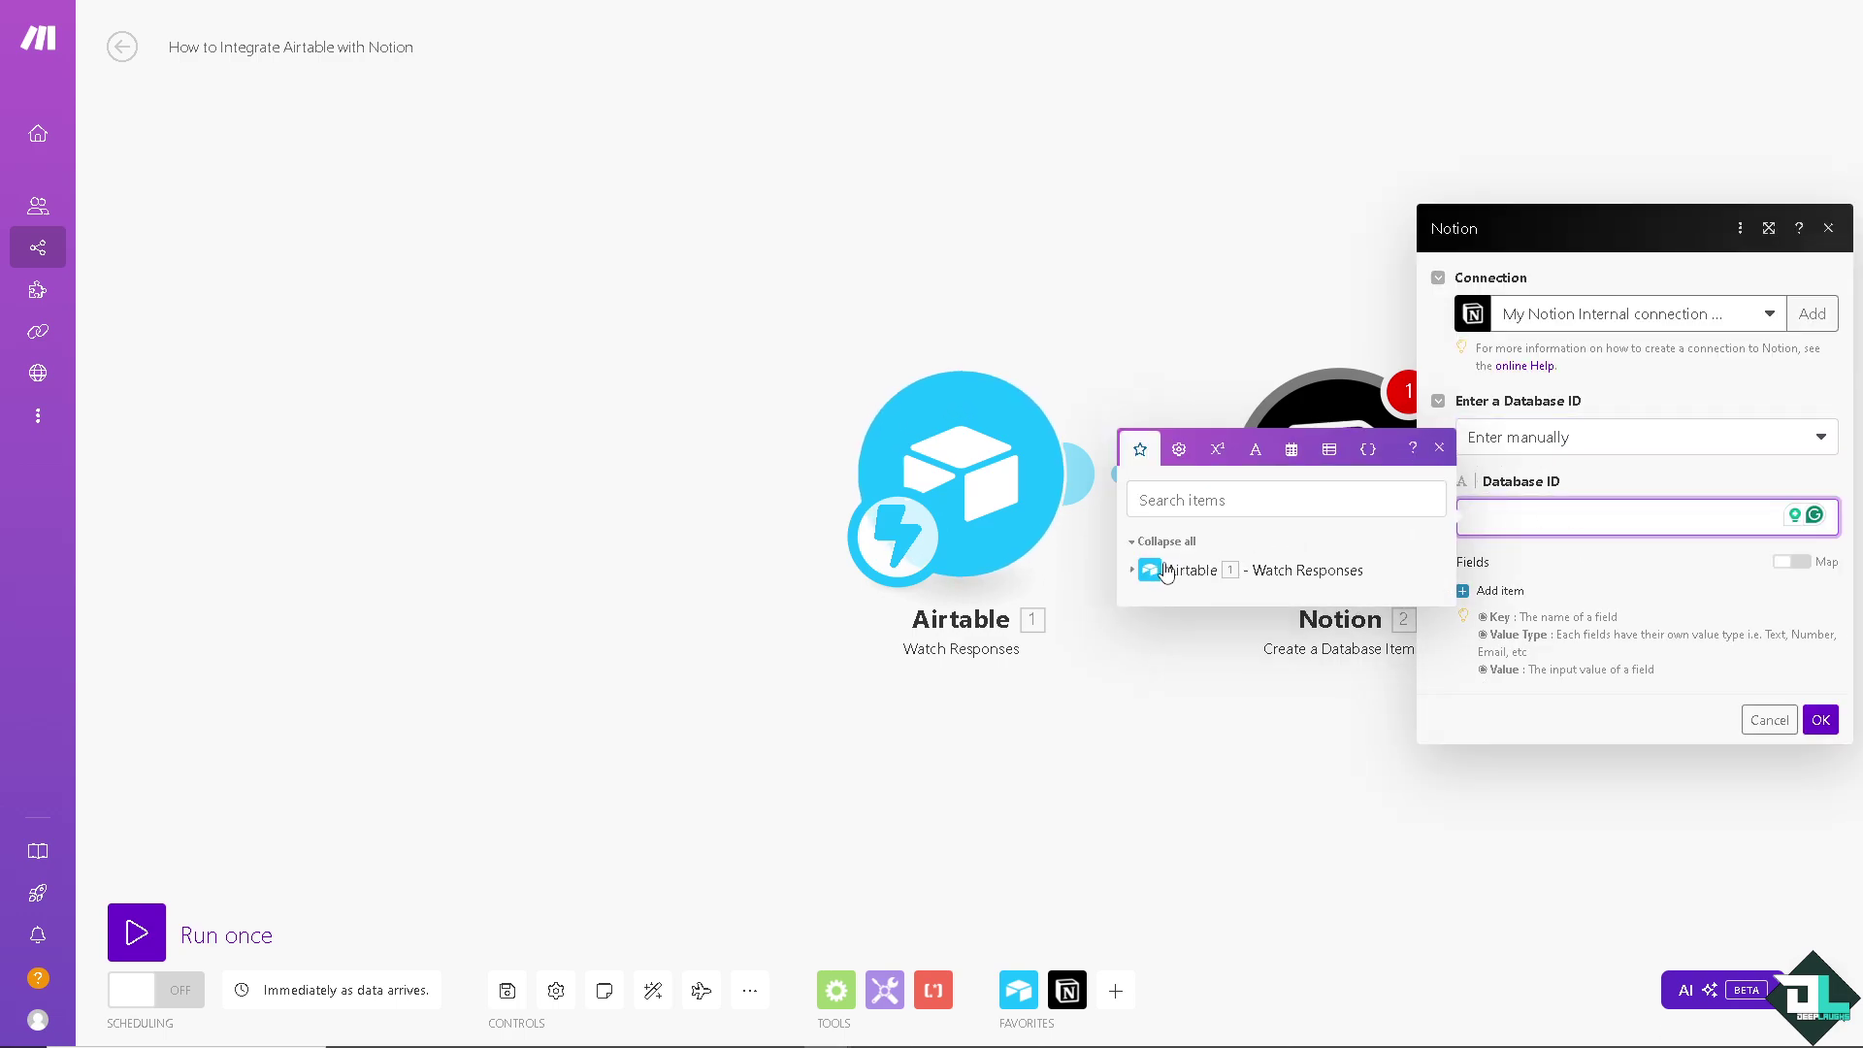
{"action": "left_click", "coordinate": [1289, 505]}
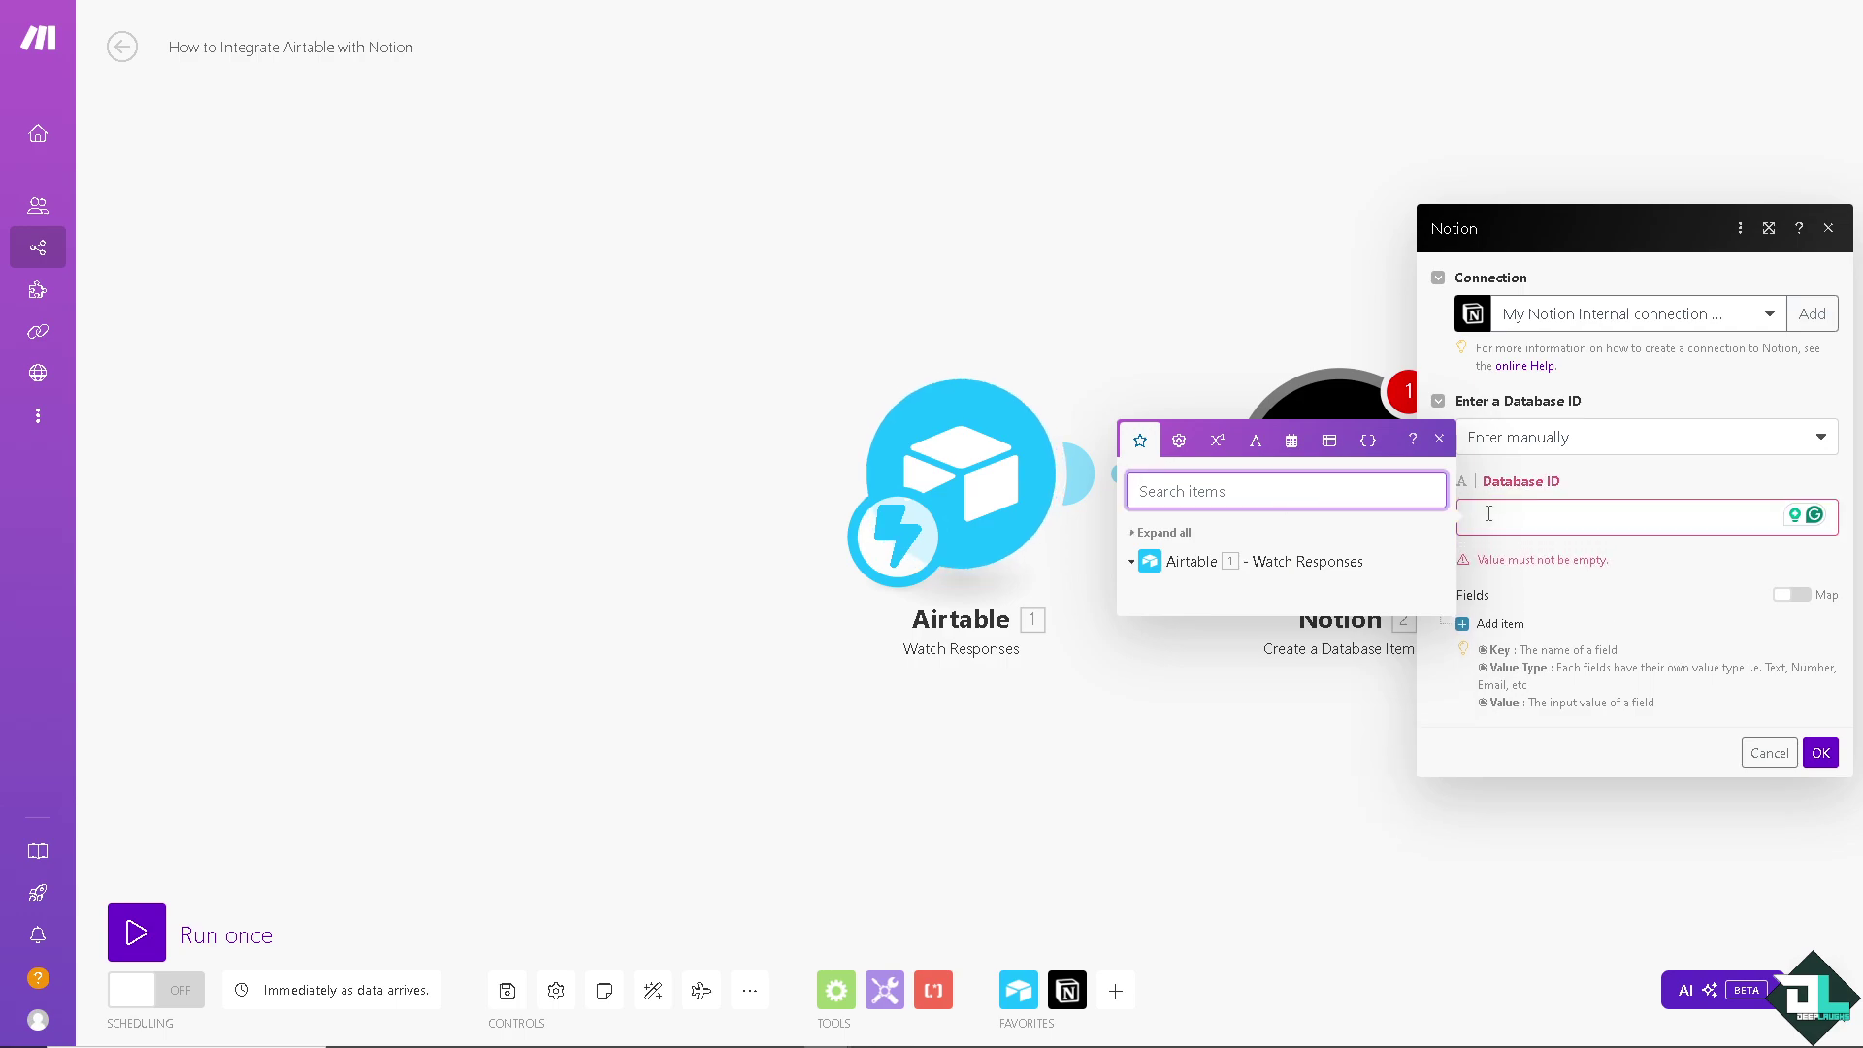
{"action": "type", "text": "How to Integrate Airtable with Notion"}
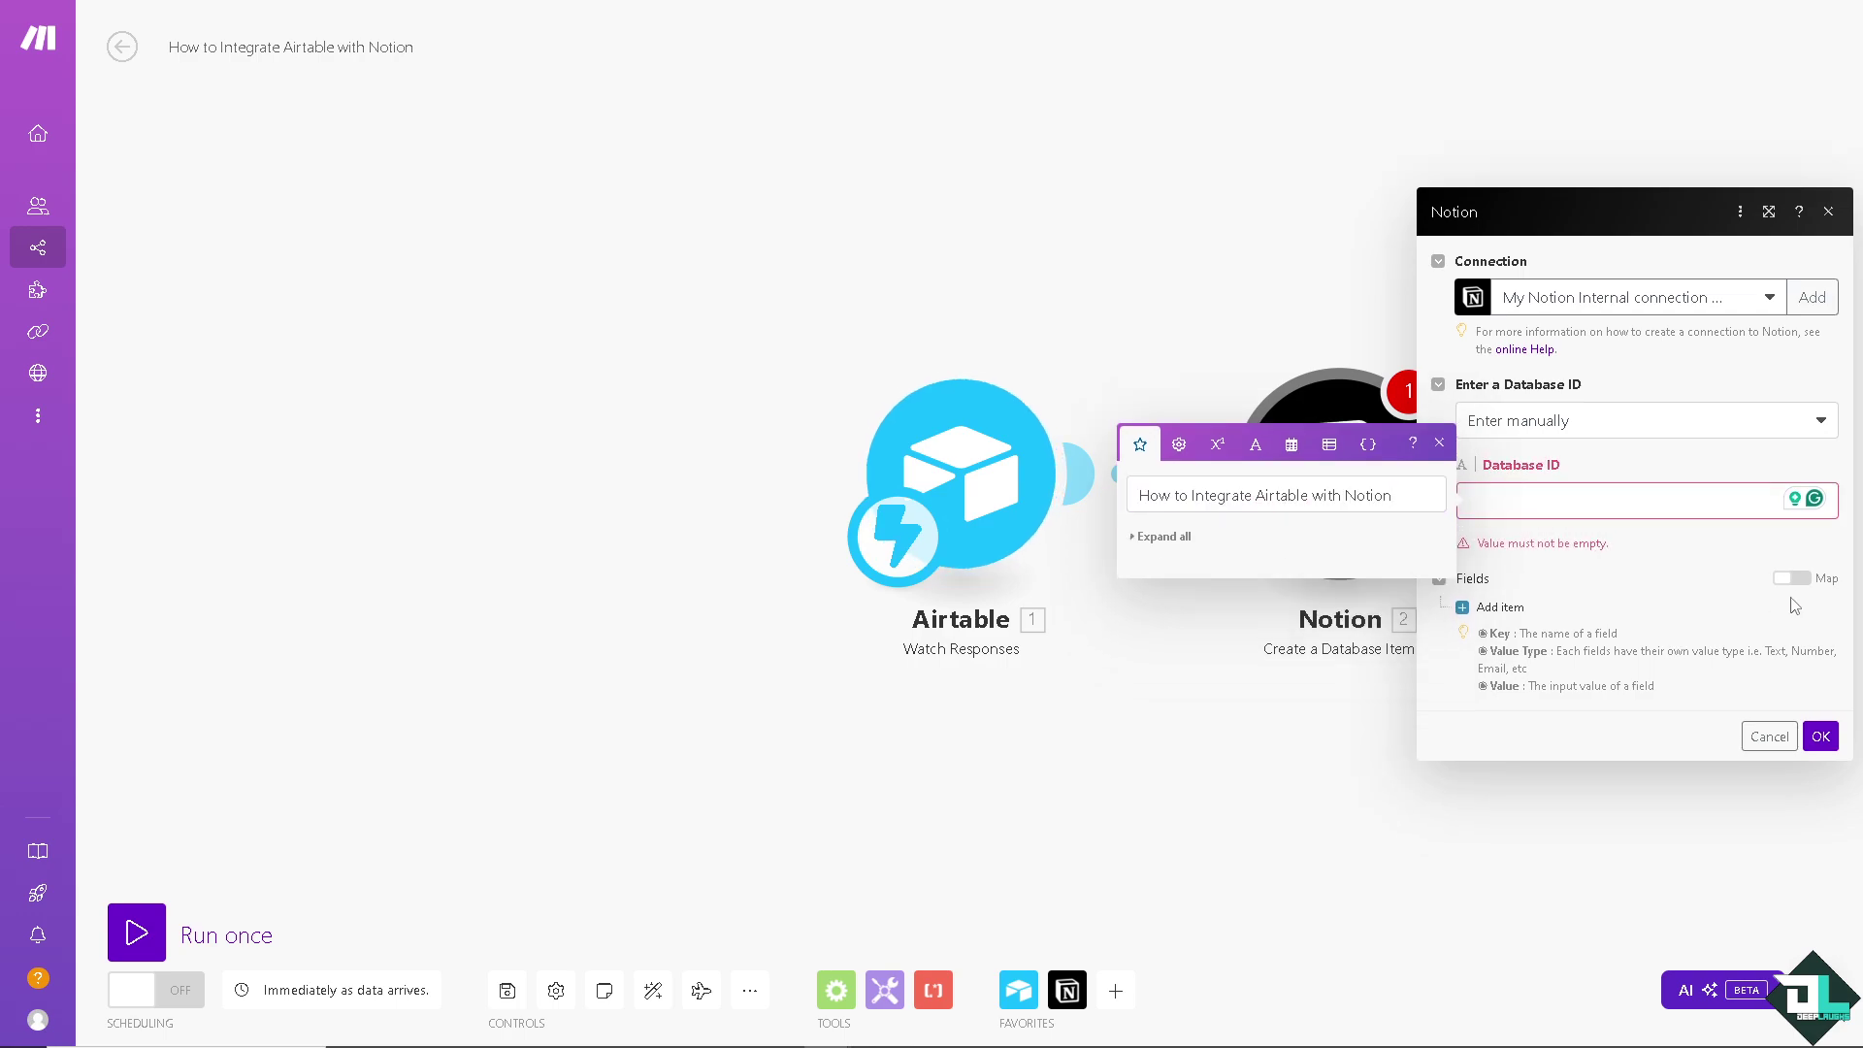
{"action": "left_click", "coordinate": [1664, 506]}
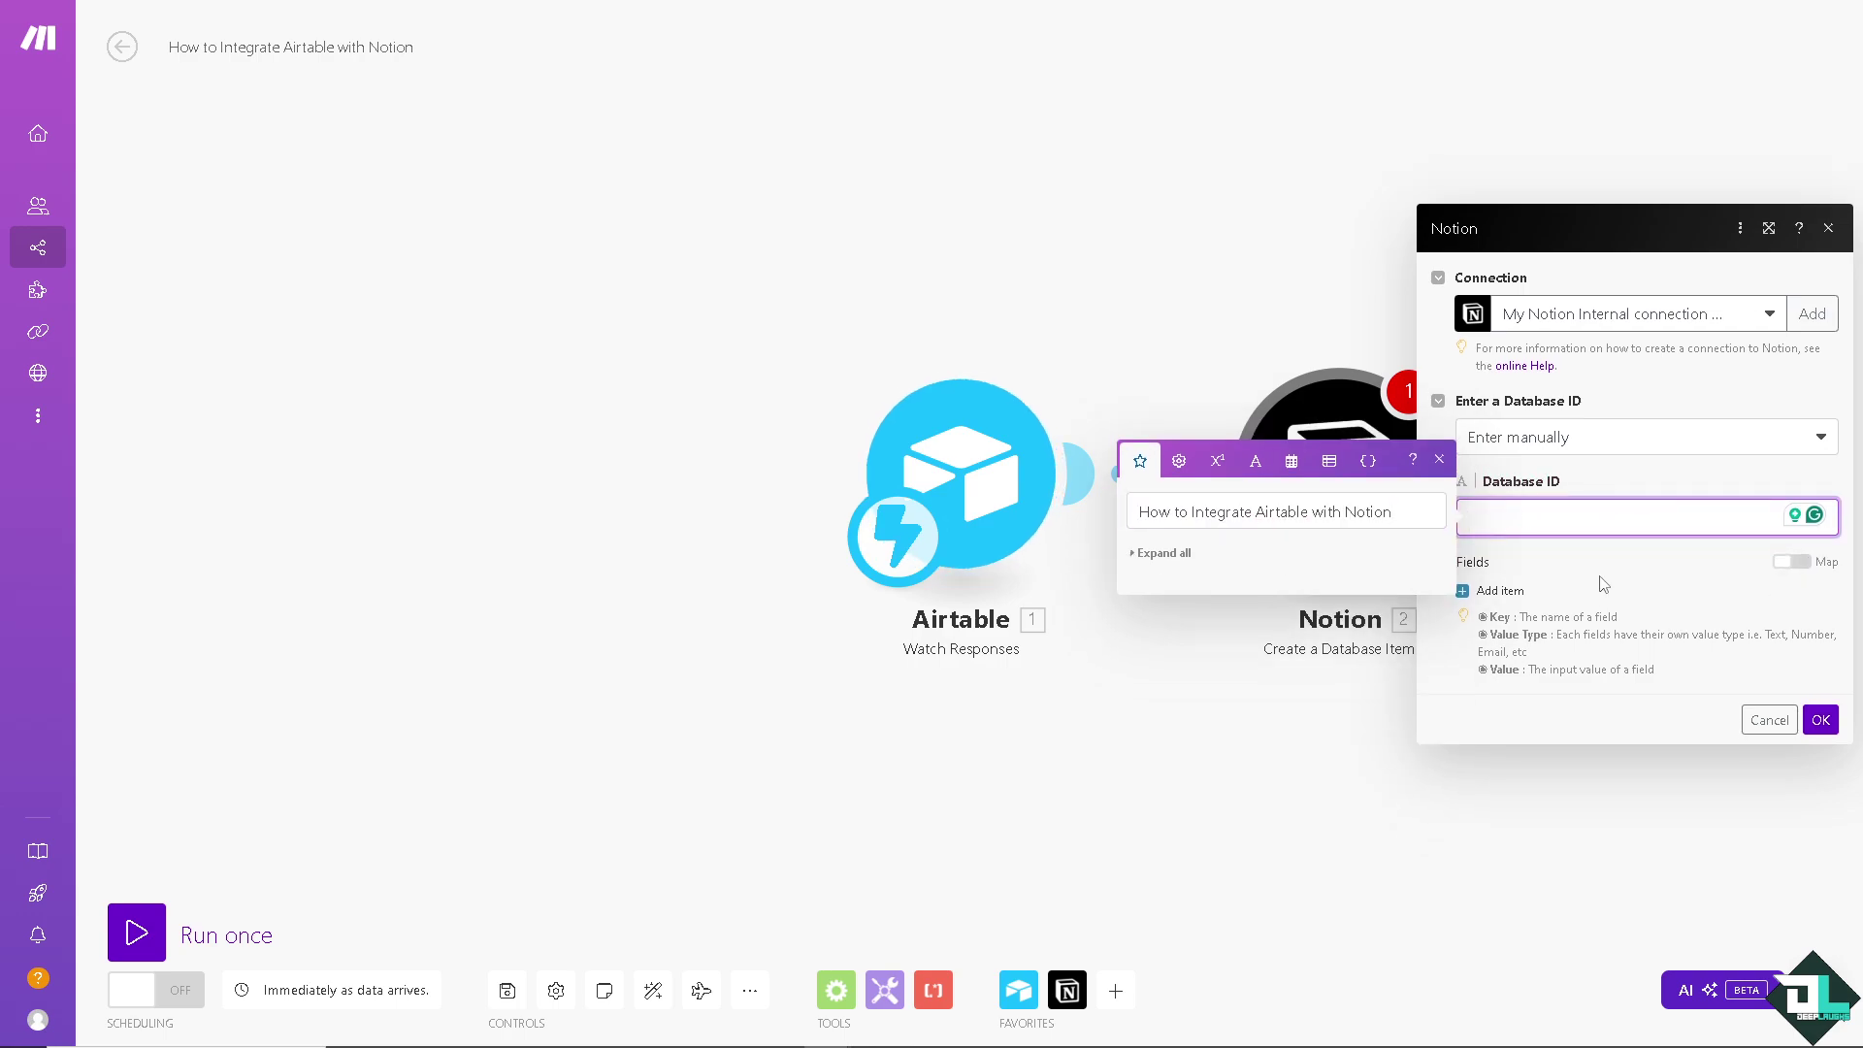
{"action": "type", "text": "DeepLaughs"}
{"action": "left_click", "coordinate": [1818, 721]}
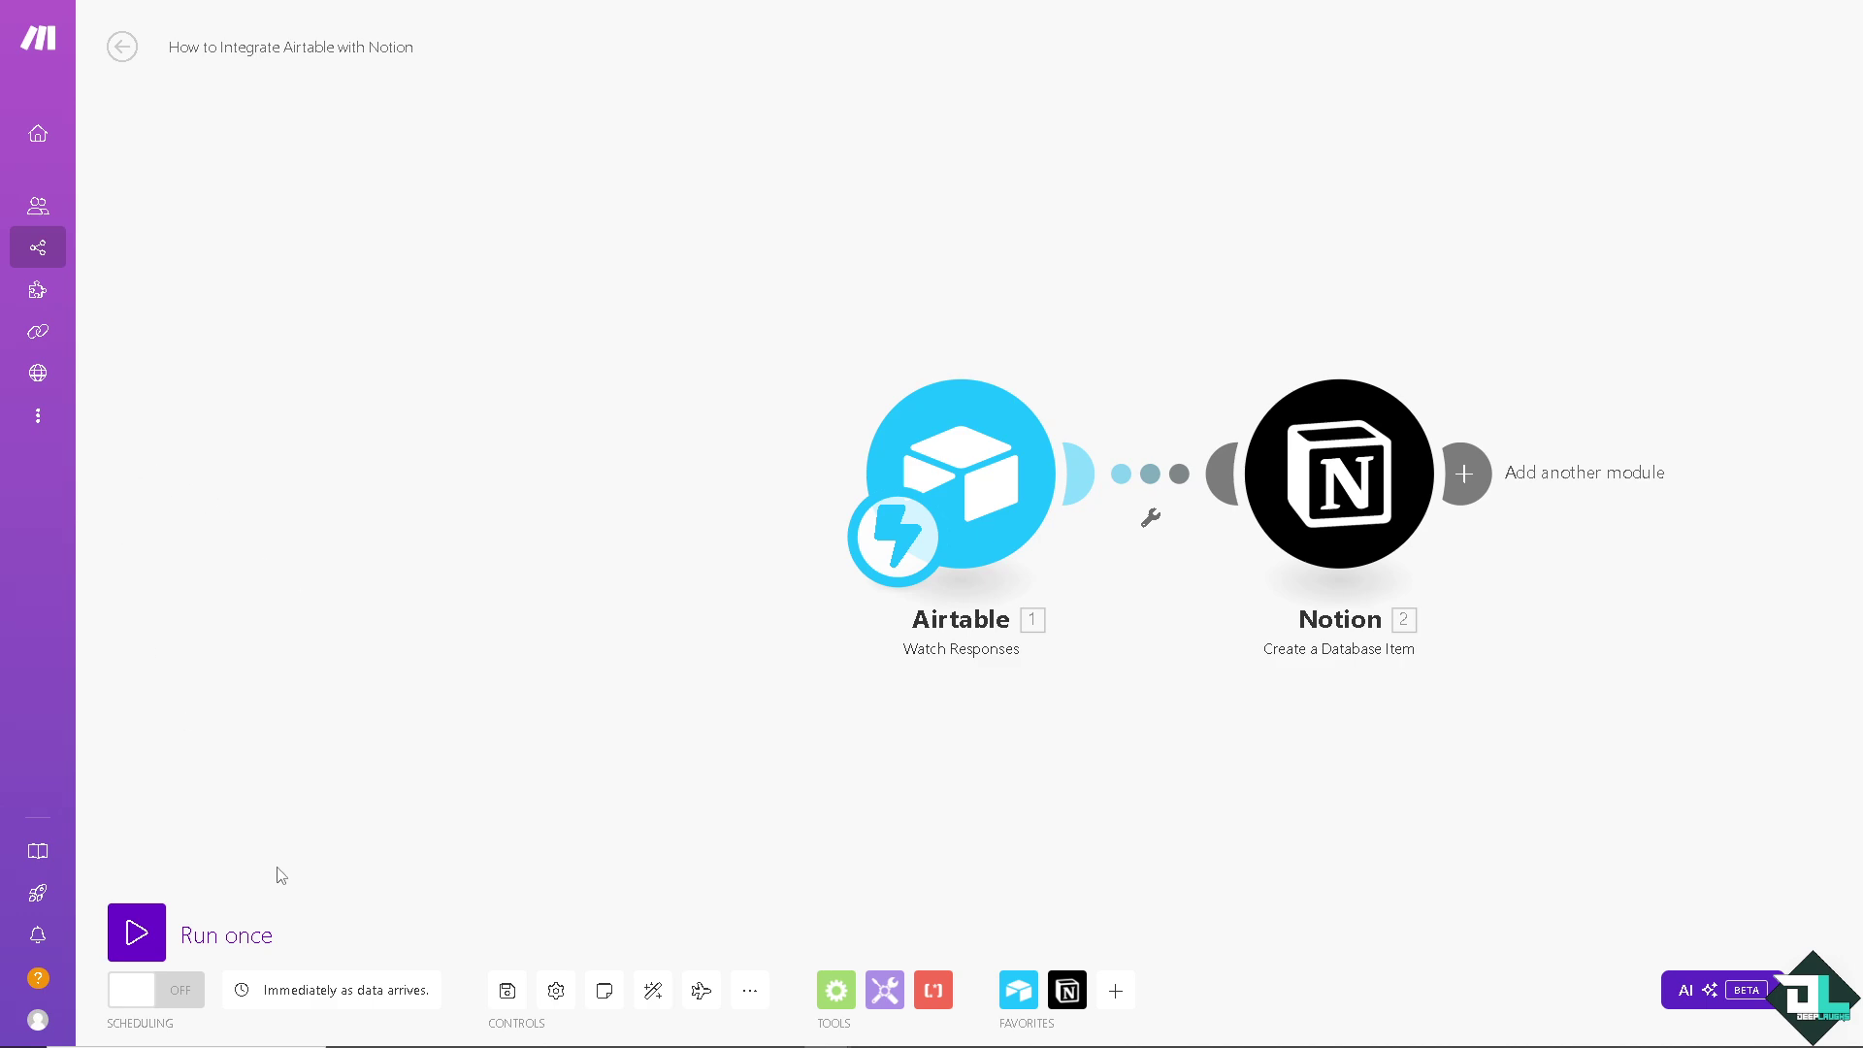
Run the scenario once so the Airtable trigger waits for incoming data.
{"action": "left_click", "coordinate": [145, 931]}
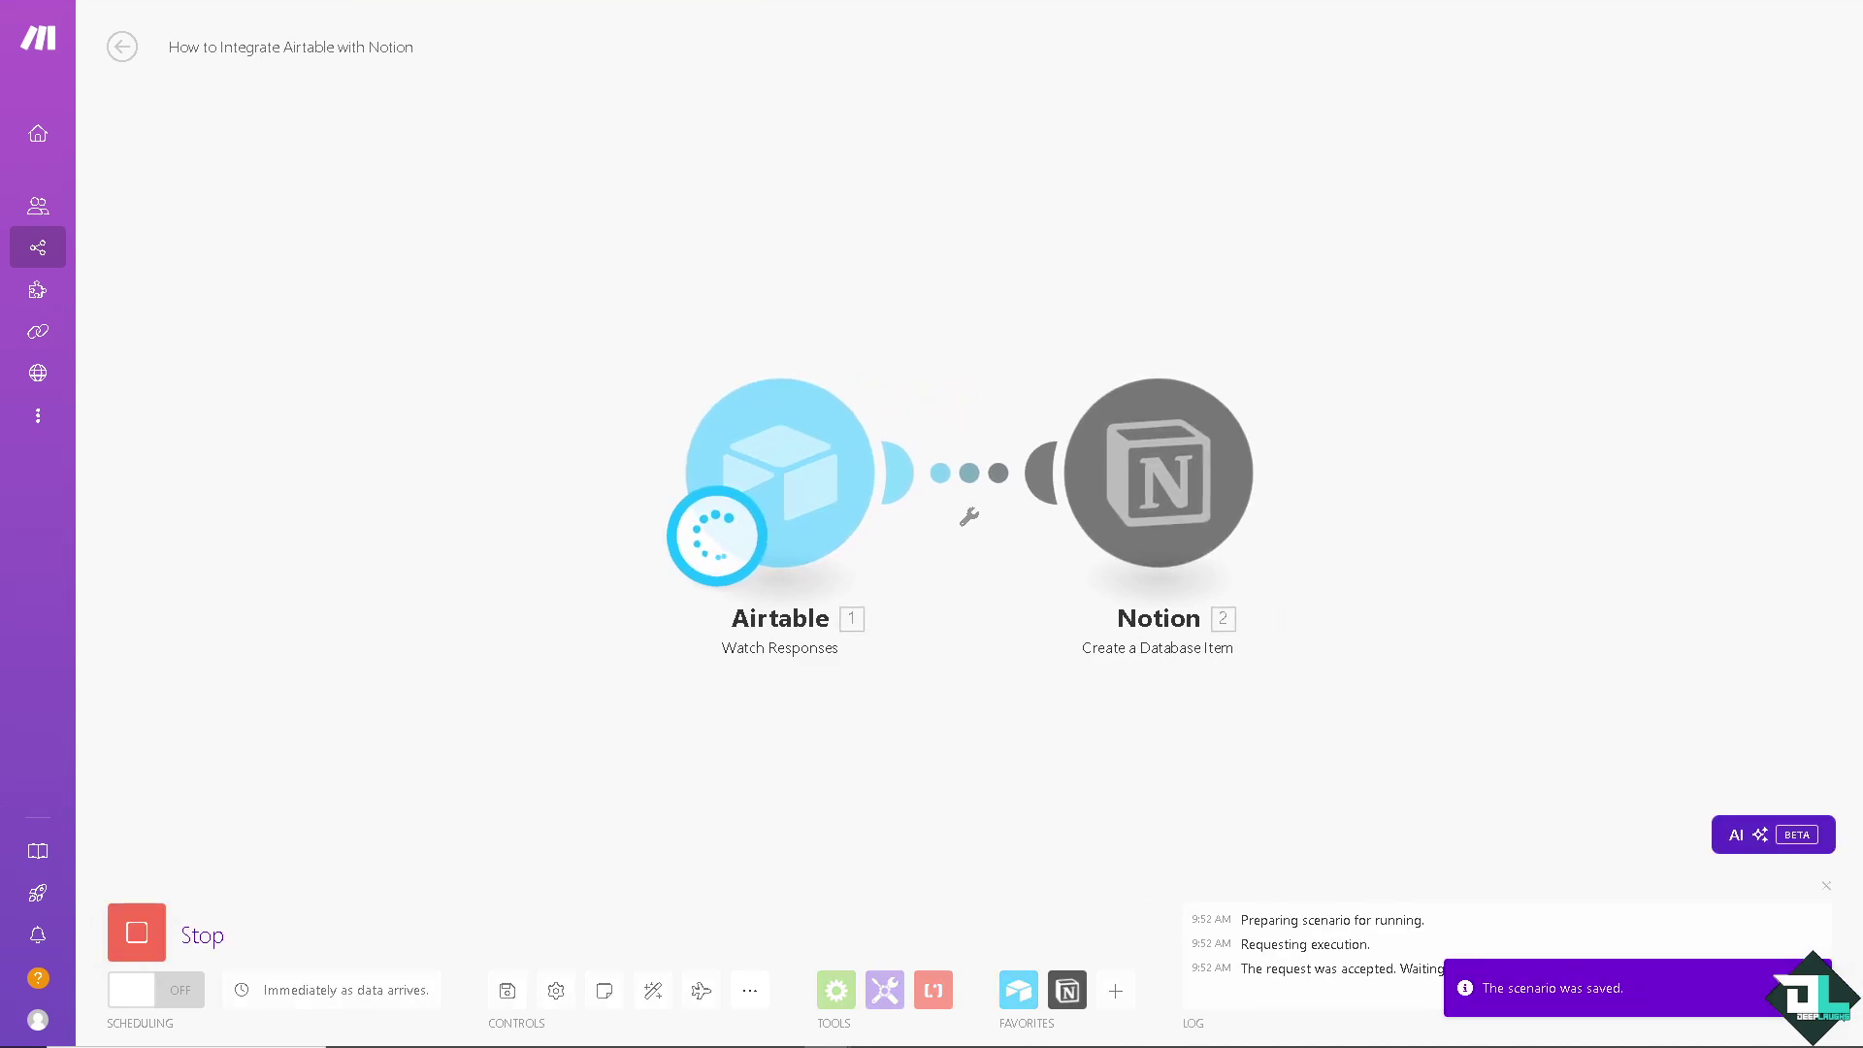